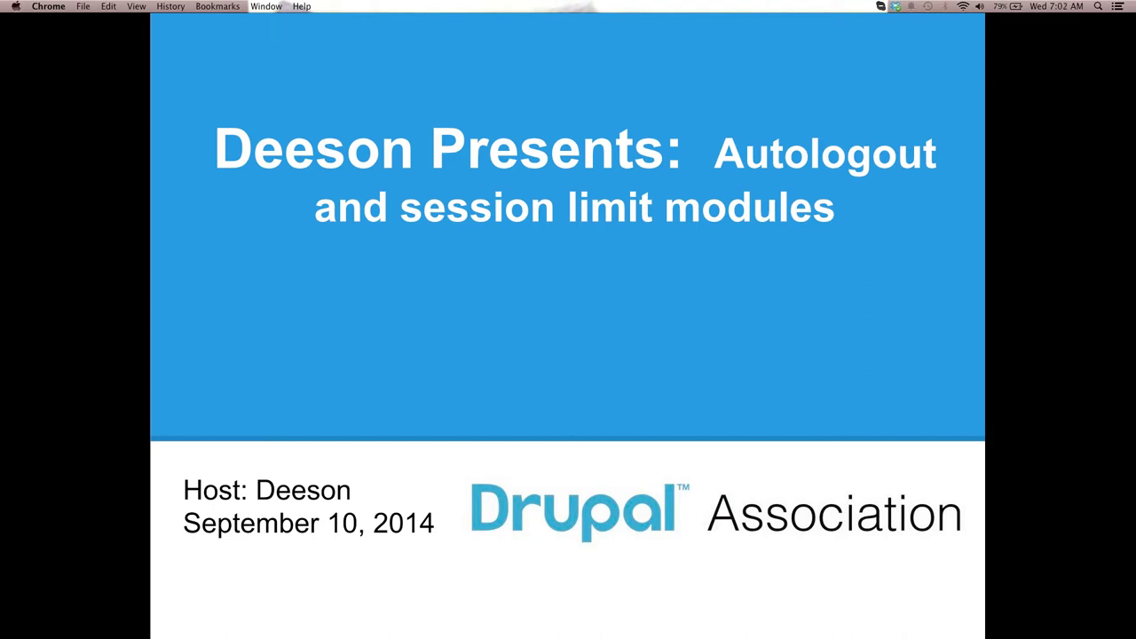
# Advance the slideshow from the title slide to the Housekeeping slide
pyautogui.press('Right')
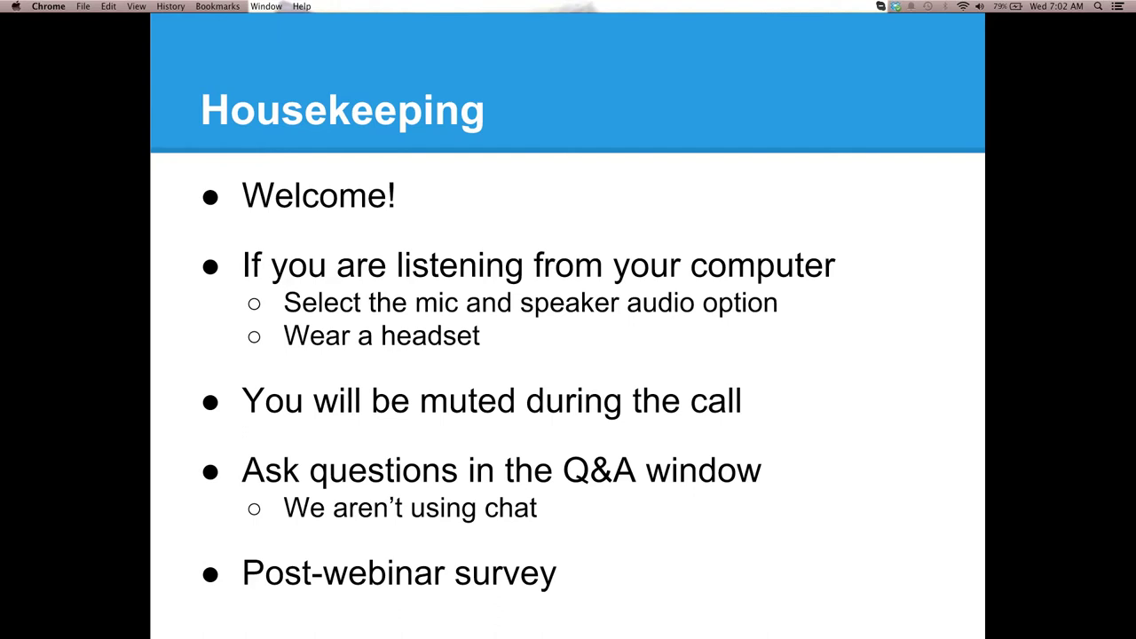
# Advance through the Drupal Association slide to the COMING UP slide
pyautogui.press('Right')
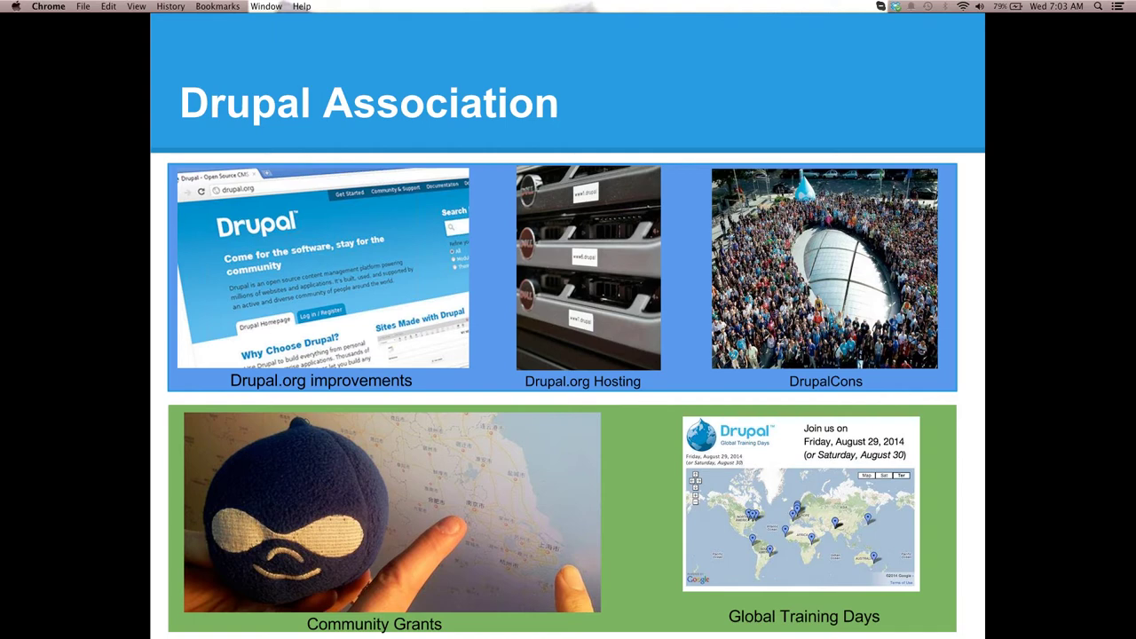
pyautogui.press('Right')
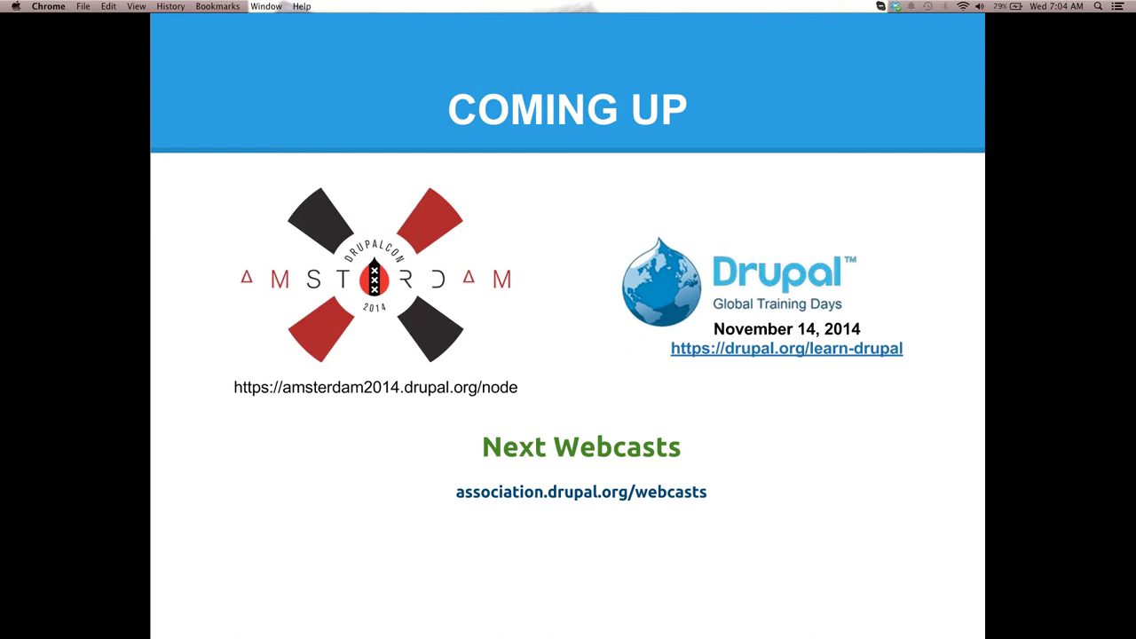
# Step through the Supporting Partner Program and presenter bio slides to slide 7, Live demonstration
pyautogui.press('Right')
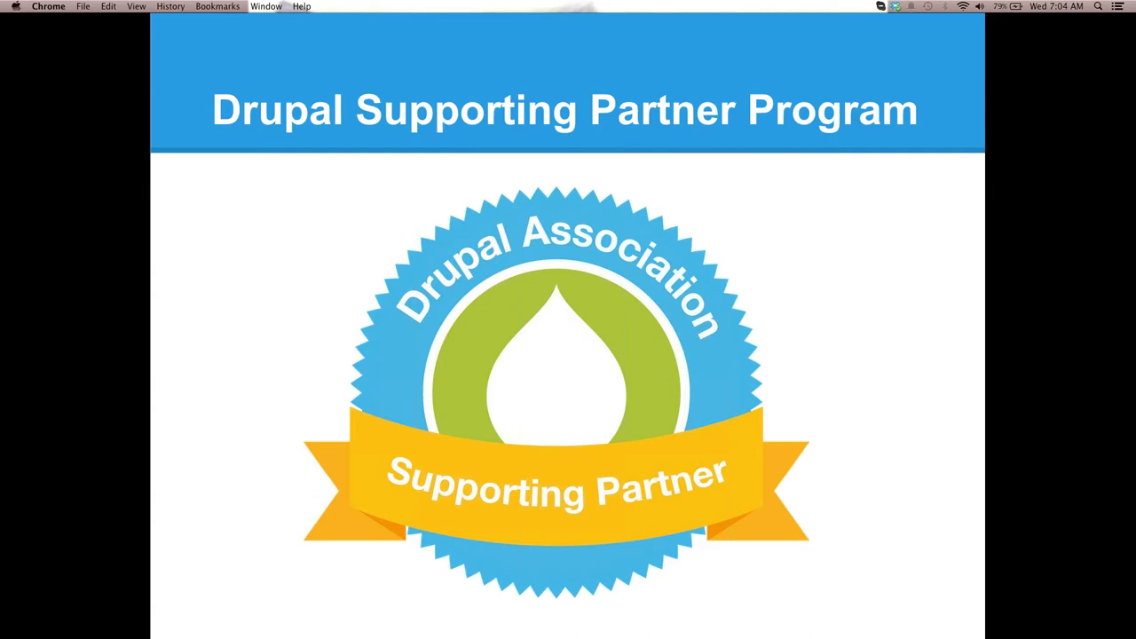
pyautogui.press('Right')
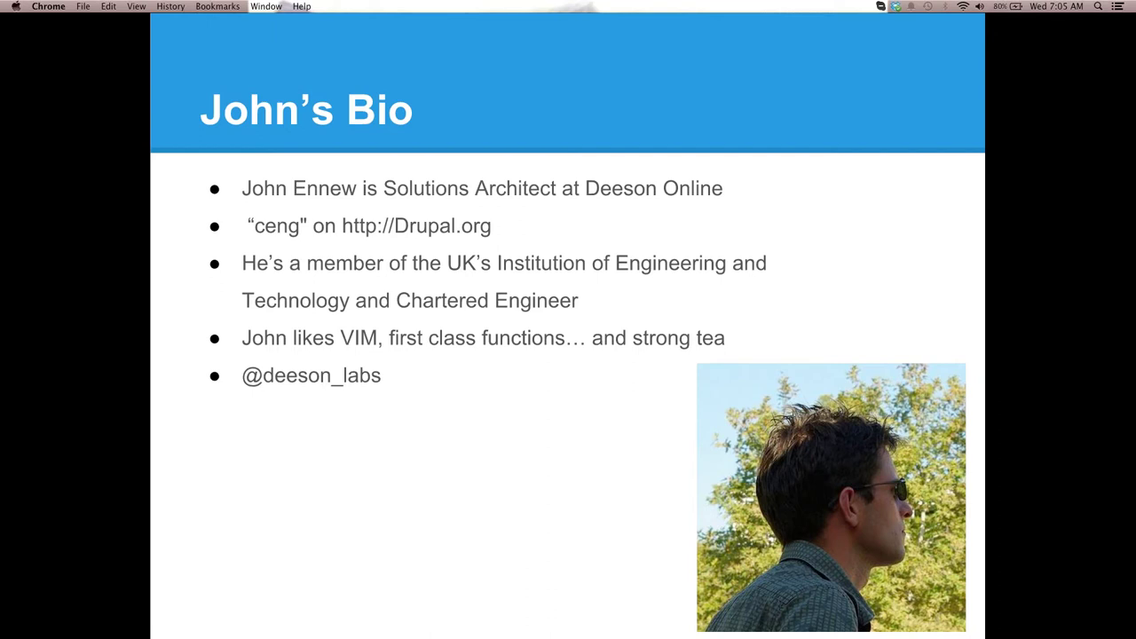
pyautogui.press('Right')
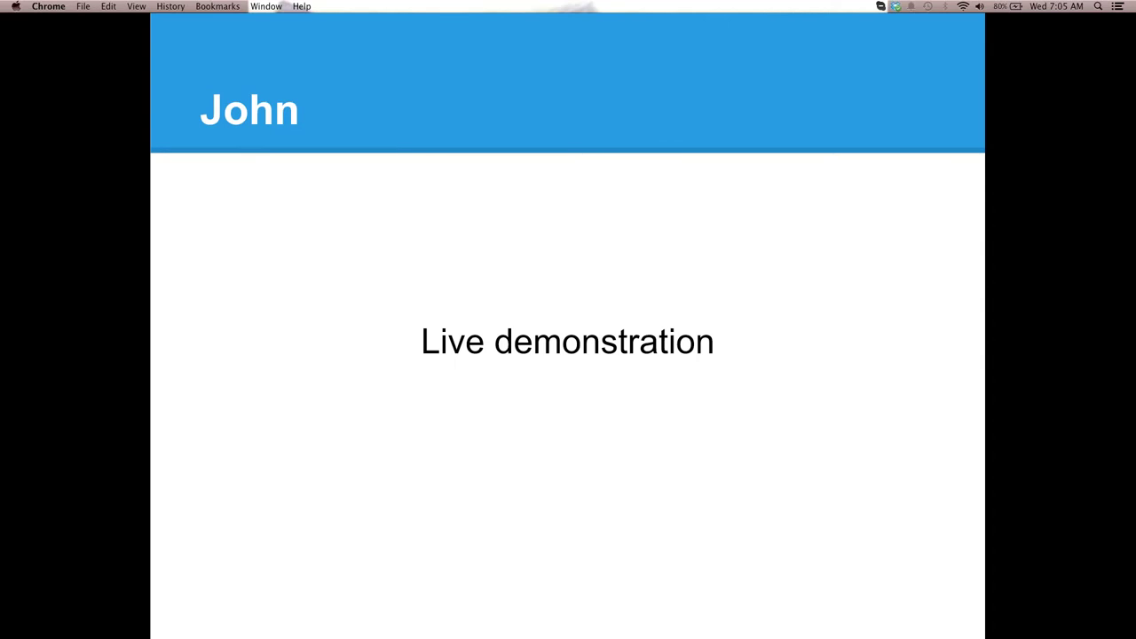
# Switch from the presentation to Chrome showing the drupal7.local welcome page
pyautogui.press('super+Tab')
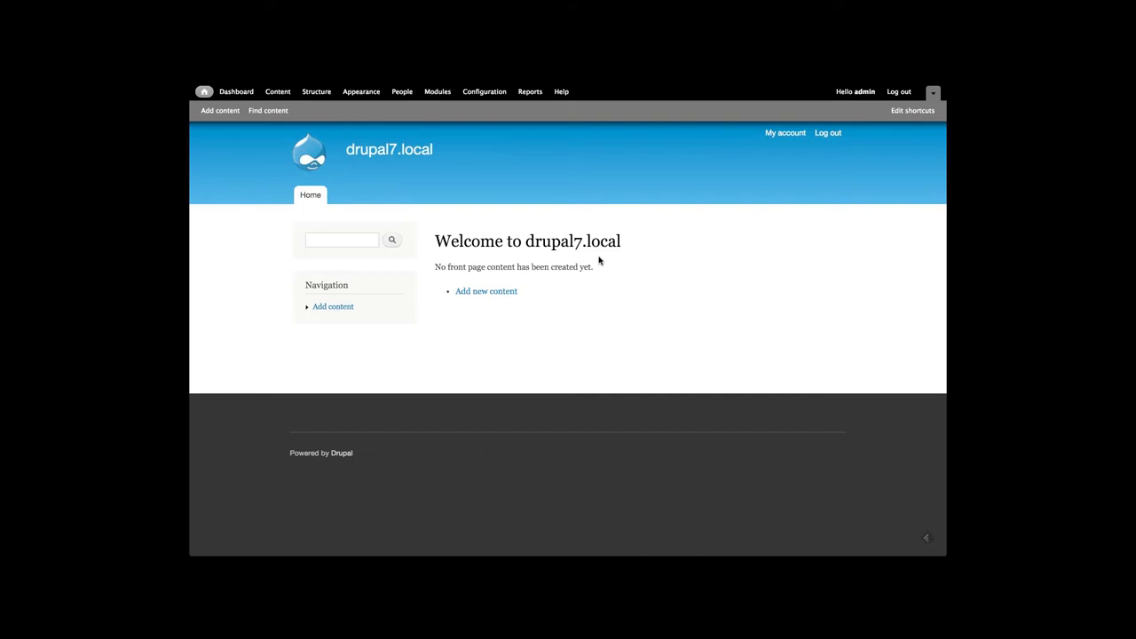
pyautogui.moveTo(499, 86)
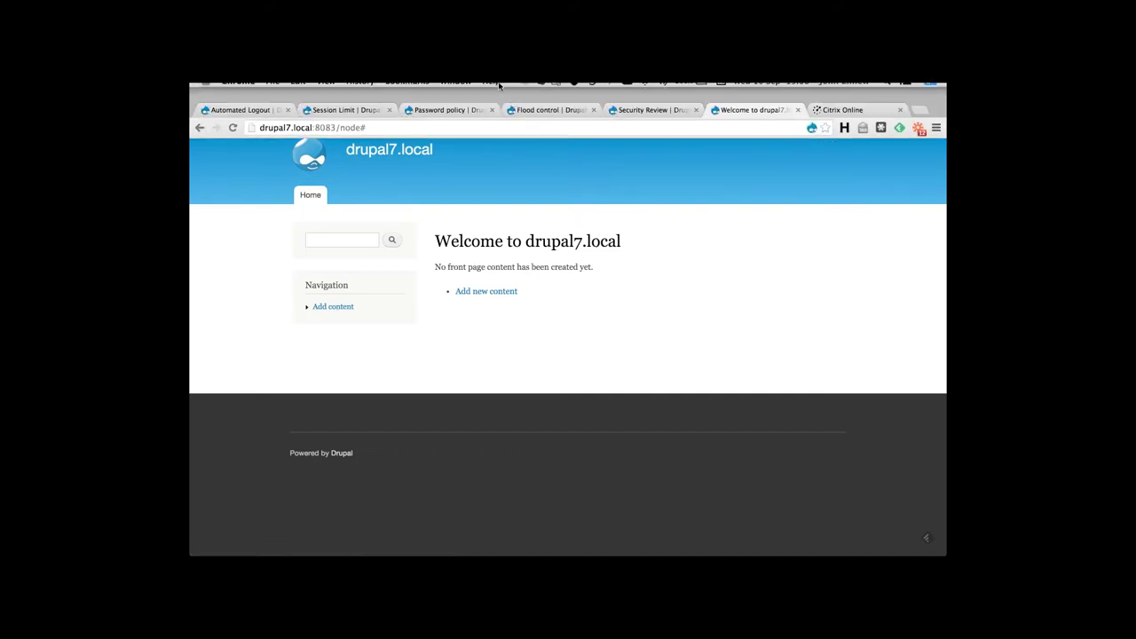
pyautogui.click(258, 113)
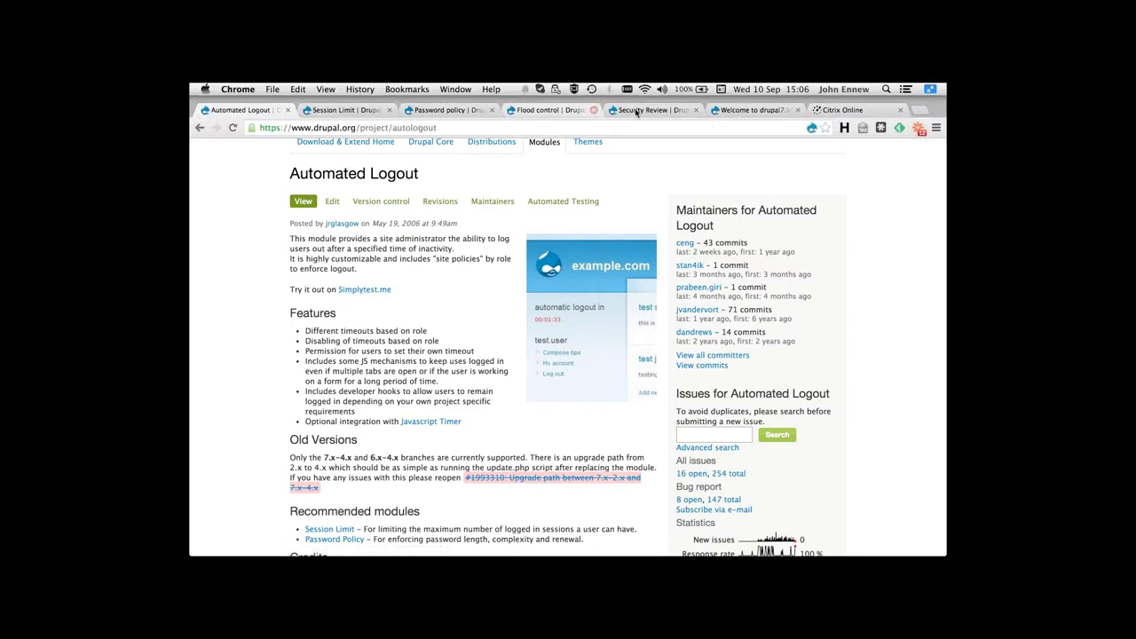
pyautogui.click(725, 111)
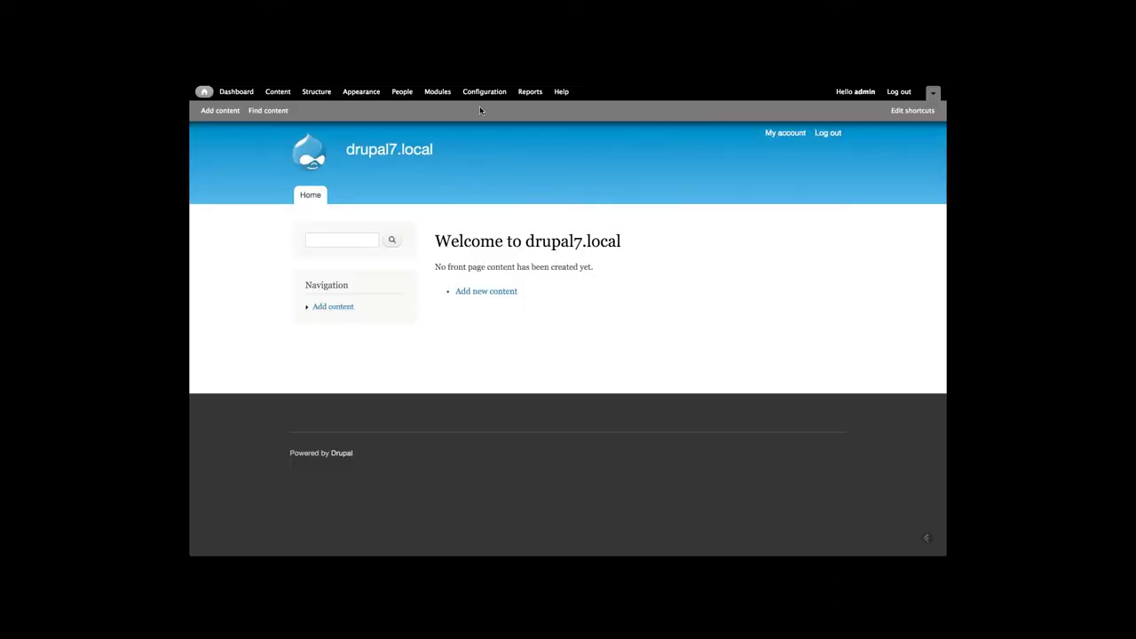
# Filter the Modules list for 'auto' and switch on Automated Logout
pyautogui.click(485, 91)
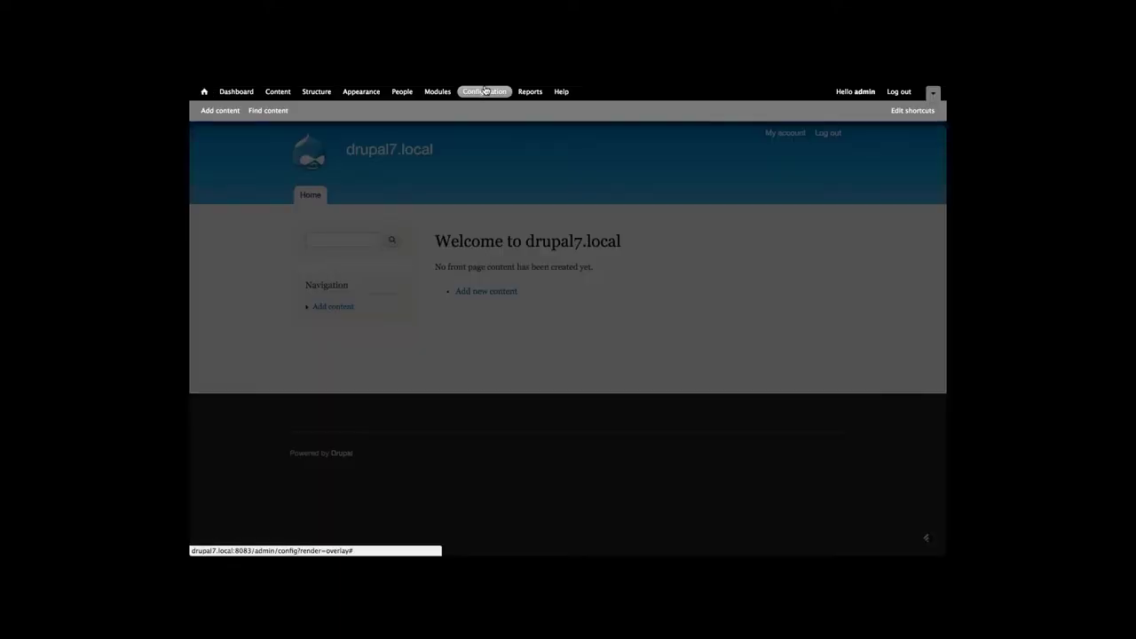
pyautogui.click(439, 93)
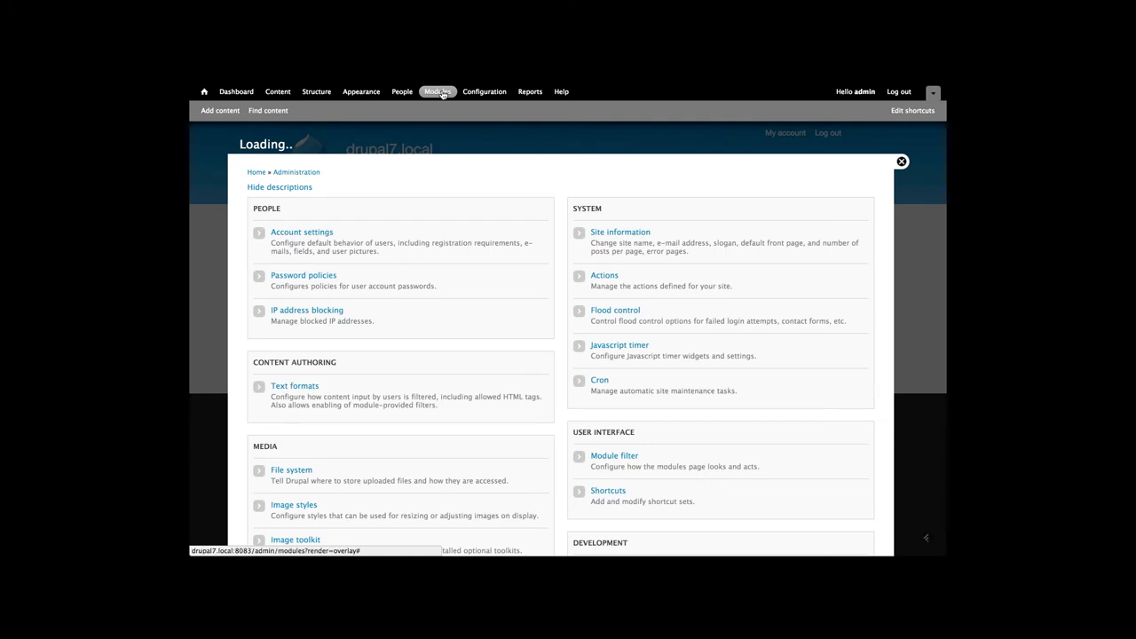
pyautogui.click(476, 248)
pyautogui.write('auto')
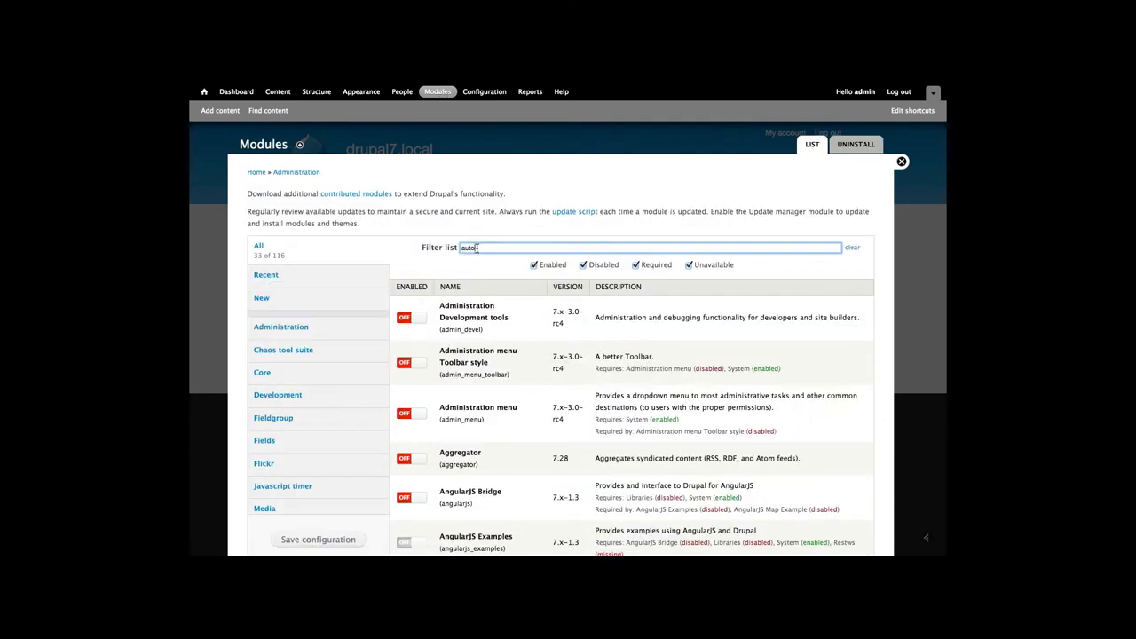
pyautogui.click(419, 311)
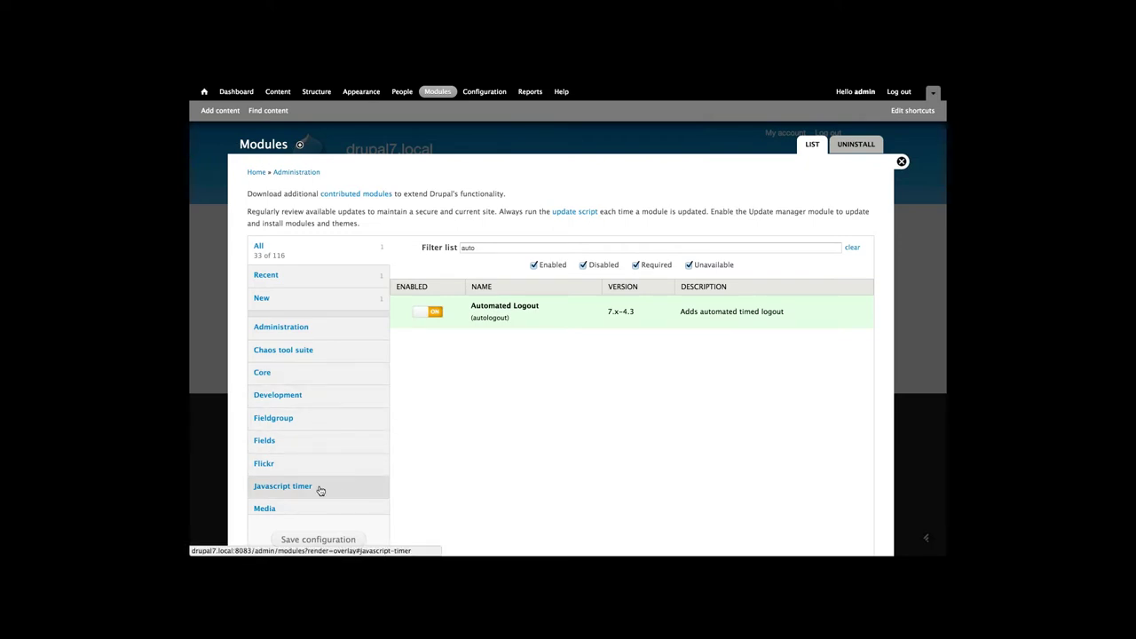
# Switch on the Widget: clock and Widget: timer modules and save the module configuration
pyautogui.click(293, 486)
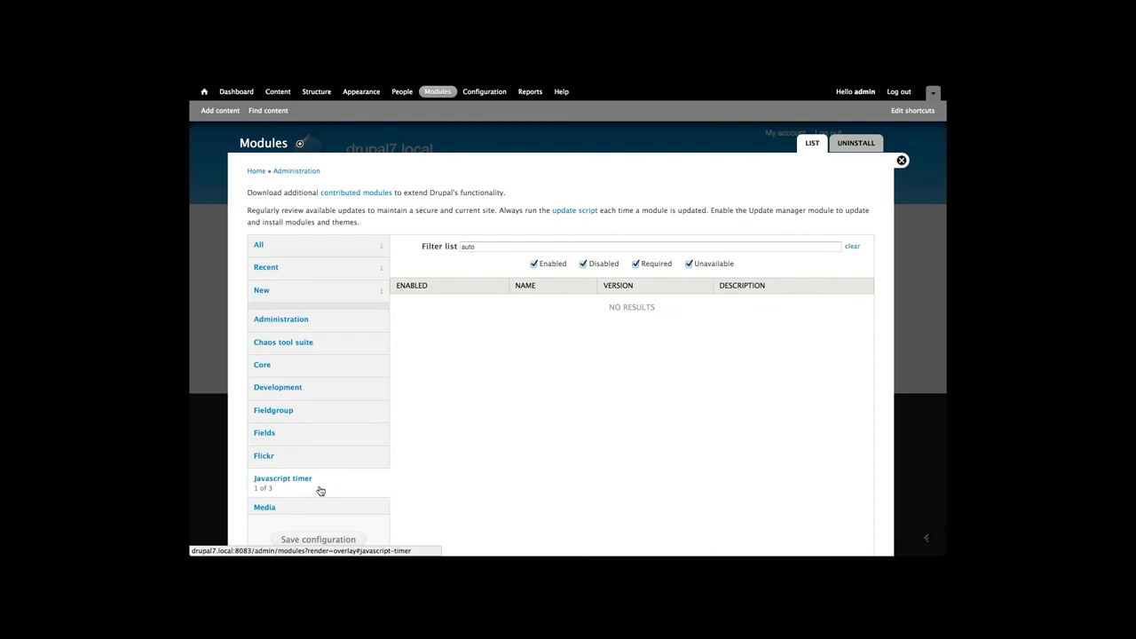
pyautogui.scroll(-3, 320, 491)
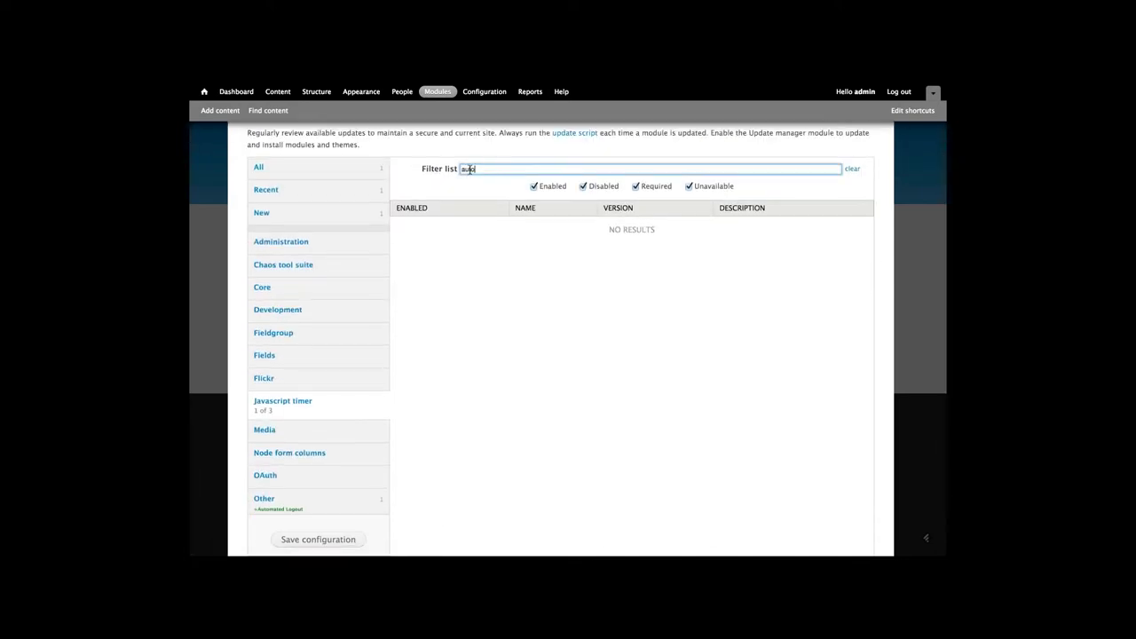
pyautogui.click(443, 173)
pyautogui.press('BackSpace')
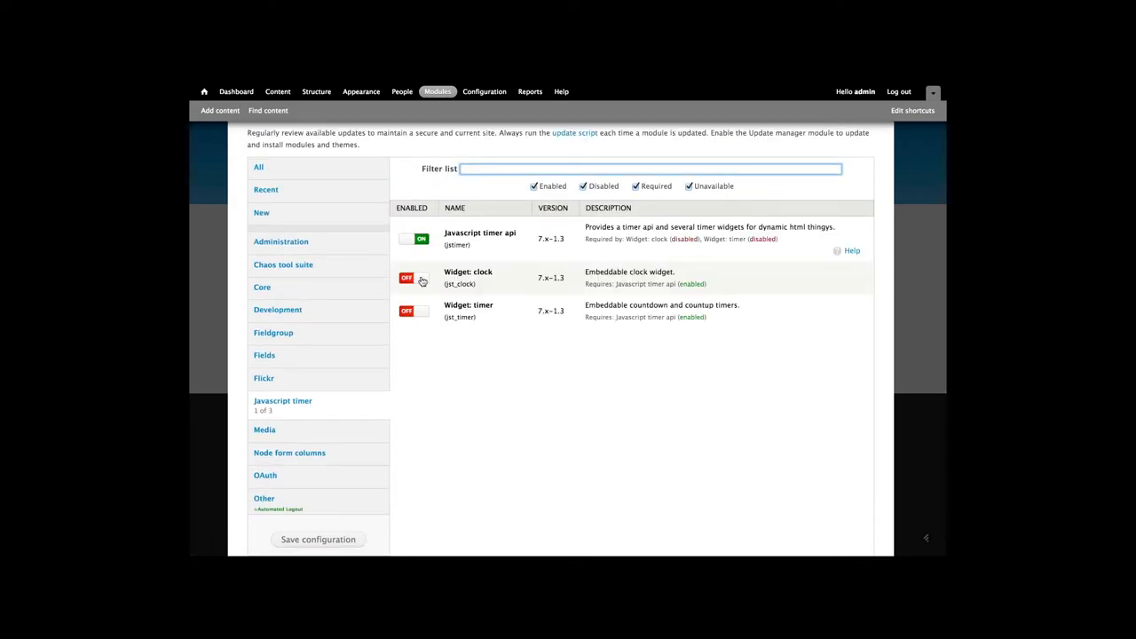
pyautogui.click(417, 280)
pyautogui.click(410, 313)
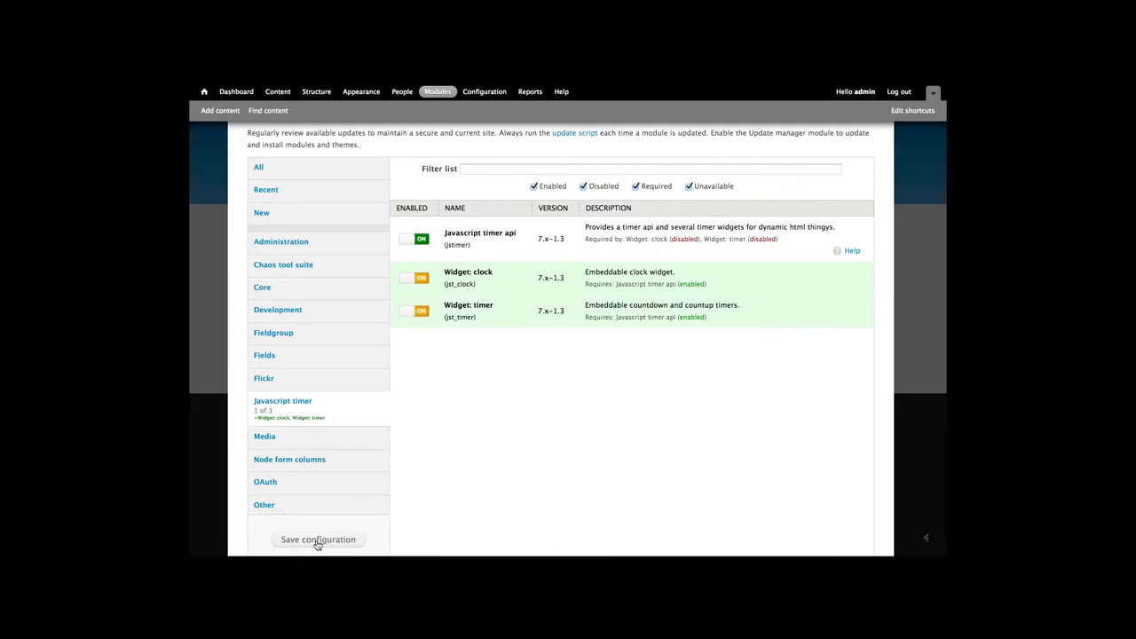
pyautogui.click(318, 541)
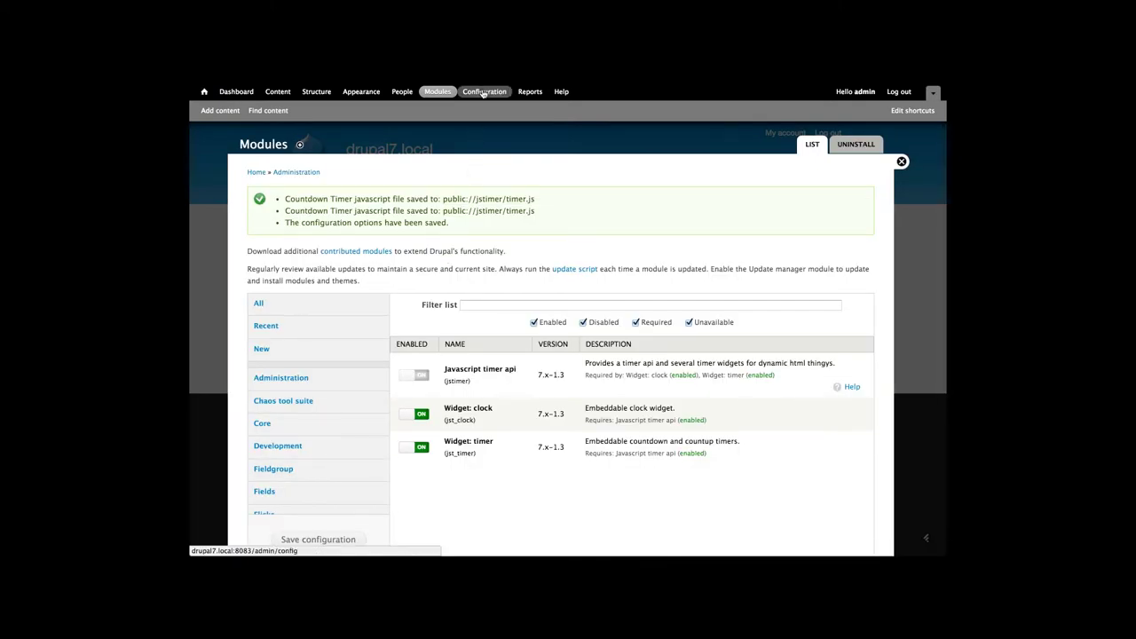
pyautogui.click(484, 92)
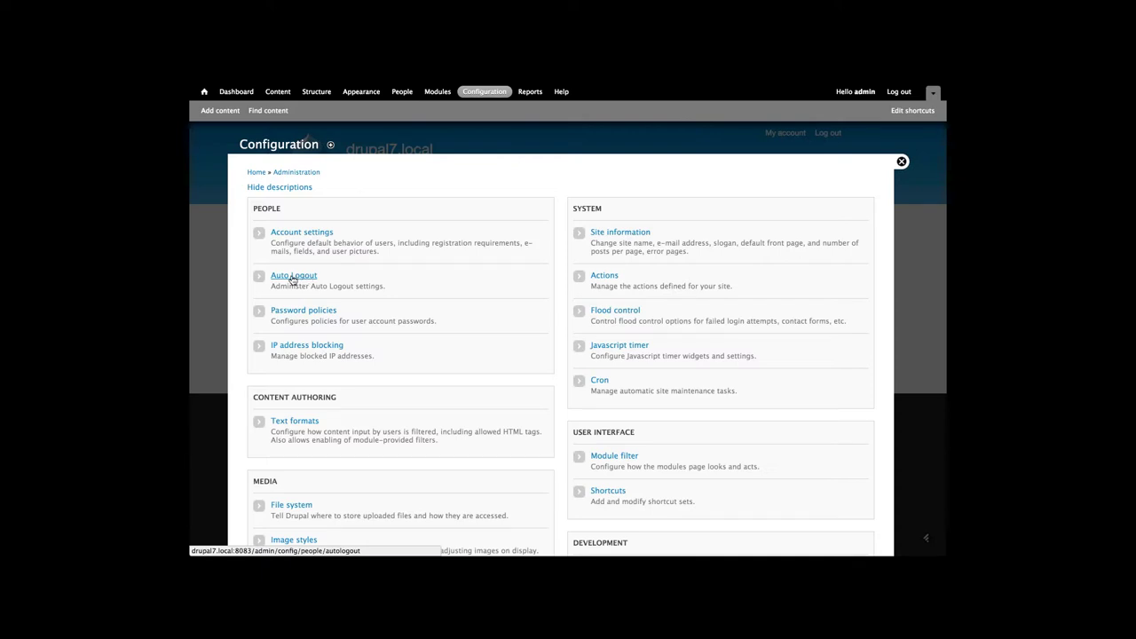
# Open the Auto Logout settings listed under People
pyautogui.click(293, 276)
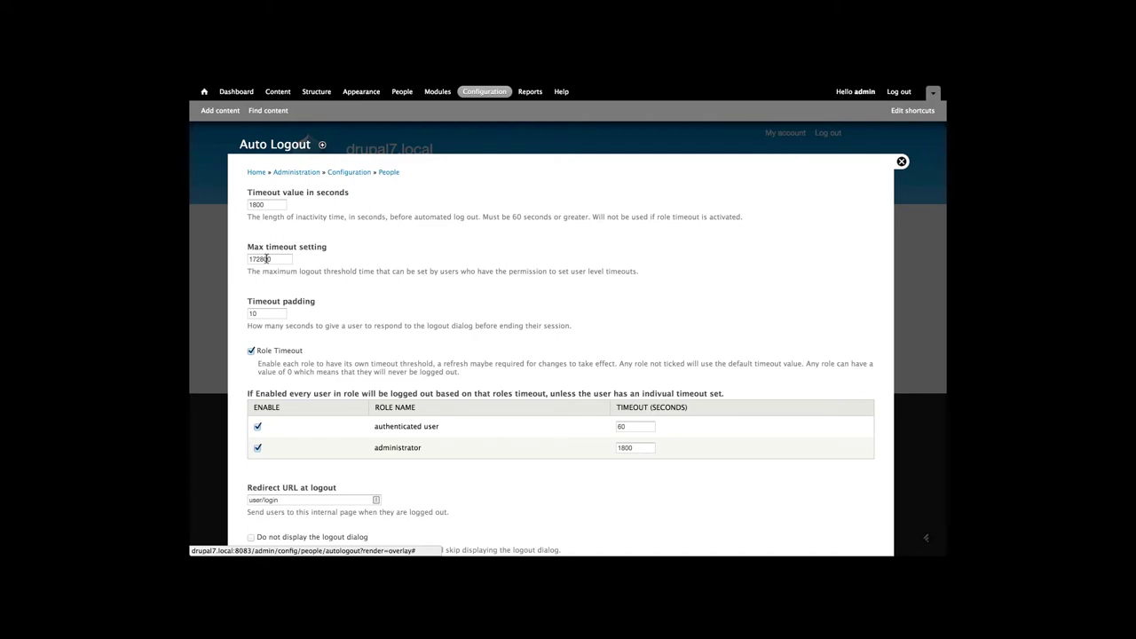
pyautogui.scroll(-2, 267, 260)
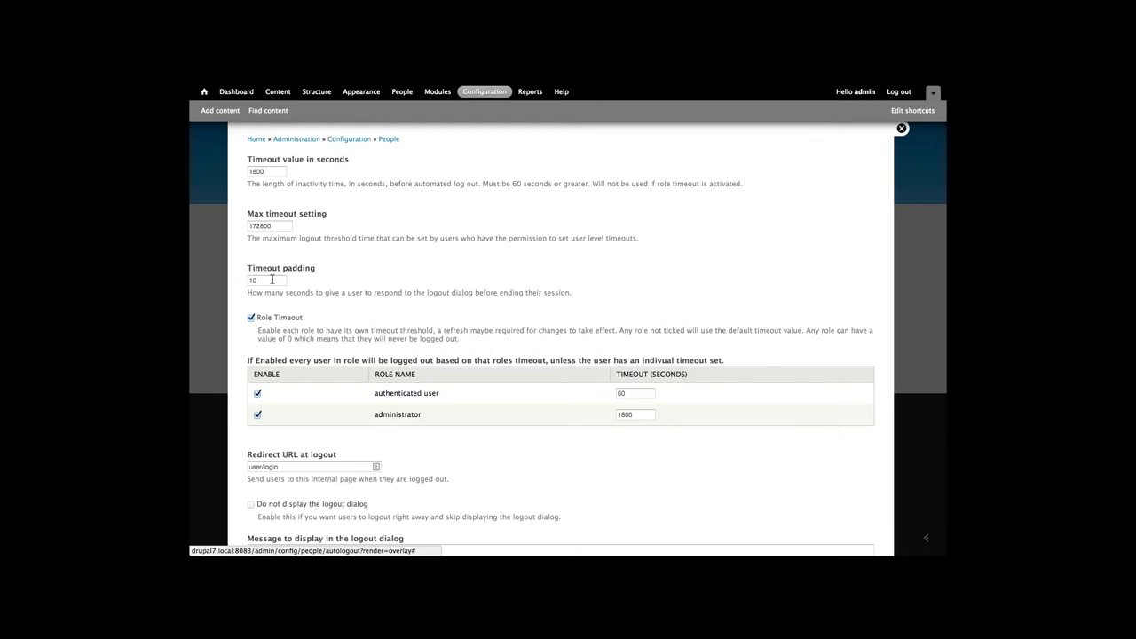
pyautogui.click(271, 280)
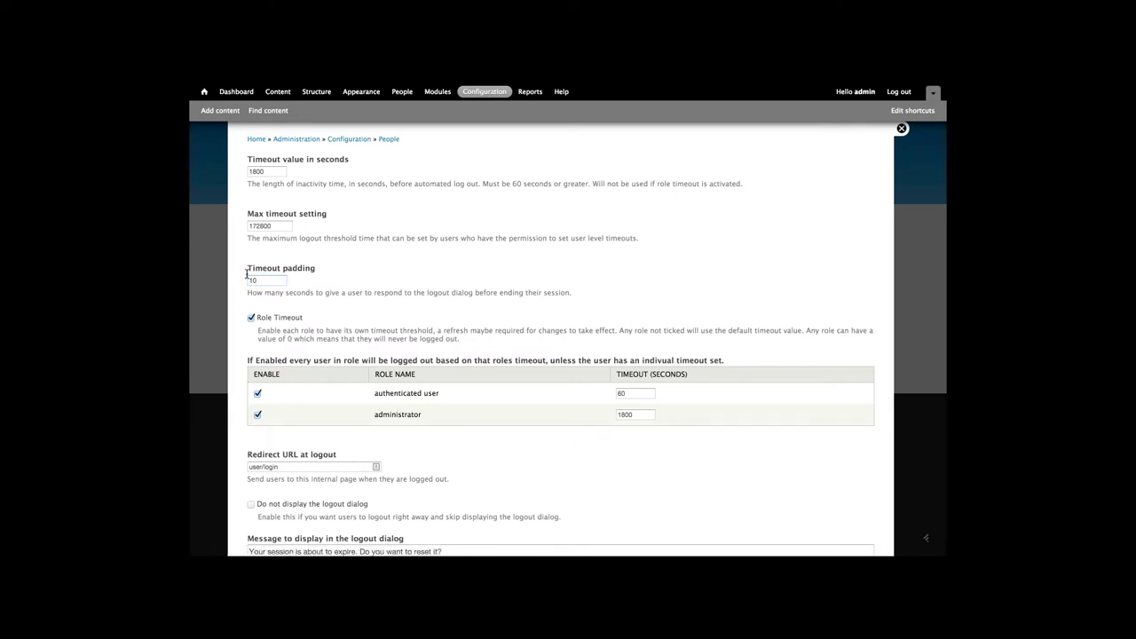
# Save the Auto Logout settings with role timeouts of 60 and 1800 seconds
pyautogui.scroll(-2, 252, 272)
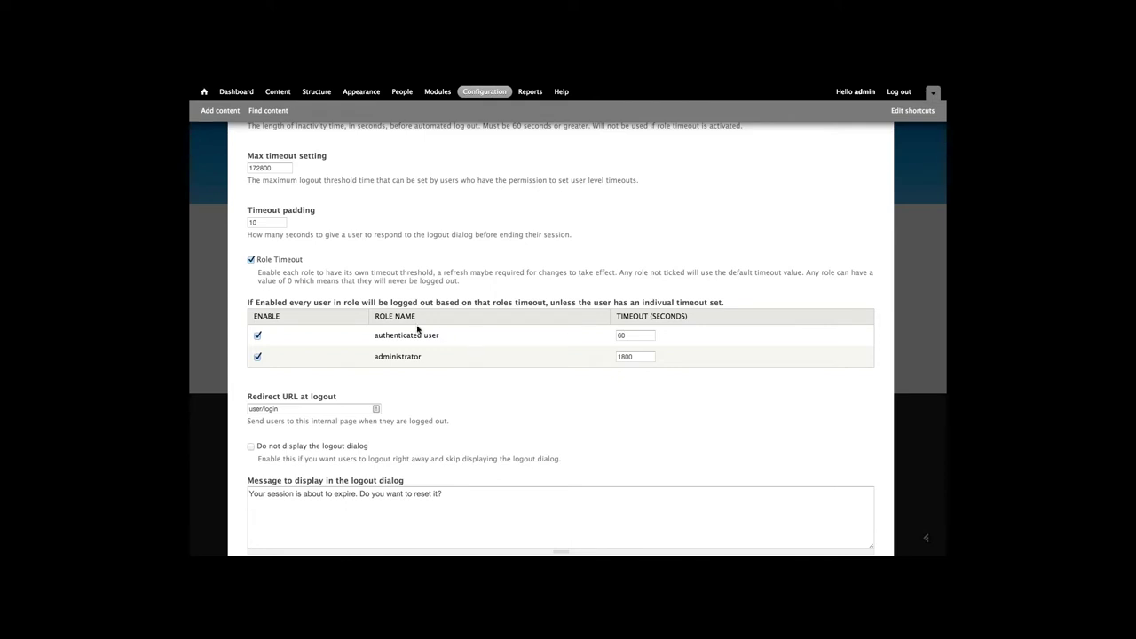
pyautogui.scroll(-1, 417, 329)
pyautogui.scroll(-2, 417, 330)
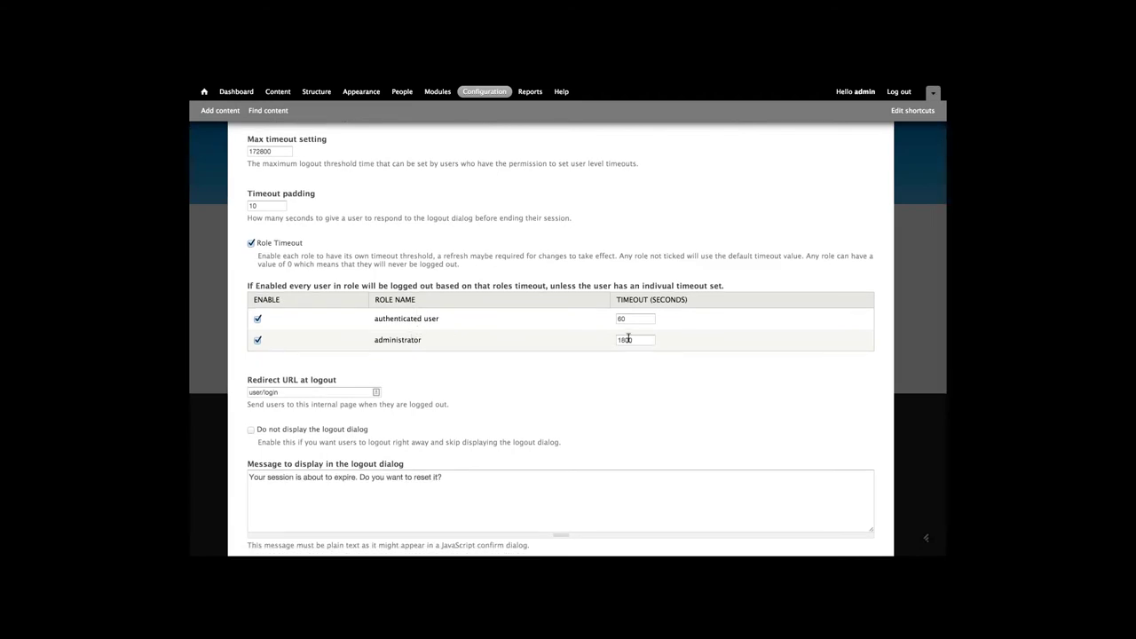
pyautogui.scroll(-5, 628, 340)
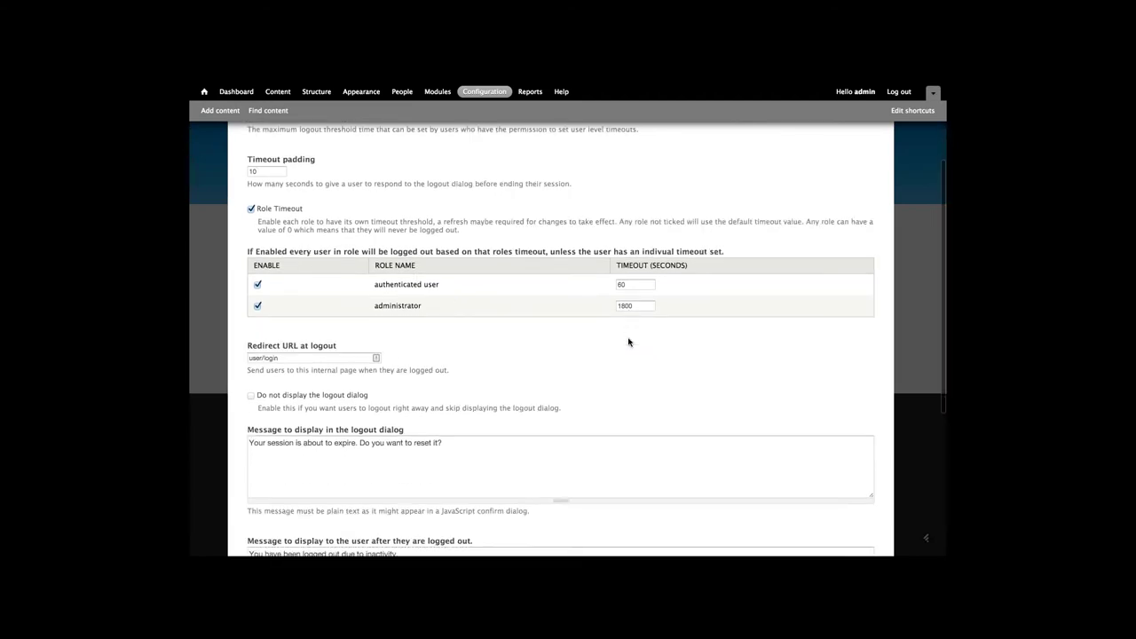
pyautogui.scroll(-1, 628, 341)
pyautogui.scroll(-10, 629, 341)
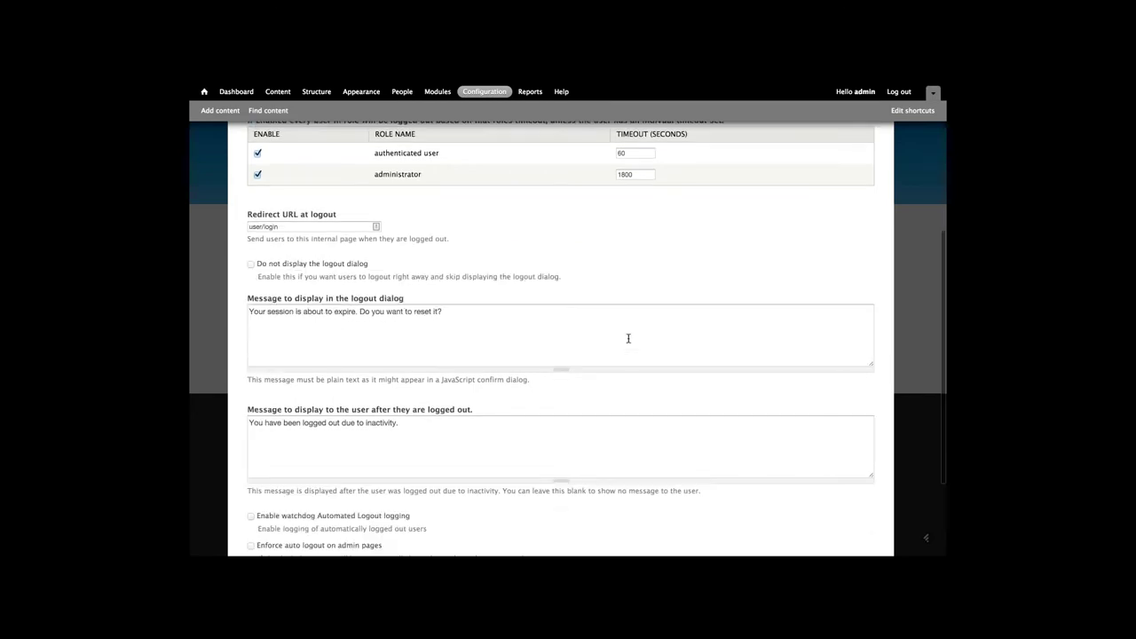
pyautogui.scroll(6, 385, 354)
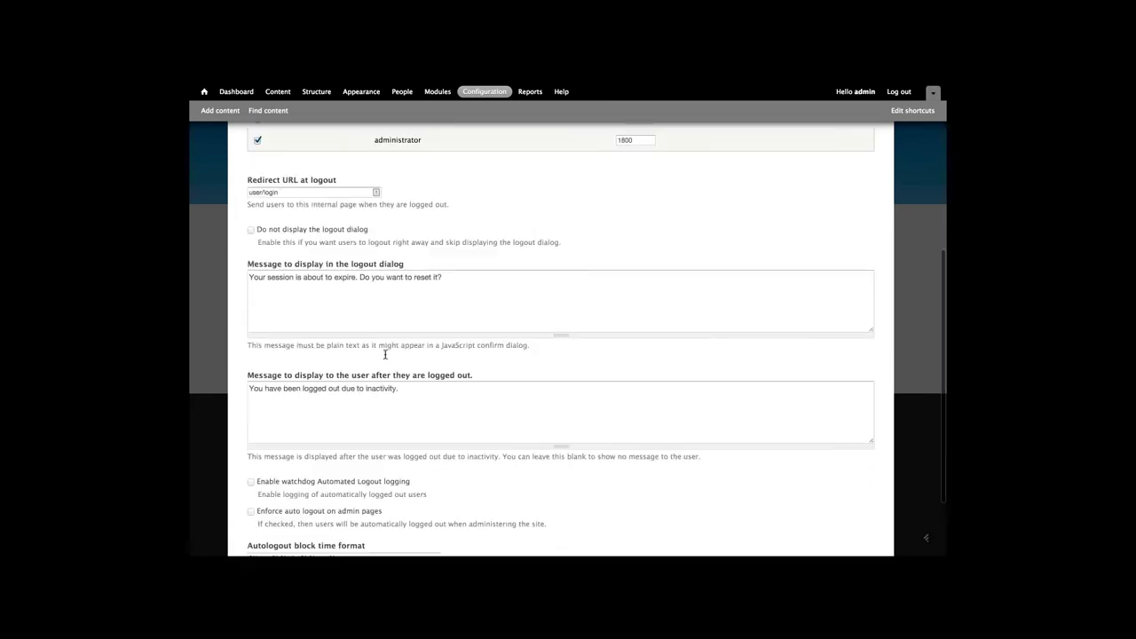
pyautogui.scroll(-1, 347, 293)
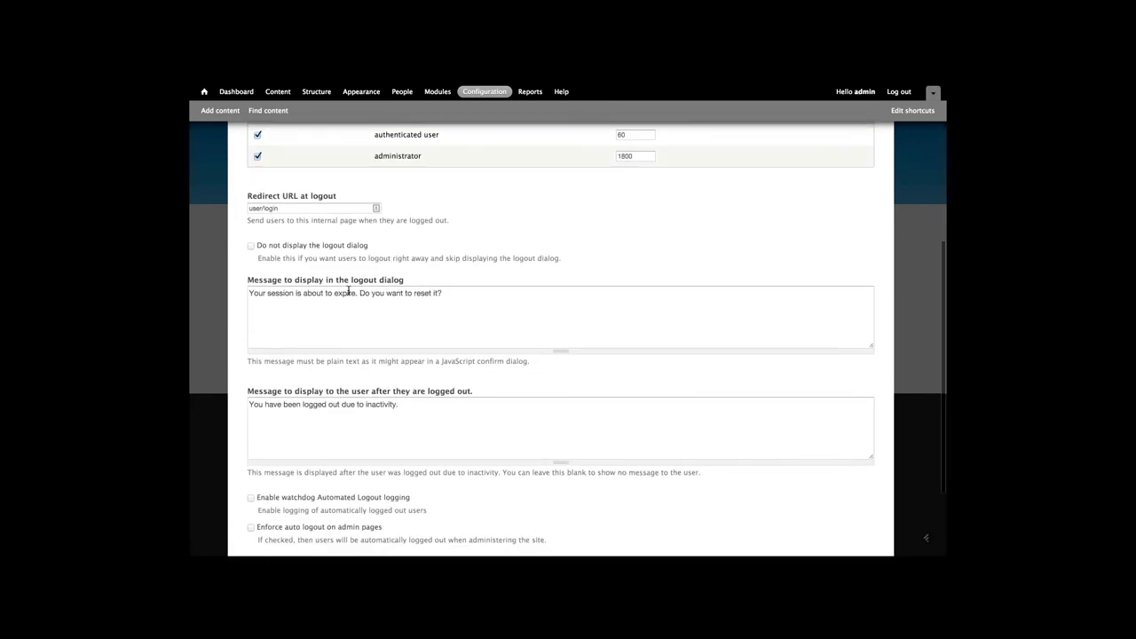
pyautogui.scroll(-2, 338, 293)
pyautogui.scroll(-4, 338, 293)
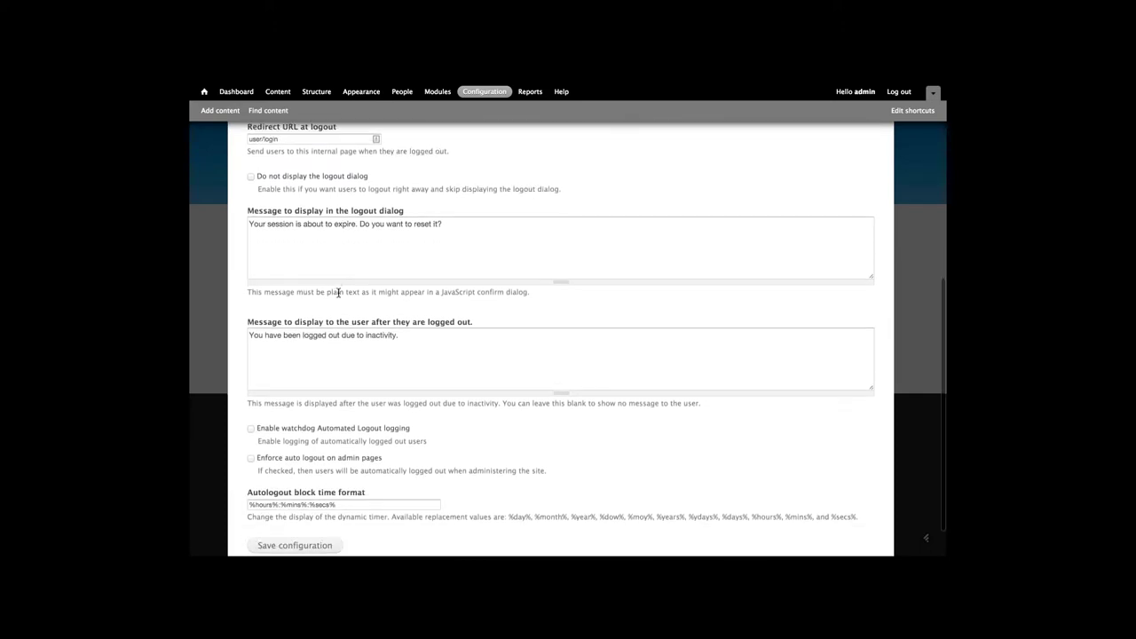
pyautogui.click(295, 501)
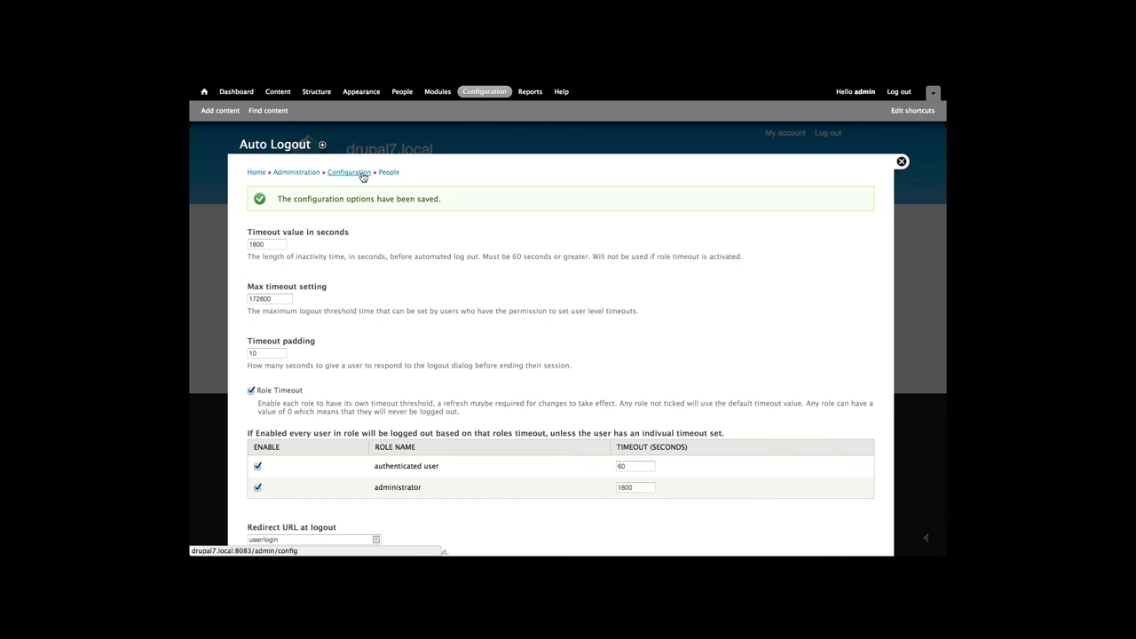
pyautogui.click(359, 174)
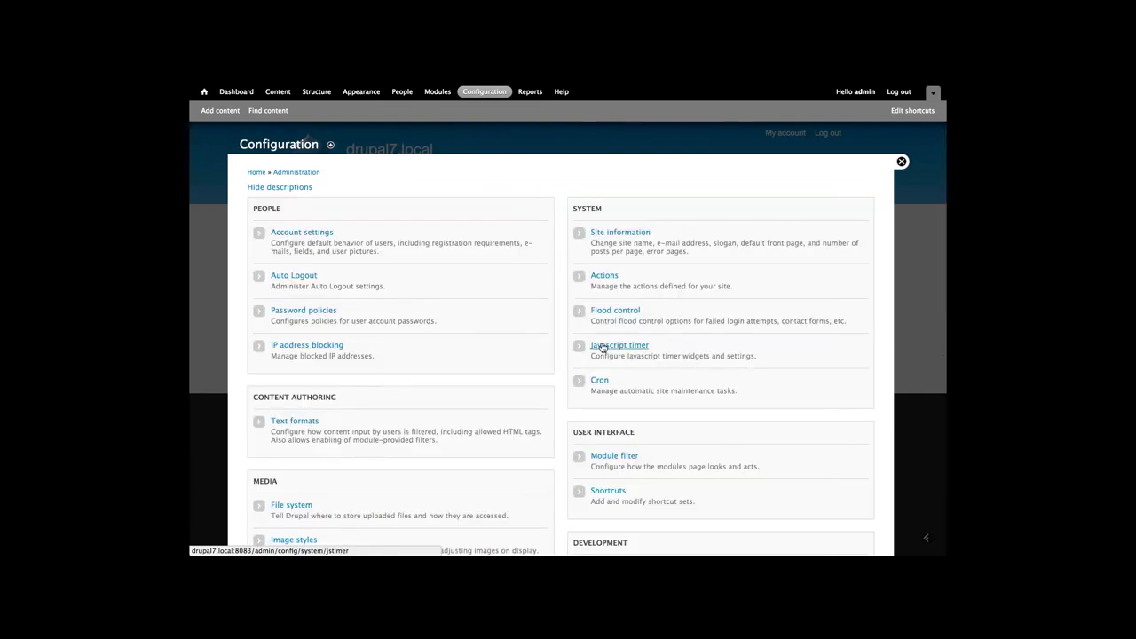
# Save the Javascript timer settings with 'Every page' kept selected
pyautogui.click(602, 348)
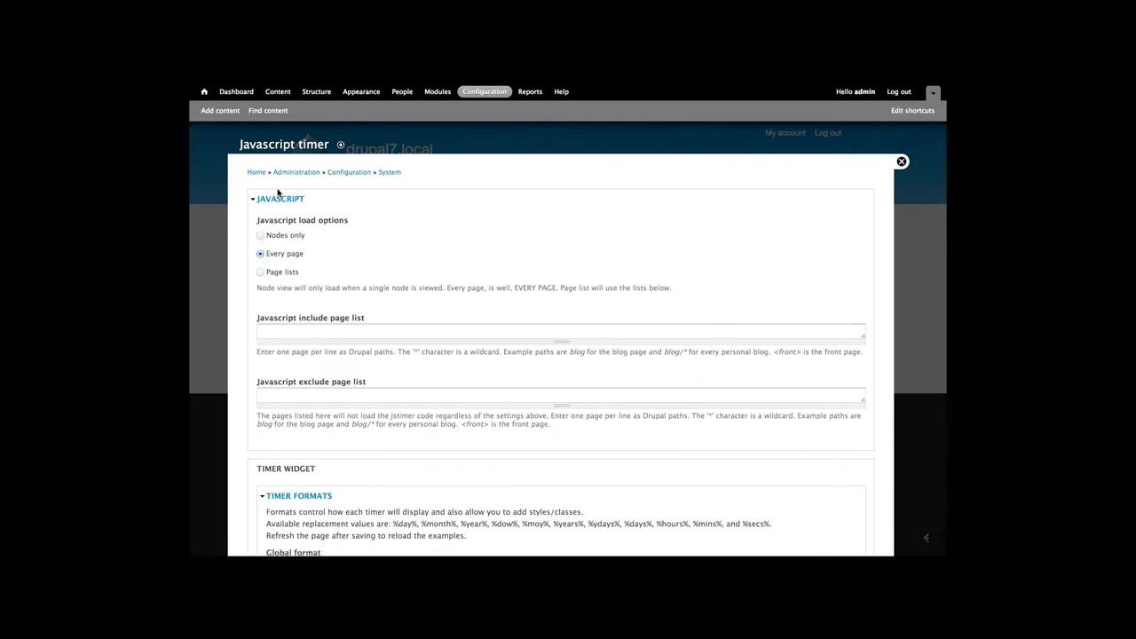
pyautogui.scroll(-1, 259, 257)
pyautogui.scroll(-10, 259, 257)
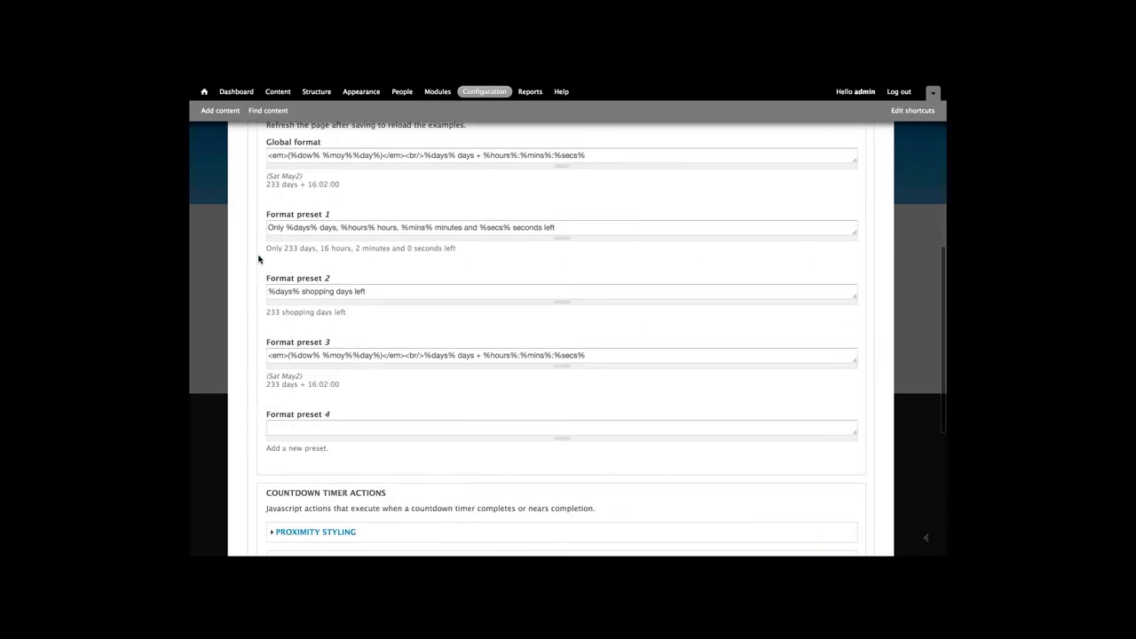
pyautogui.click(279, 500)
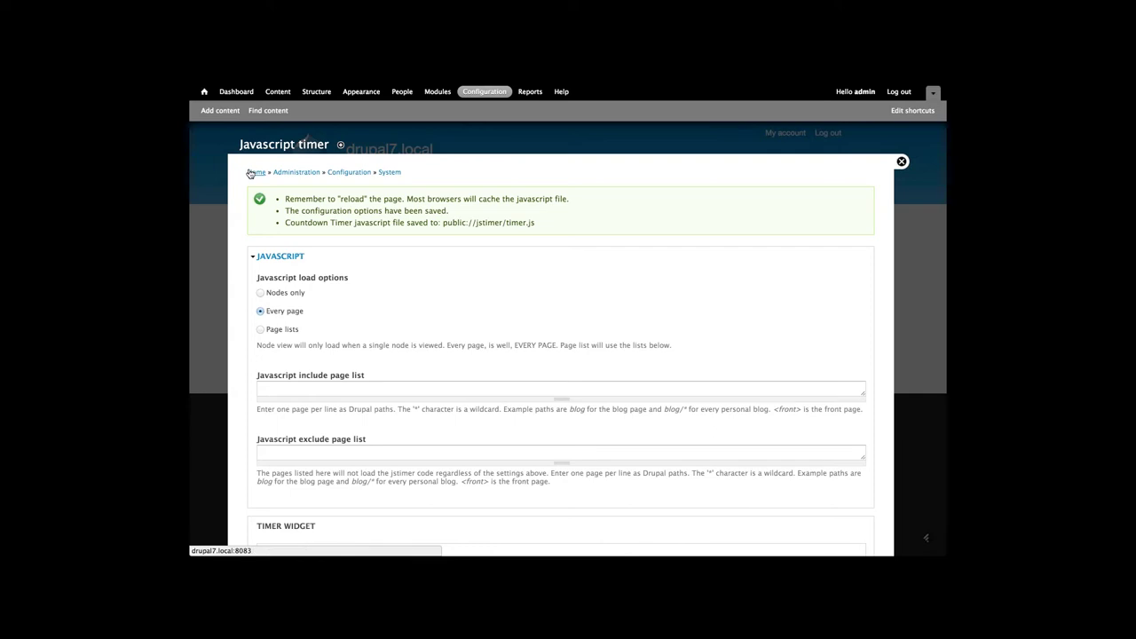
pyautogui.click(851, 93)
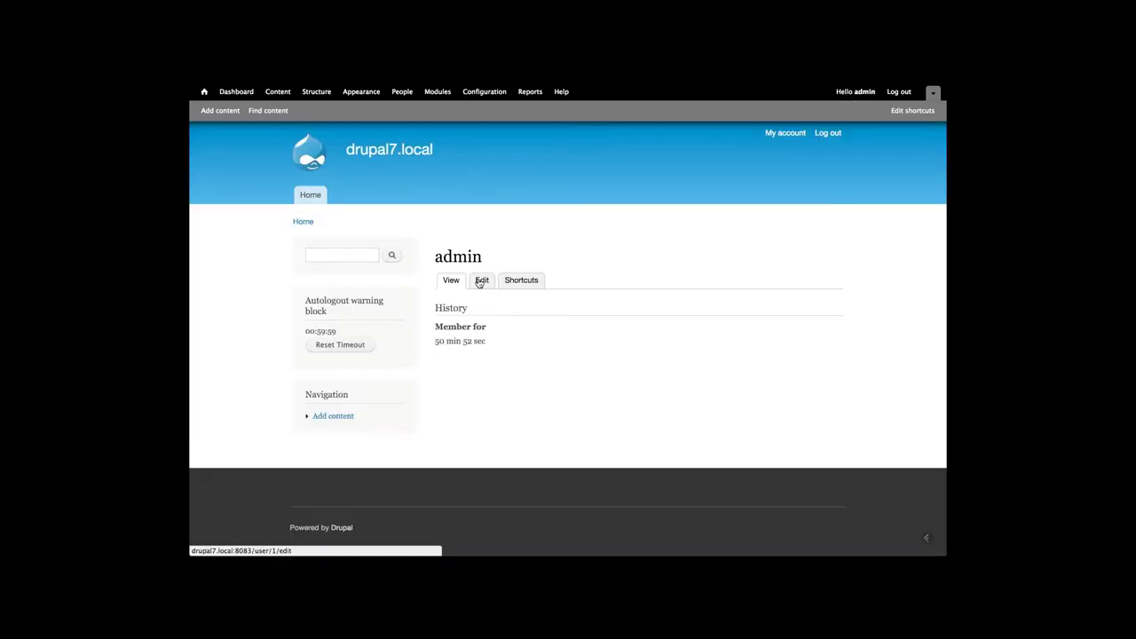
# Edit the admin account and save it with a 3600-second logout threshold
pyautogui.click(481, 280)
pyautogui.scroll(-3, 397, 265)
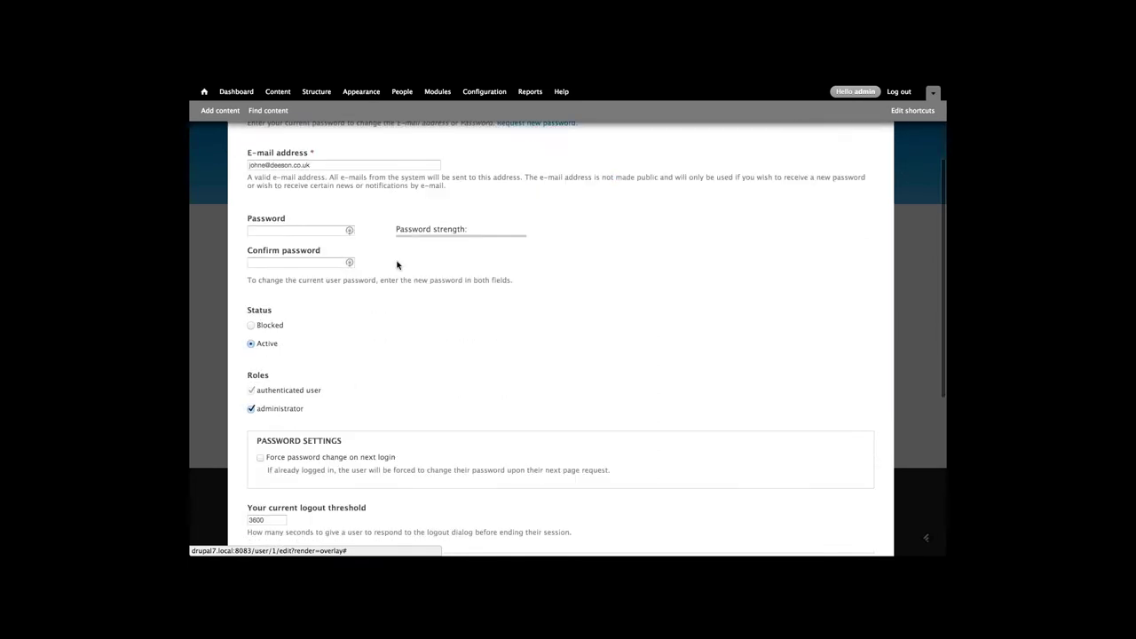
pyautogui.scroll(-5, 396, 264)
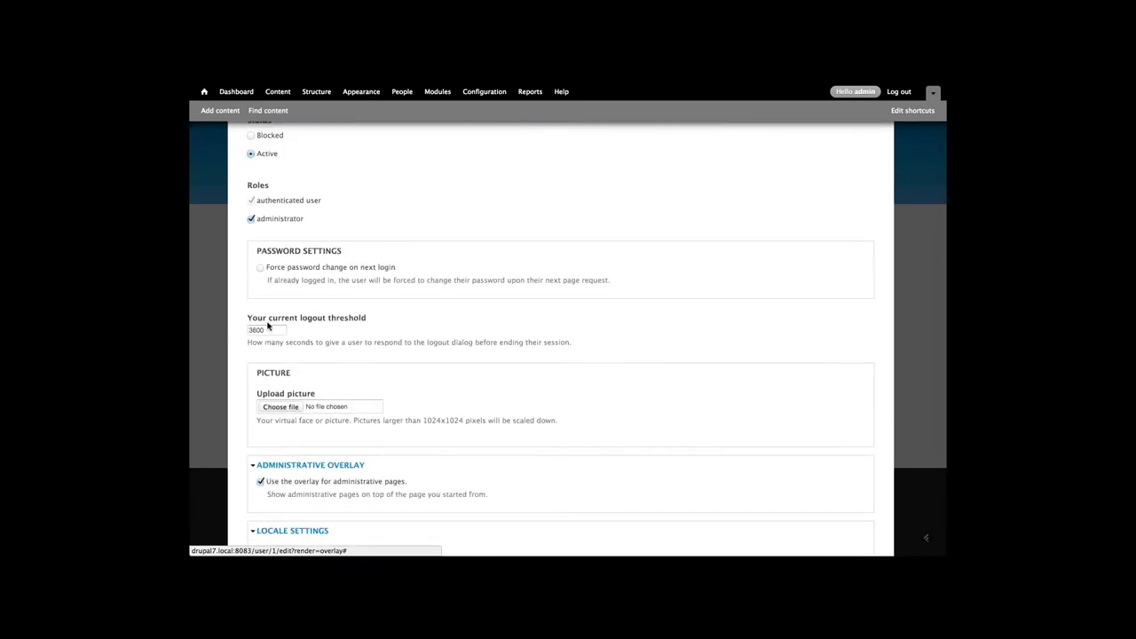
pyautogui.doubleClick(254, 330)
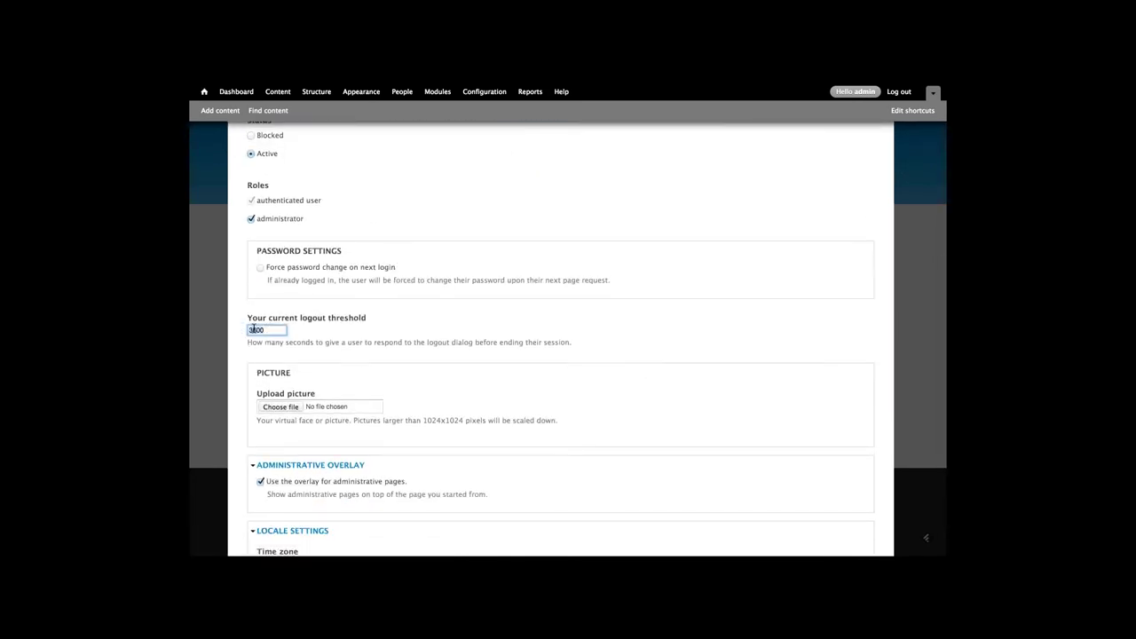
pyautogui.click(275, 330)
pyautogui.press('super+a')
pyautogui.scroll(-3, 242, 325)
pyautogui.click(255, 500)
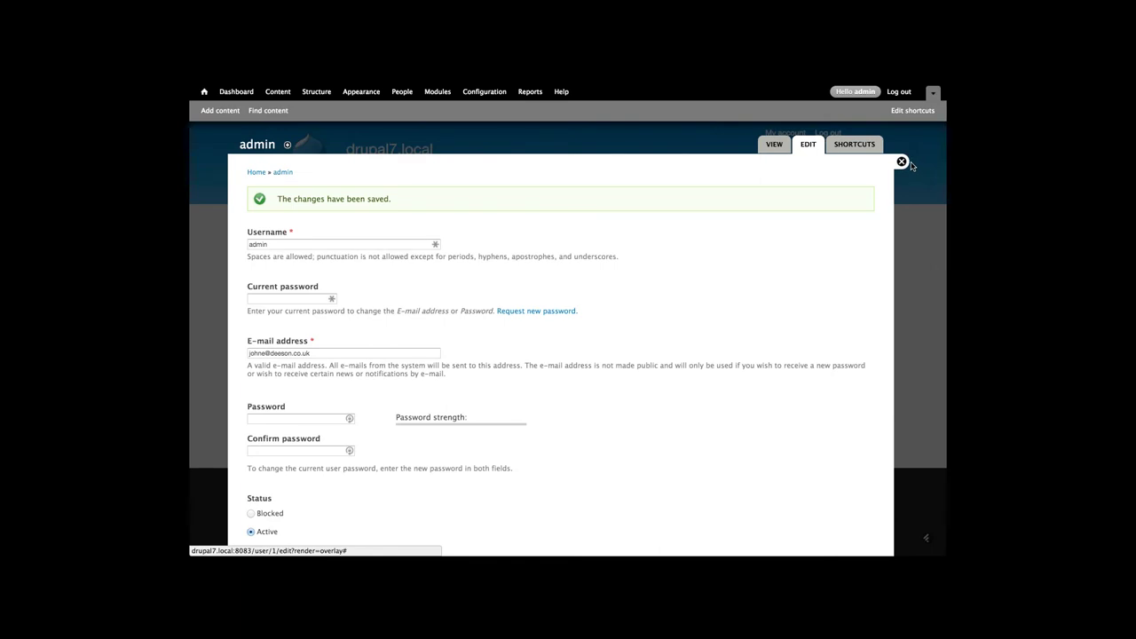
pyautogui.click(901, 161)
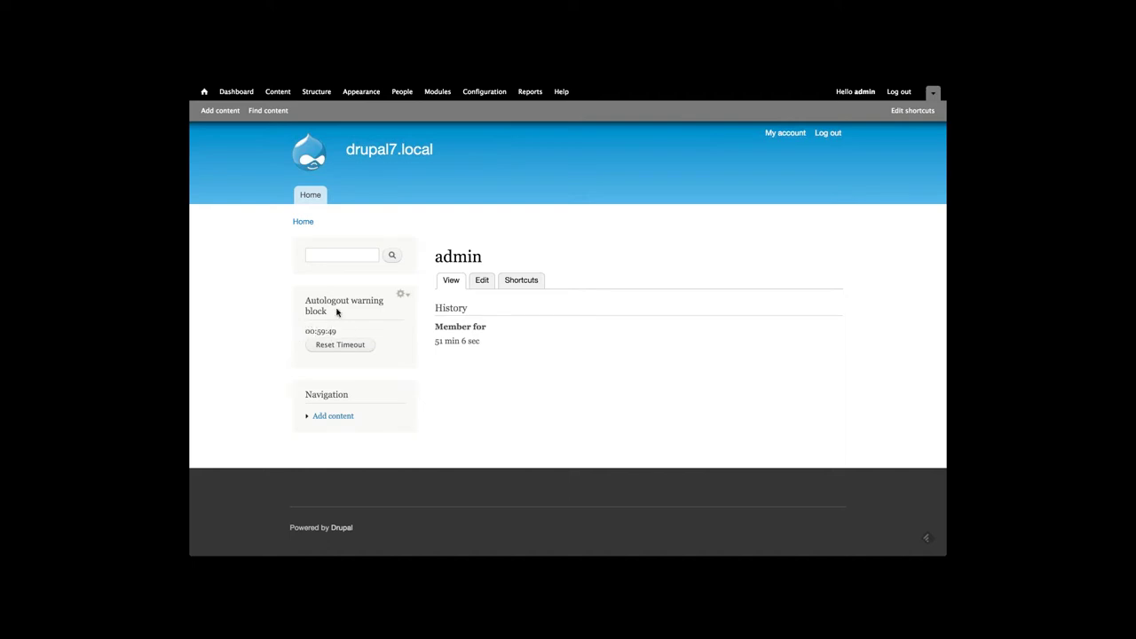
# Go to the front page and hit Reset Timeout in the Autologout warning block
pyautogui.click(314, 199)
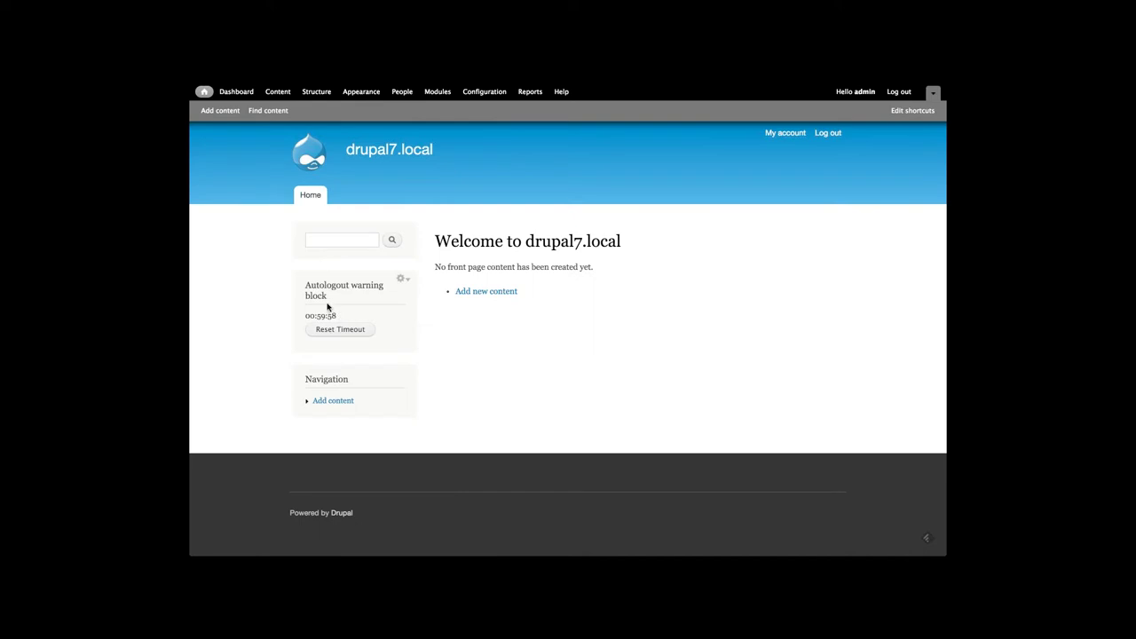
pyautogui.click(332, 330)
# Log out of admin, sign in as the test user, and wait for the inactivity auto-logout
pyautogui.click(827, 133)
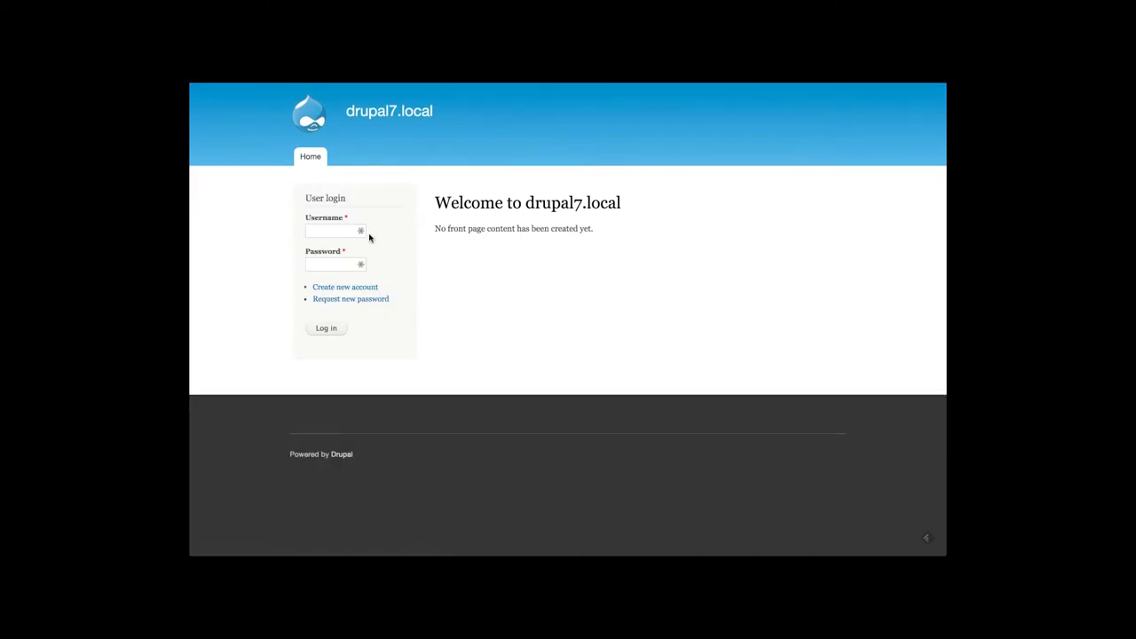
pyautogui.click(343, 232)
pyautogui.press('Down')
pyautogui.press('Return')
pyautogui.press('Tab')
pyautogui.write('test')
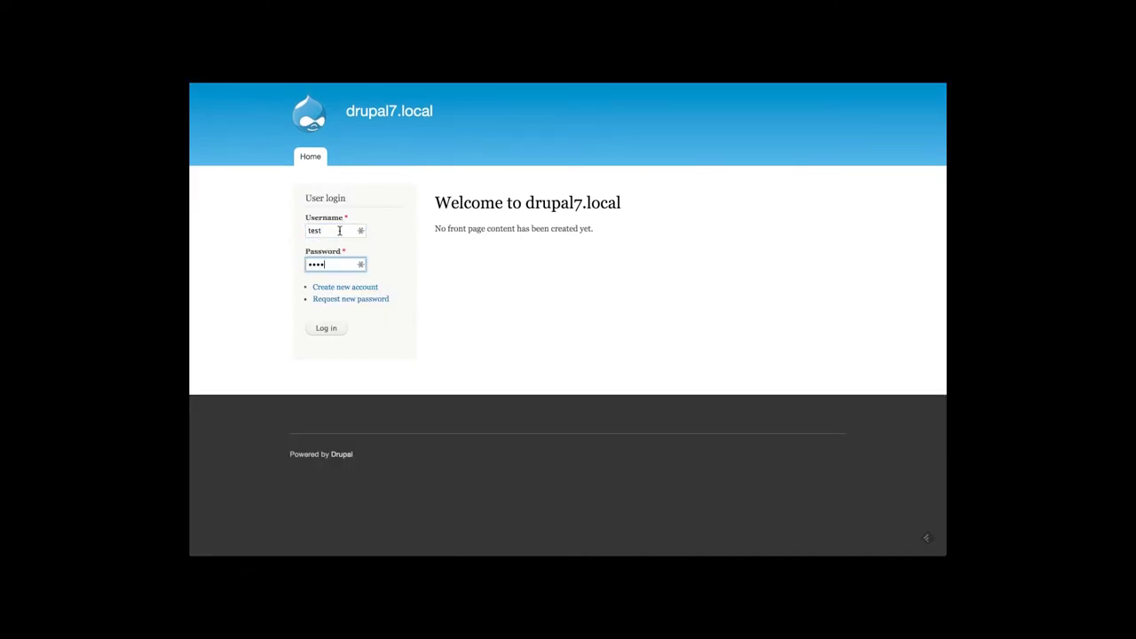
pyautogui.press('Return')
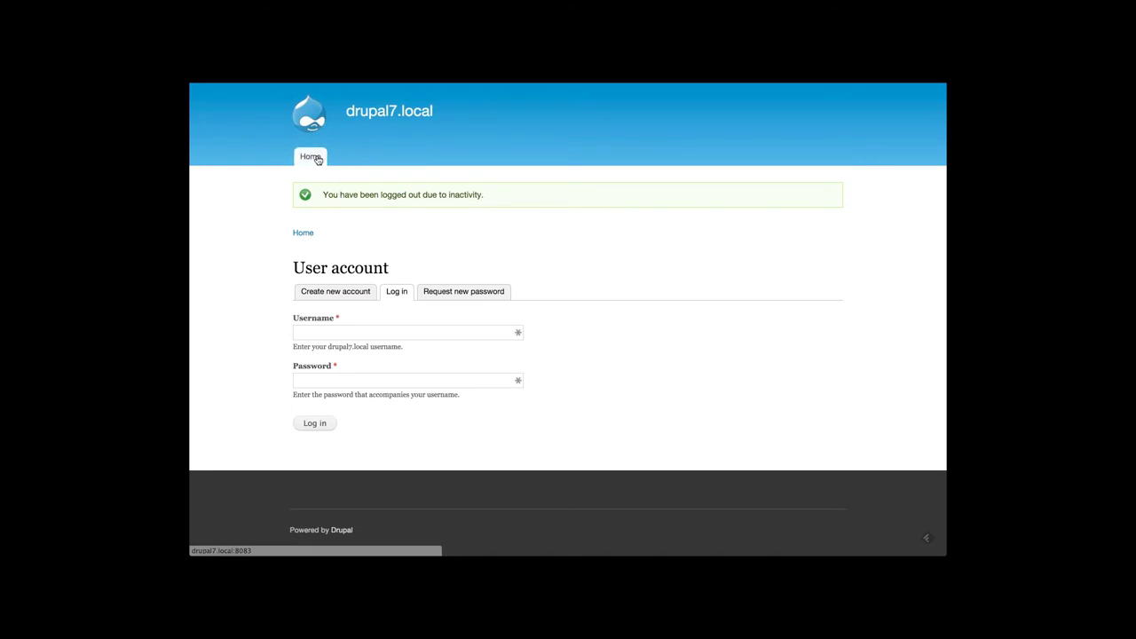
pyautogui.click(317, 159)
# Read the Session Limit project page on drupal.org, then return to the drupal7.local tab
pyautogui.moveTo(352, 83)
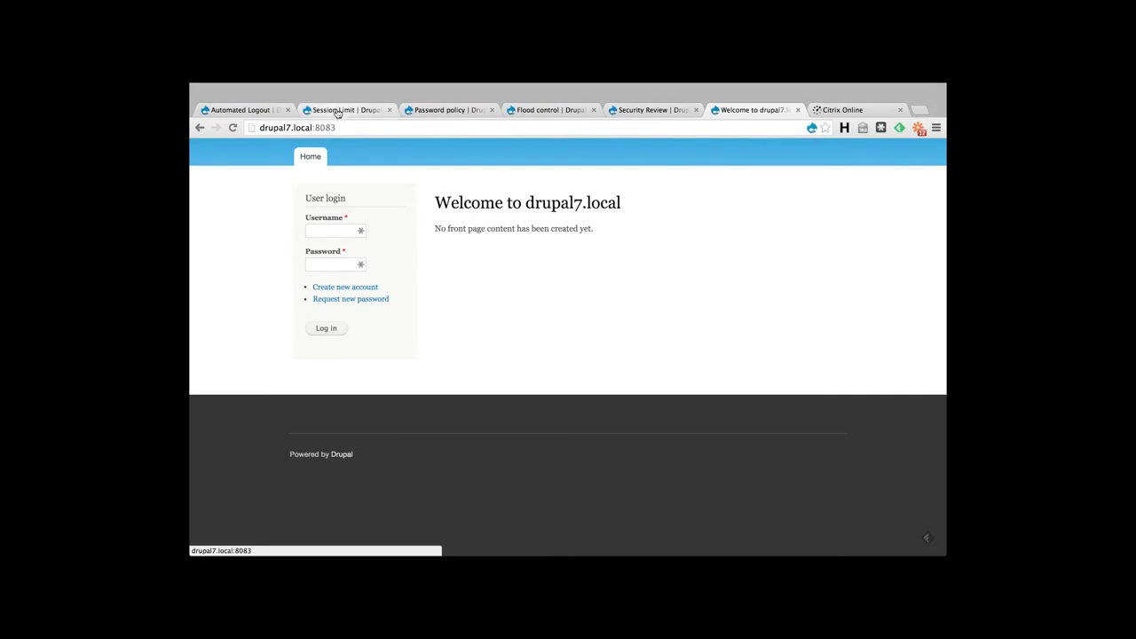
pyautogui.click(337, 110)
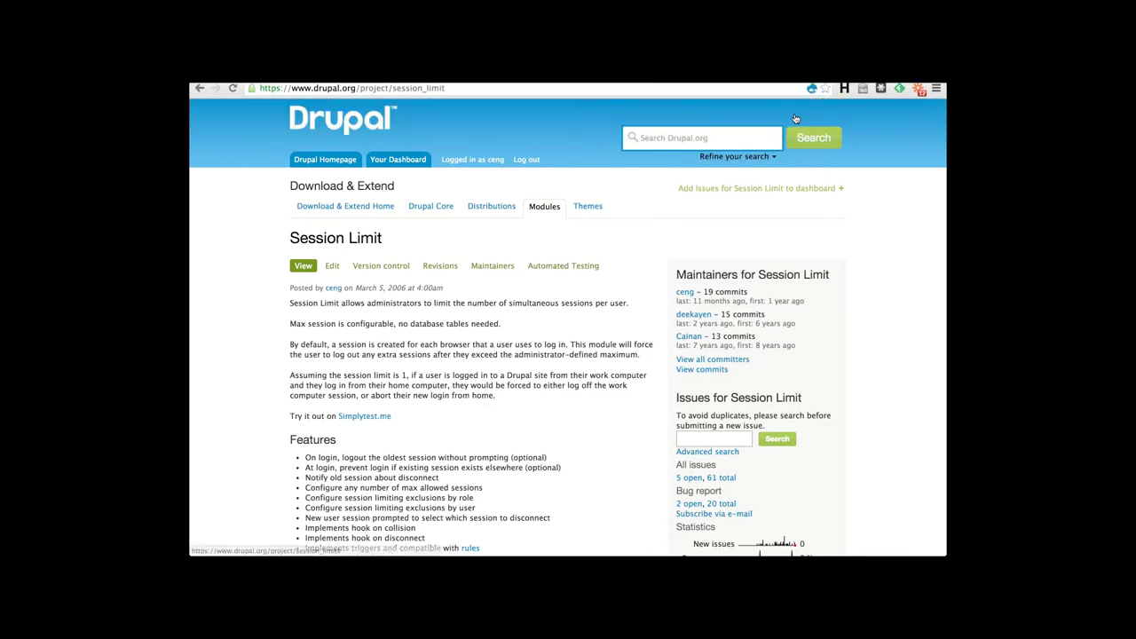
pyautogui.moveTo(721, 86)
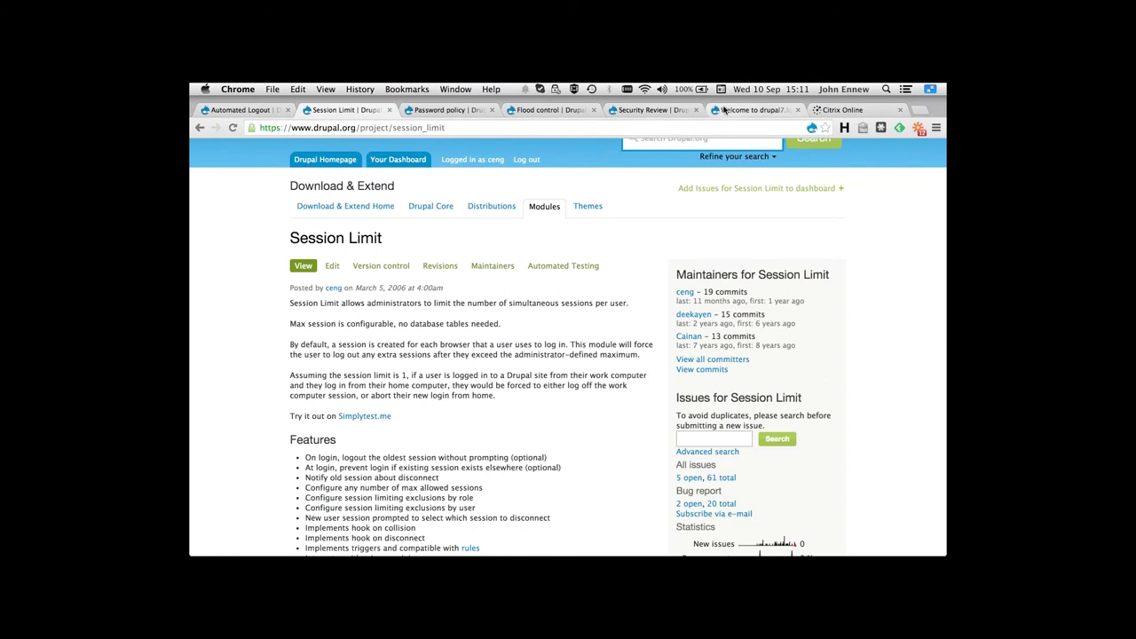
pyautogui.click(754, 111)
# Log in to drupal7.local as the admin user
pyautogui.click(325, 230)
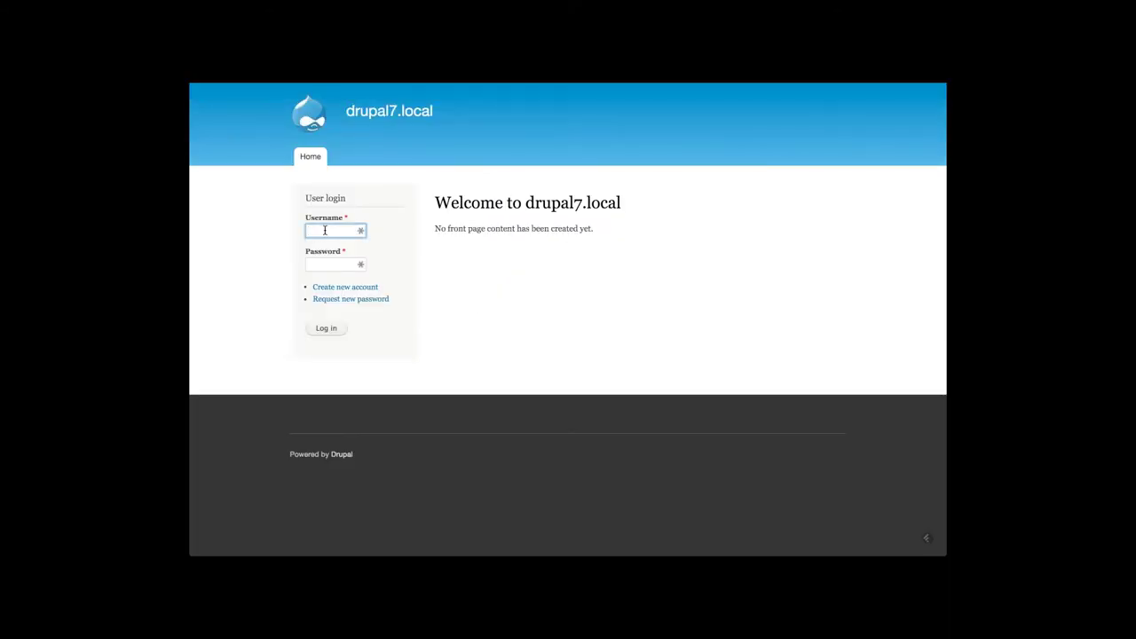
pyautogui.write('admin')
pyautogui.press('Tab')
pyautogui.write('admin')
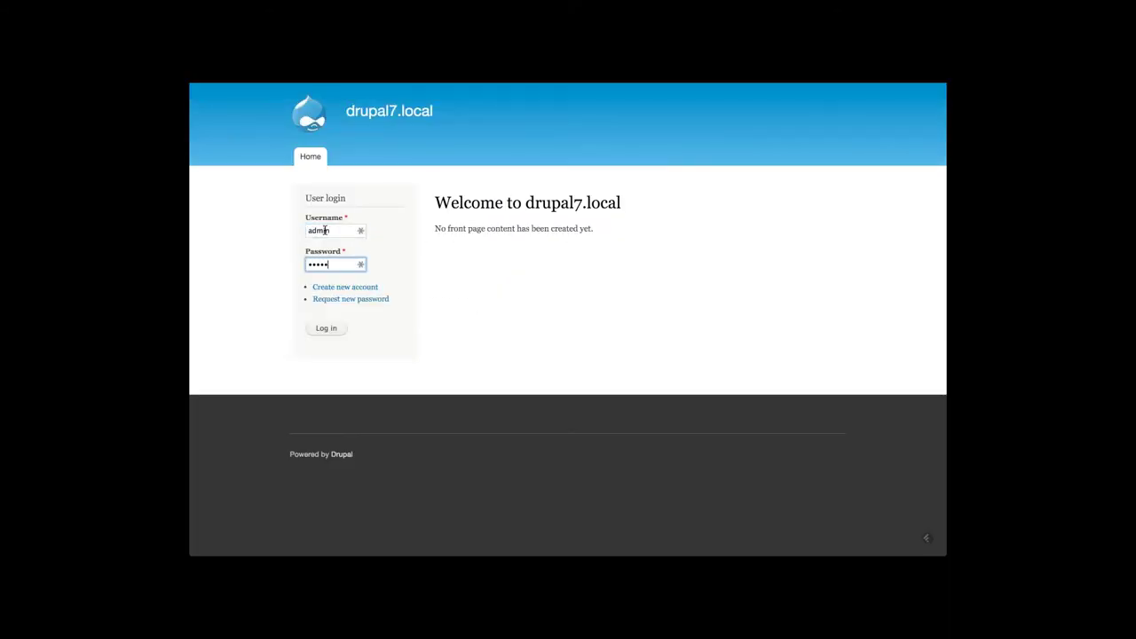
pyautogui.press('Return')
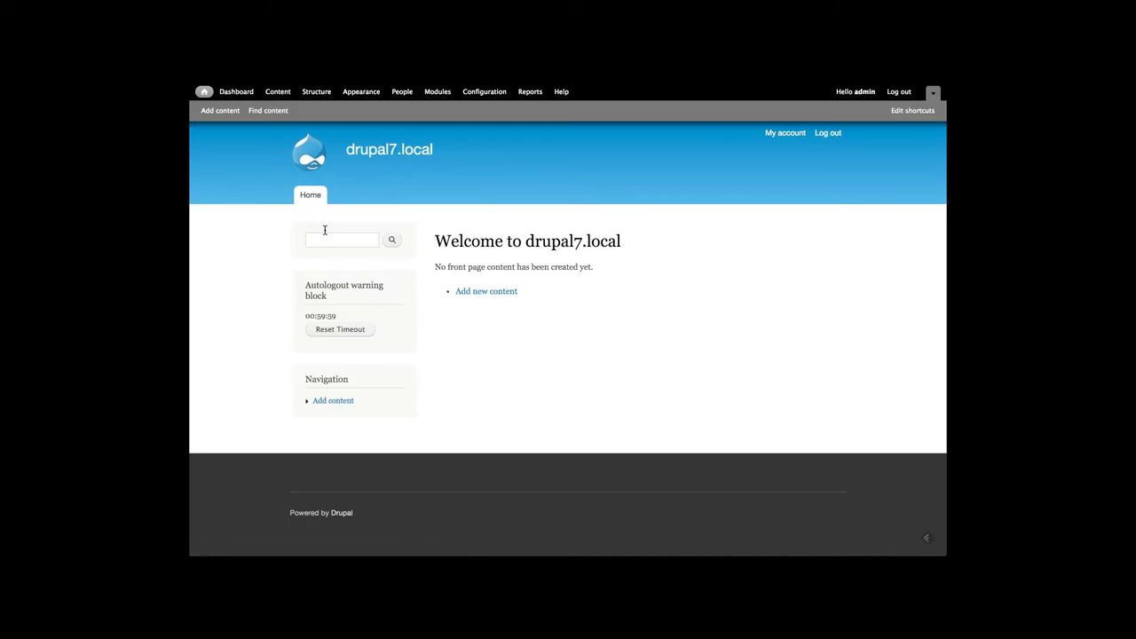
# Filter Modules by 'auto', disable Automated Logout, and save the configuration
pyautogui.click(436, 92)
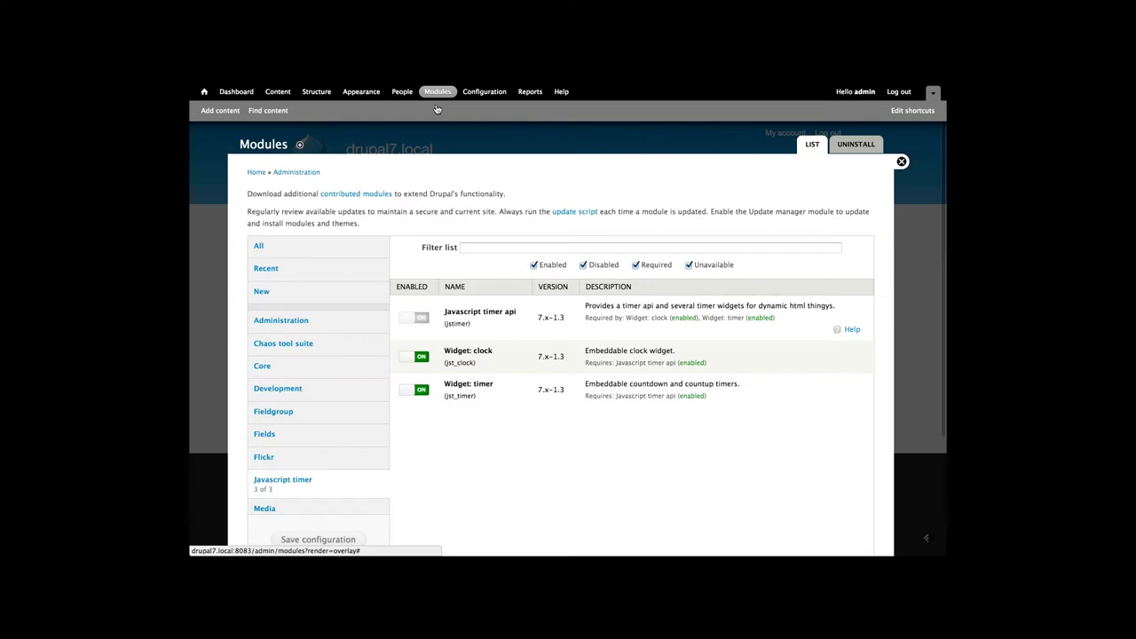
pyautogui.click(470, 250)
pyautogui.write('auto')
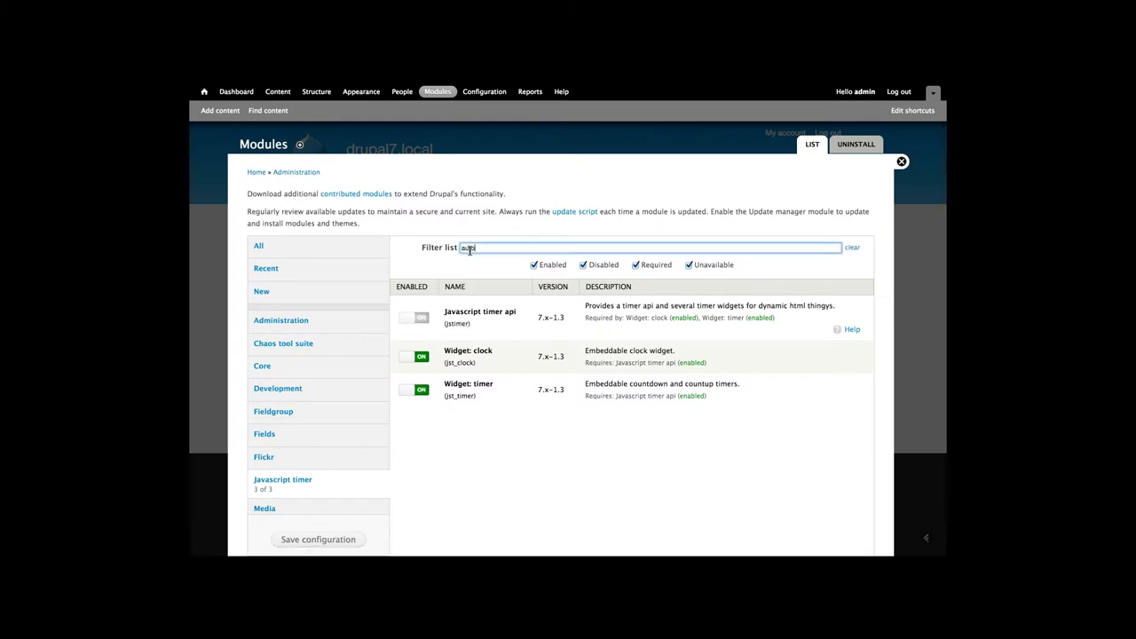
pyautogui.scroll(-3, 405, 297)
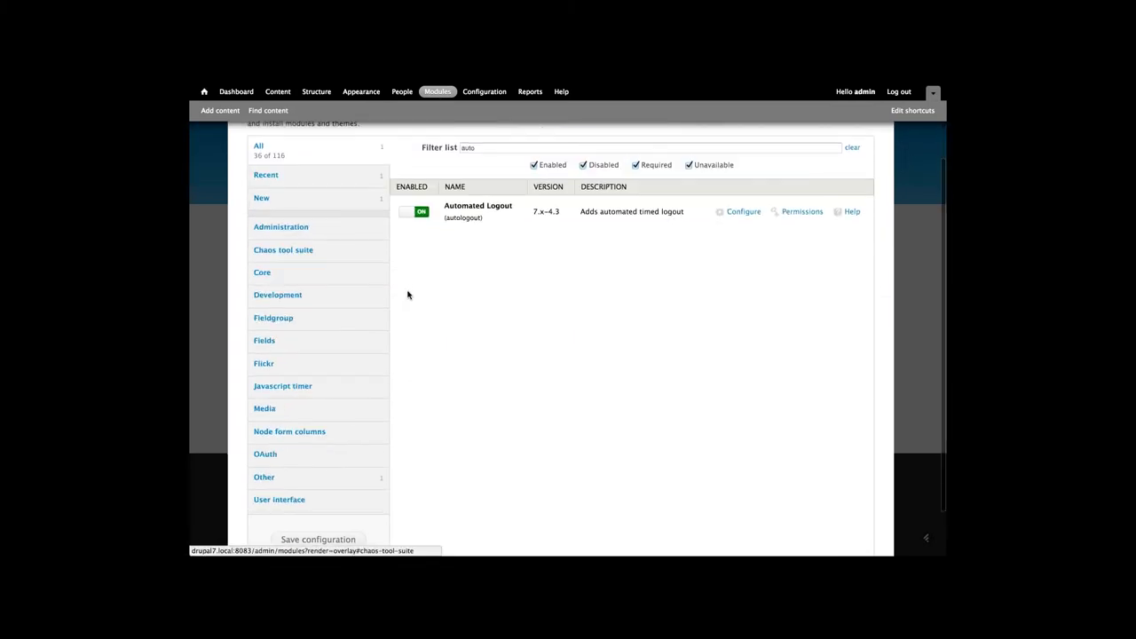
pyautogui.click(410, 198)
pyautogui.scroll(-1, 318, 483)
pyautogui.click(317, 515)
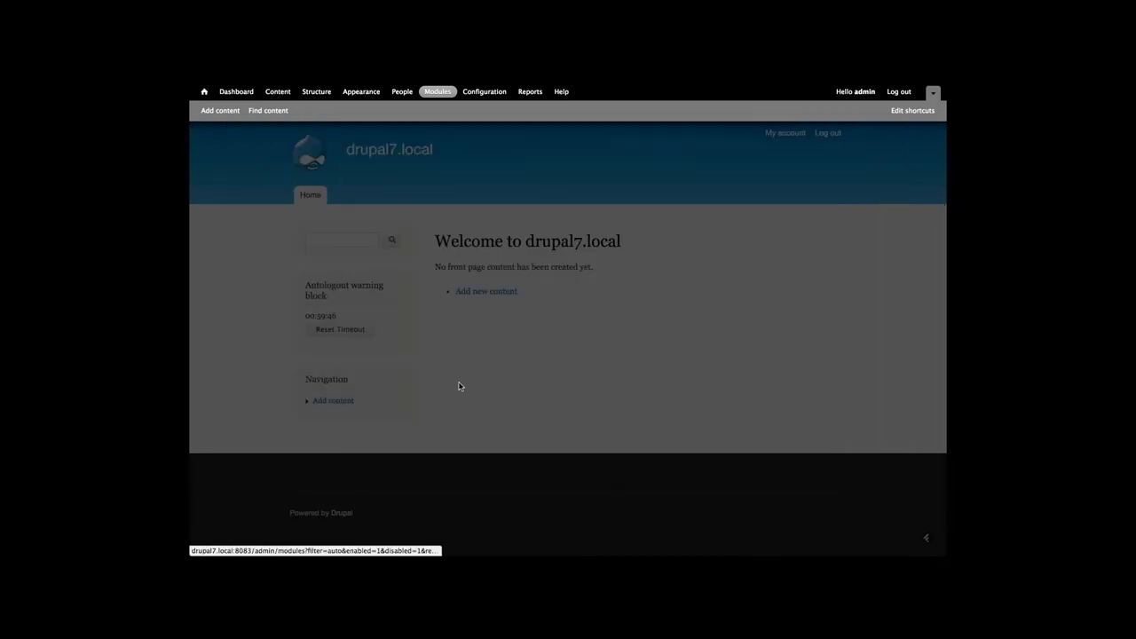
# Filter Modules by 'sessio', enable Session Limit, and save the configuration
pyautogui.write('session')
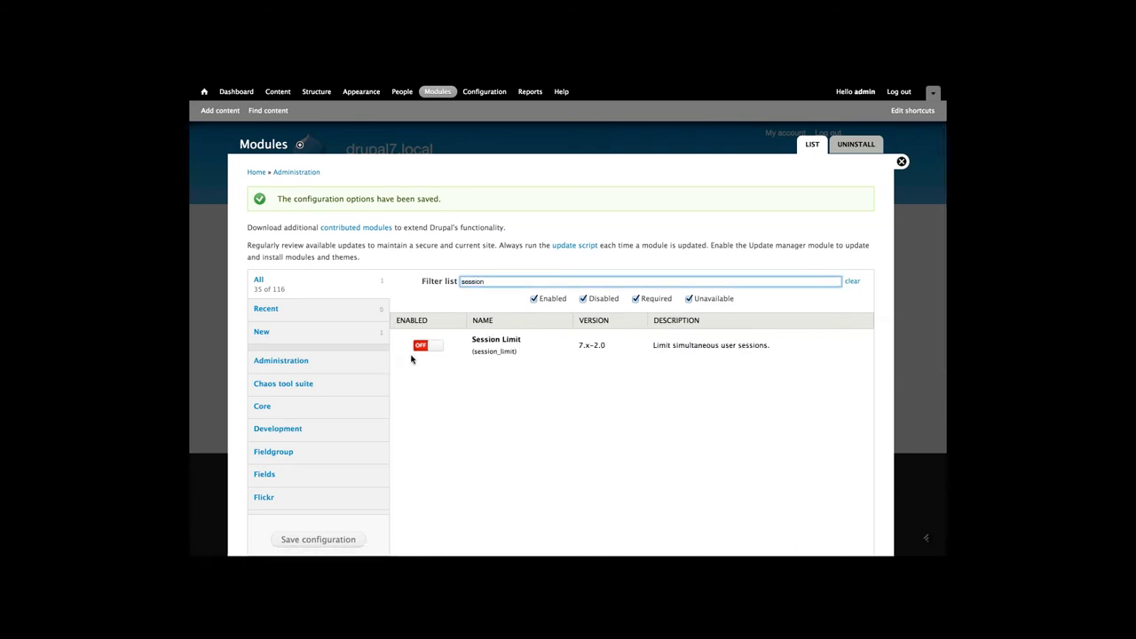
pyautogui.click(429, 345)
pyautogui.scroll(-2, 330, 466)
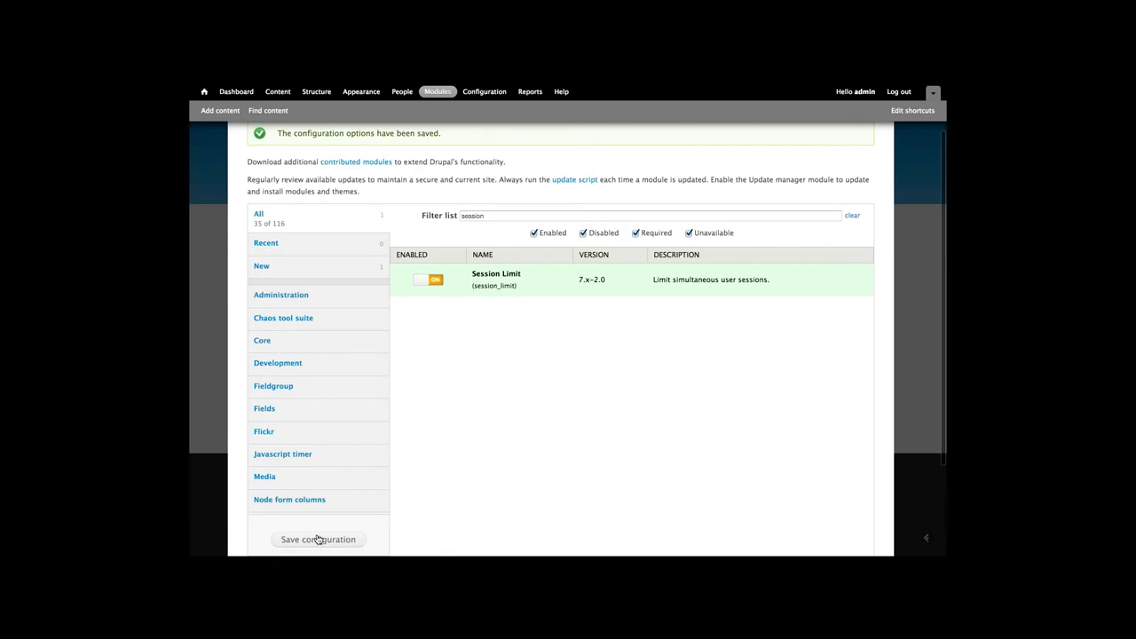
pyautogui.click(318, 539)
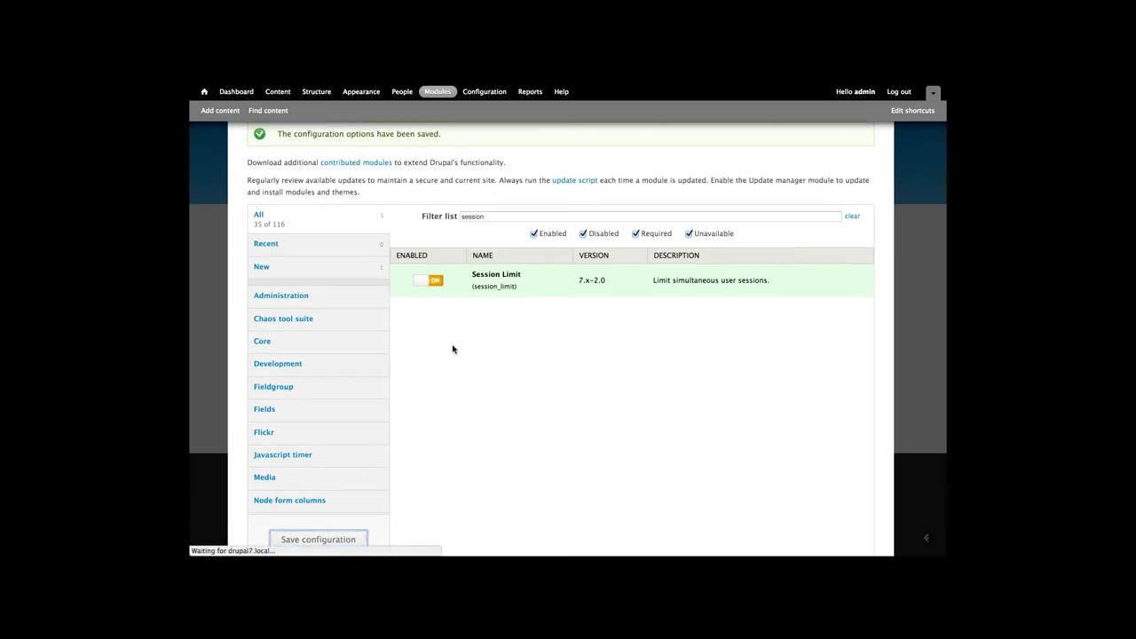
pyautogui.scroll(2, 453, 348)
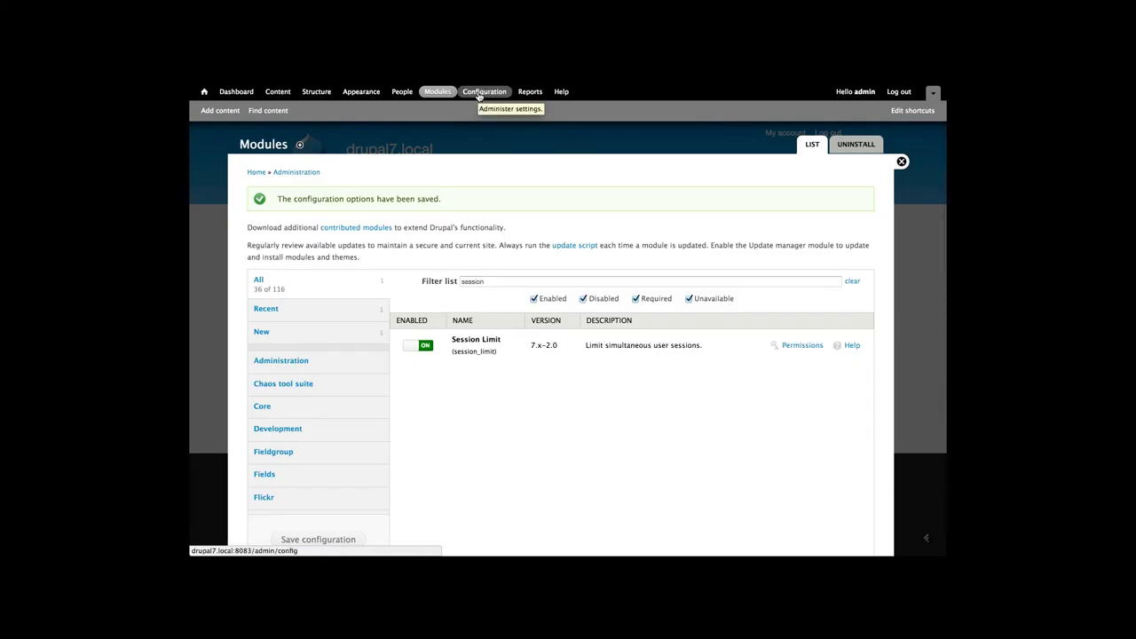
pyautogui.click(479, 94)
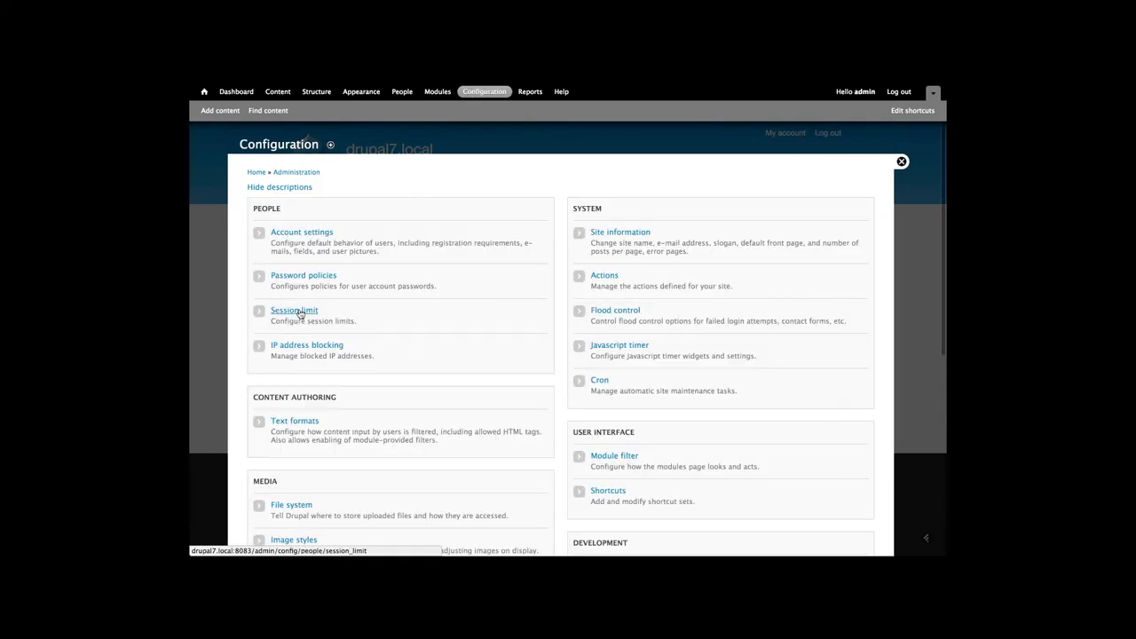
# Set Session limit's exceeded behaviour to 'Prevent new session.', save, and return to the front page
pyautogui.click(300, 313)
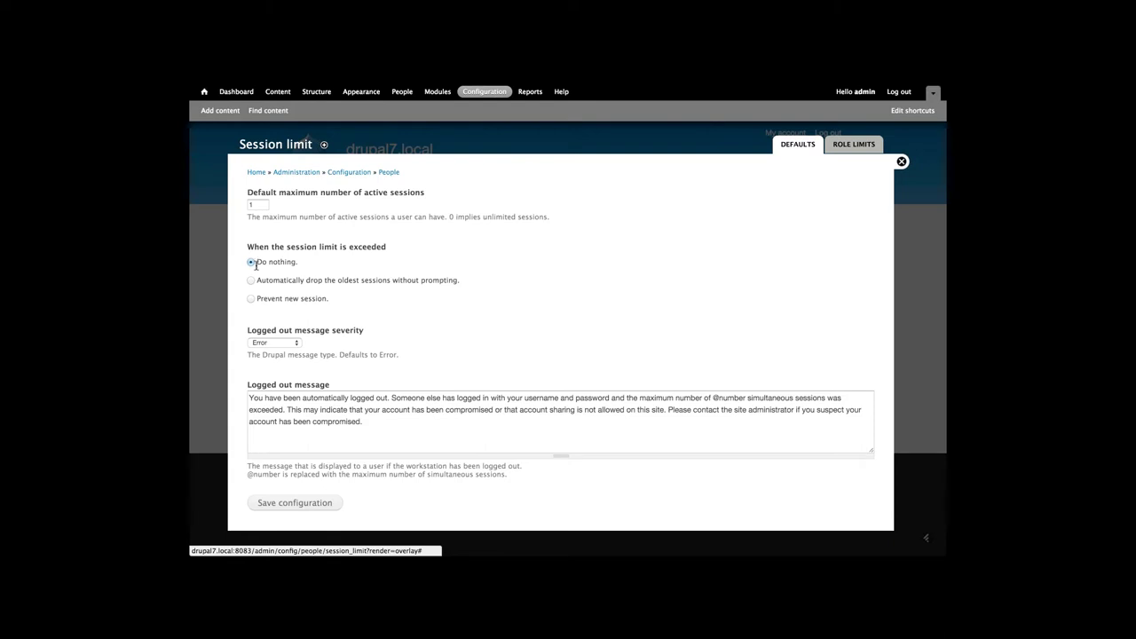
pyautogui.click(251, 280)
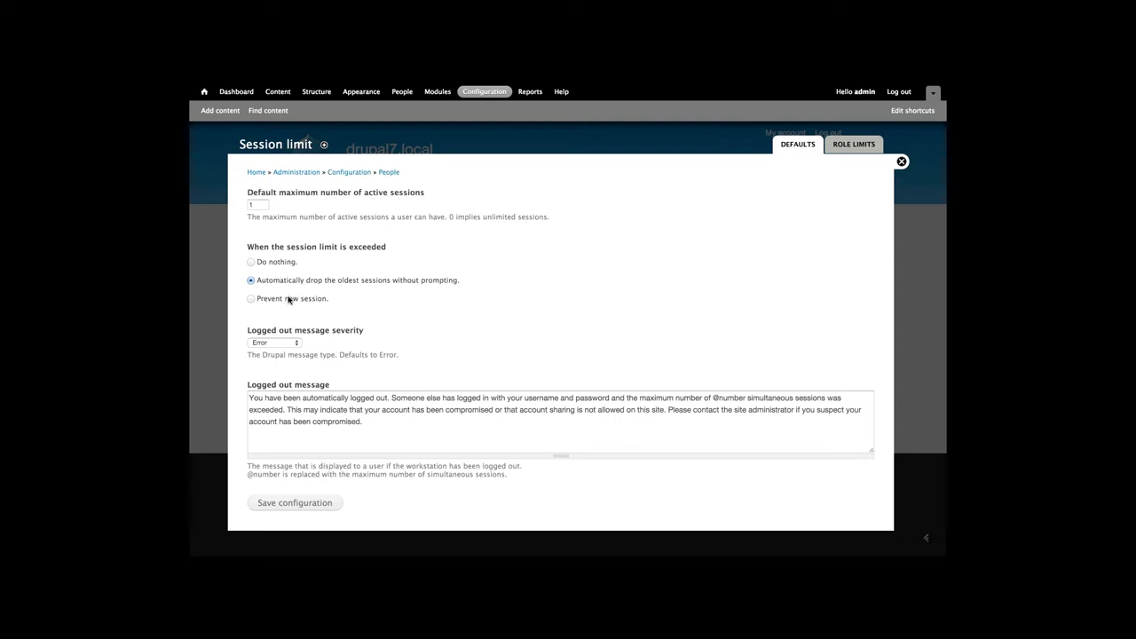
pyautogui.click(288, 300)
pyautogui.click(277, 502)
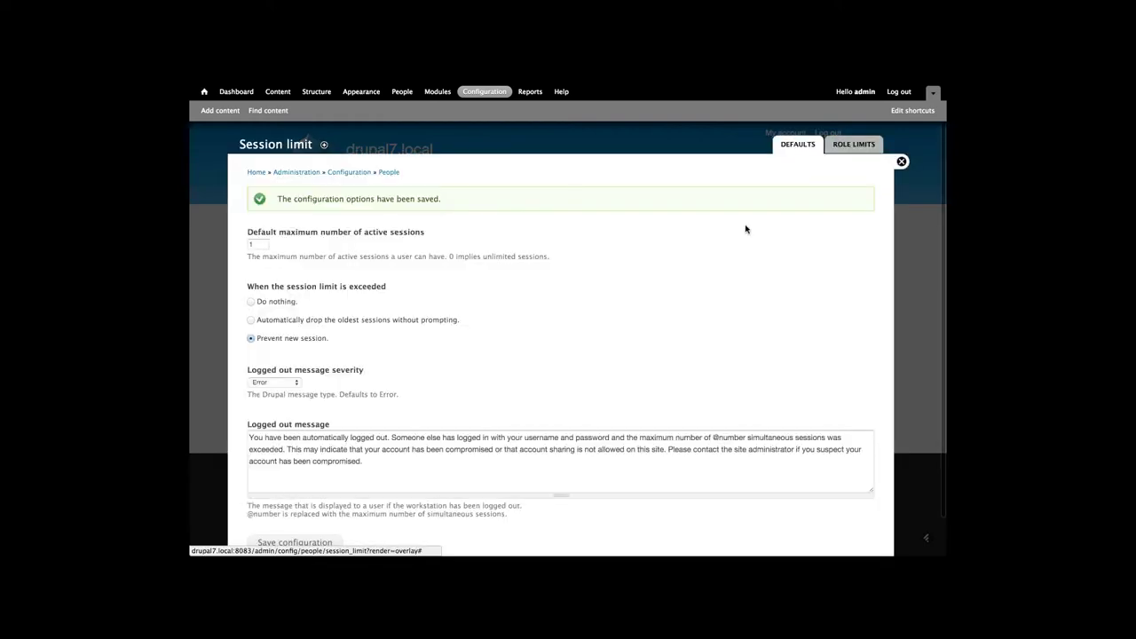
pyautogui.click(901, 162)
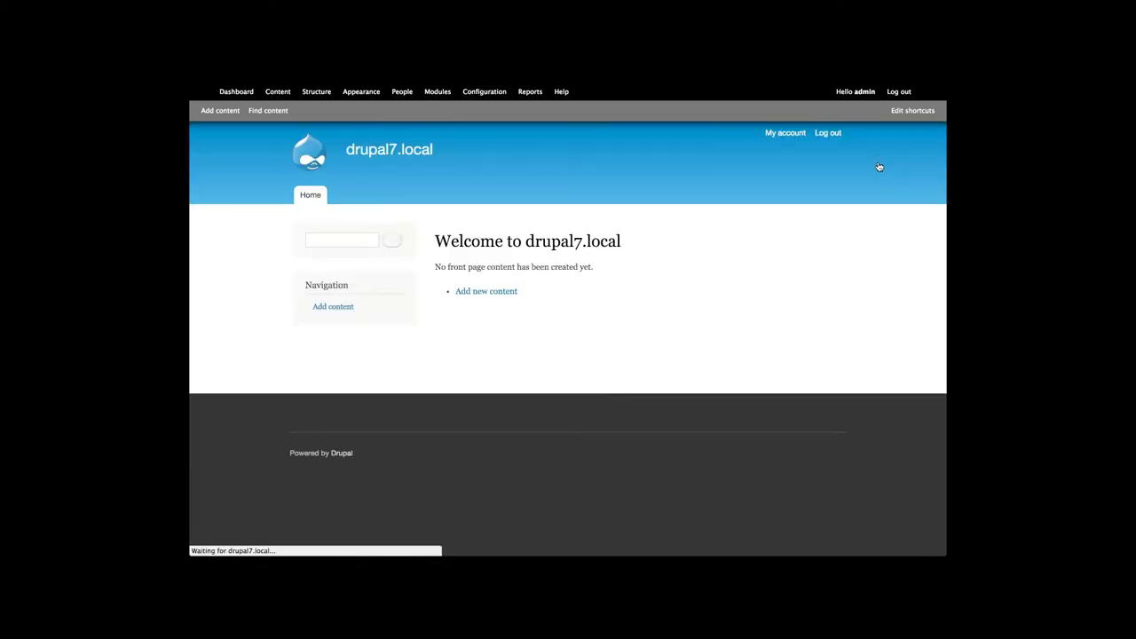
# Sign out the administrator and log in with the test account's username and password
pyautogui.click(828, 133)
pyautogui.click(342, 232)
pyautogui.write('test')
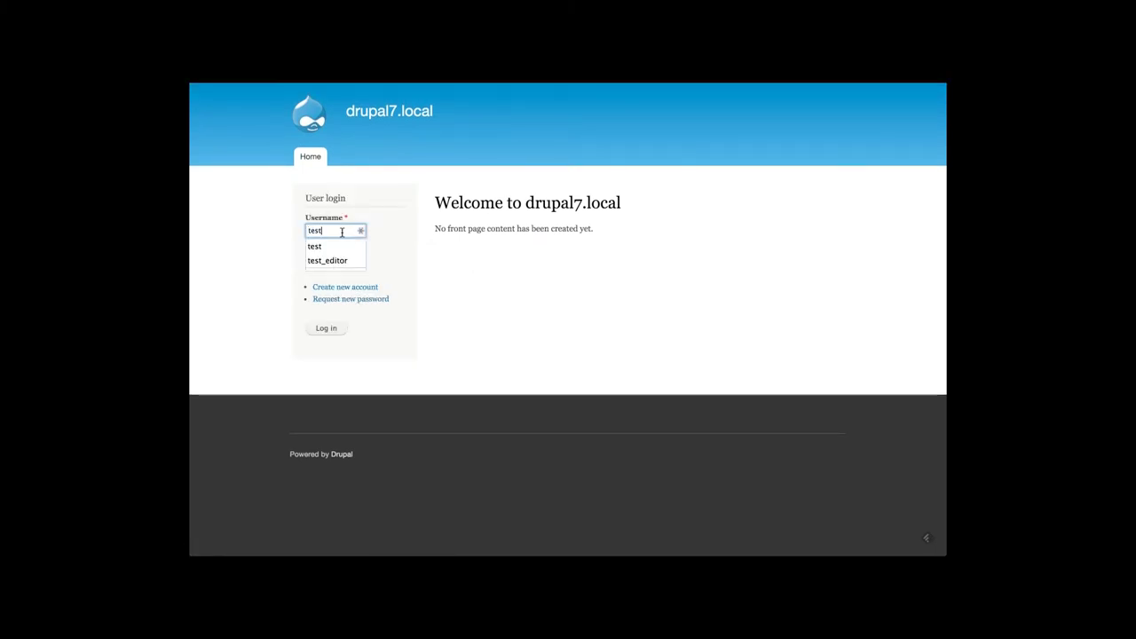
pyautogui.press('Tab')
pyautogui.write('test')
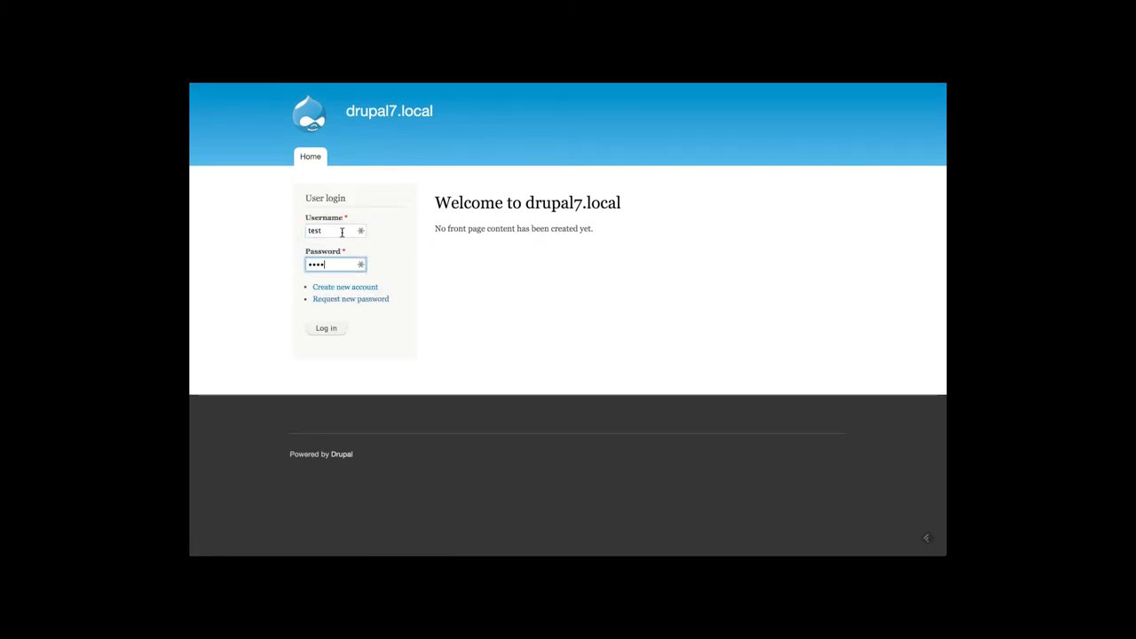
pyautogui.press('Return')
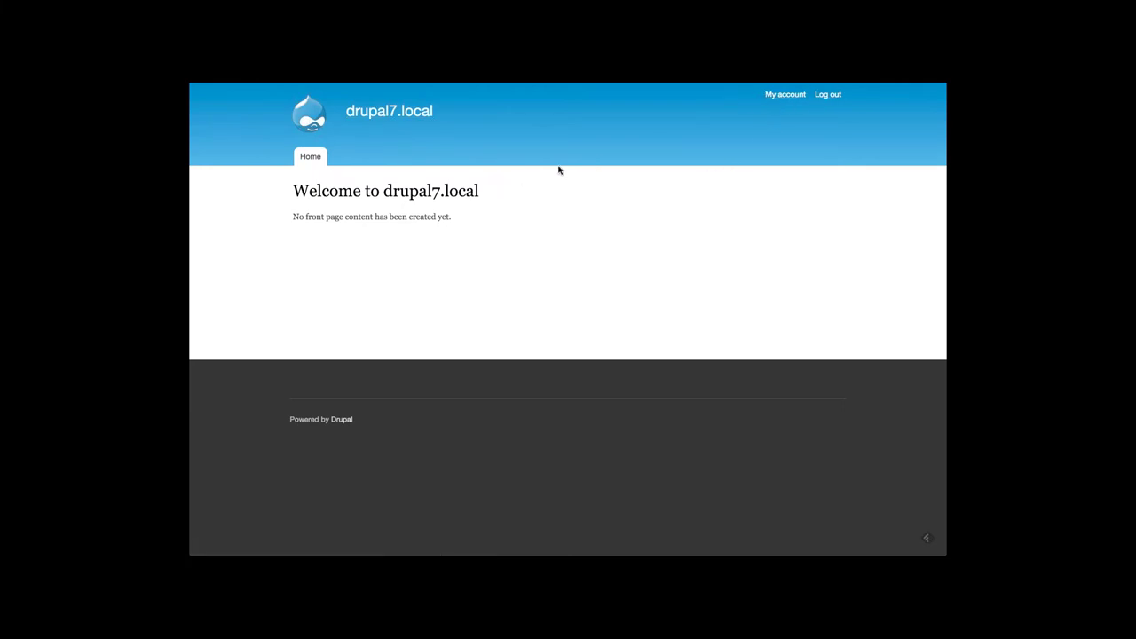
pyautogui.moveTo(600, 84)
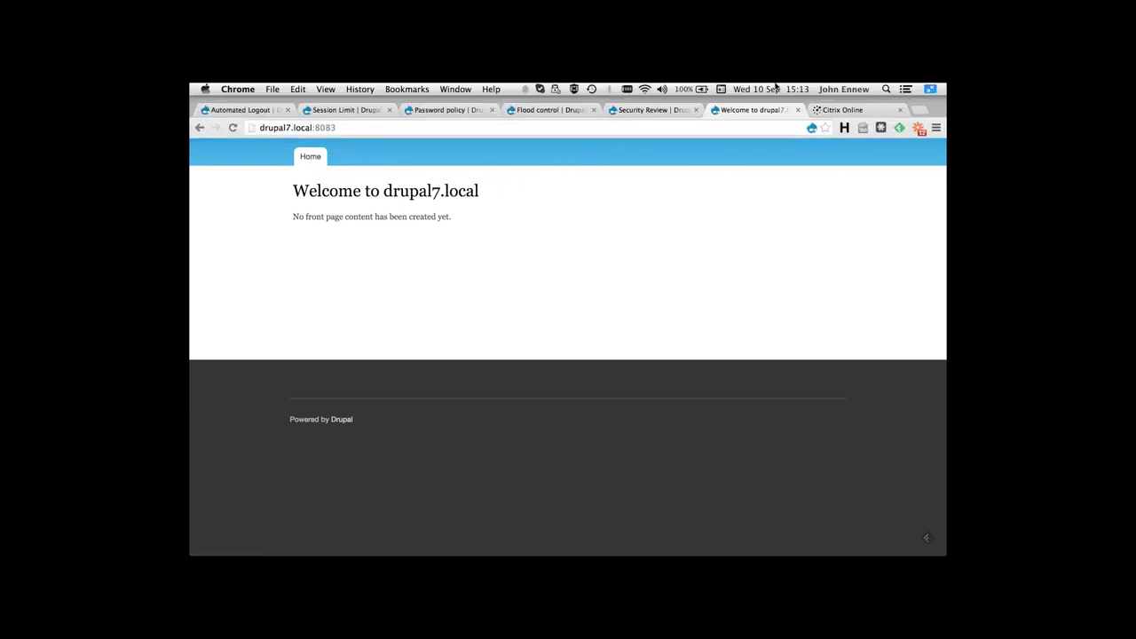
# Open a new Chrome incognito window and load the drupal7.local site
pyautogui.click(936, 128)
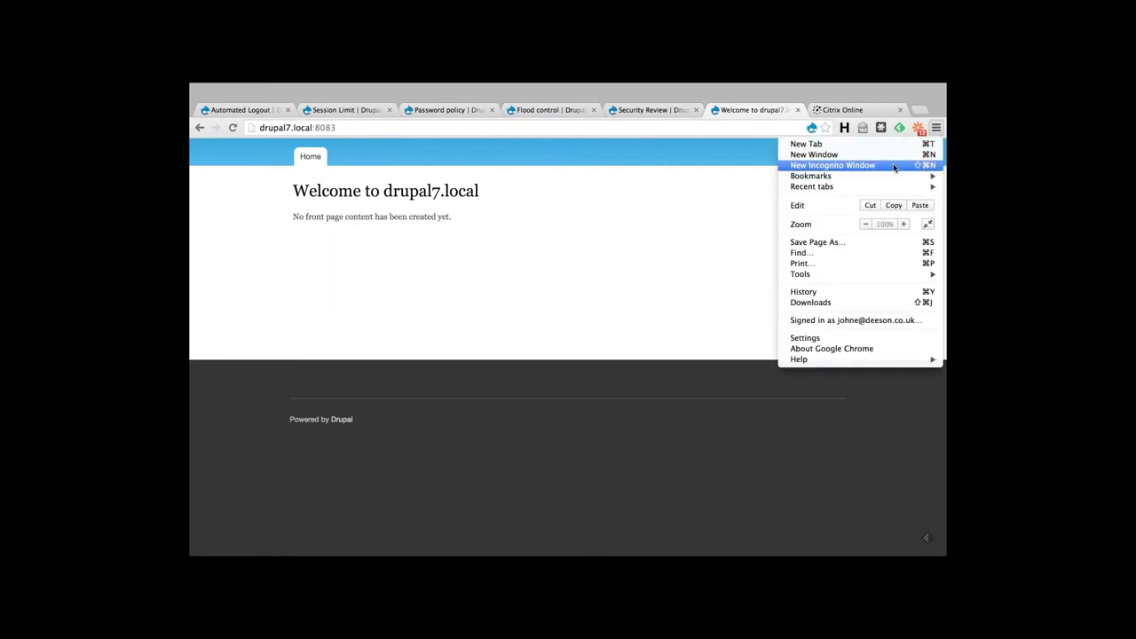
pyautogui.click(857, 167)
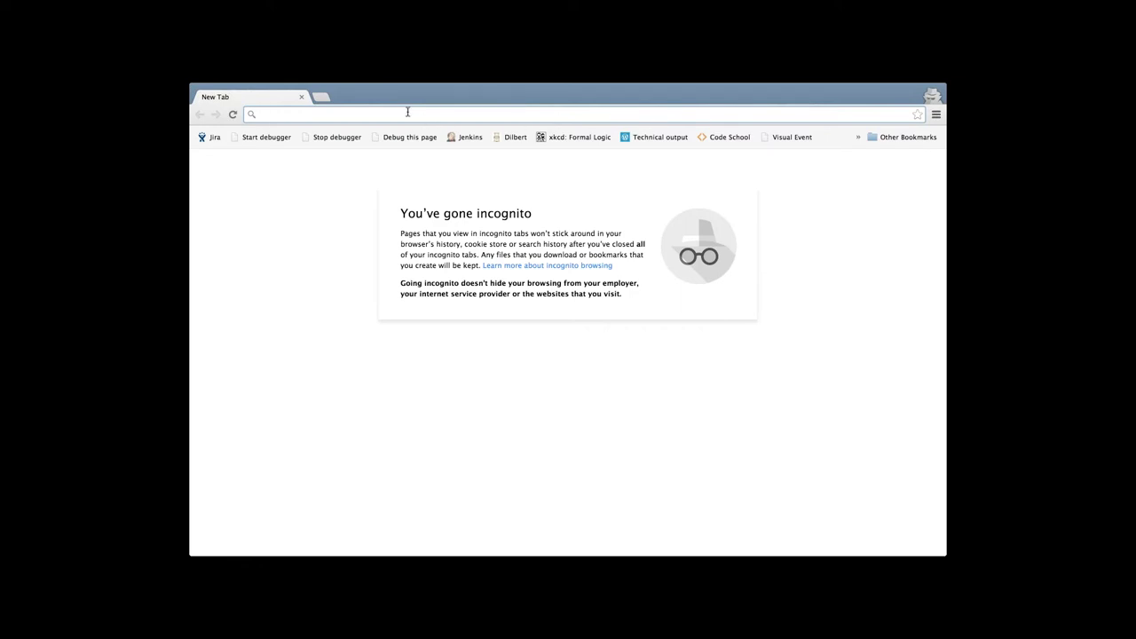
pyautogui.write('drupal.org/project/session_limit')
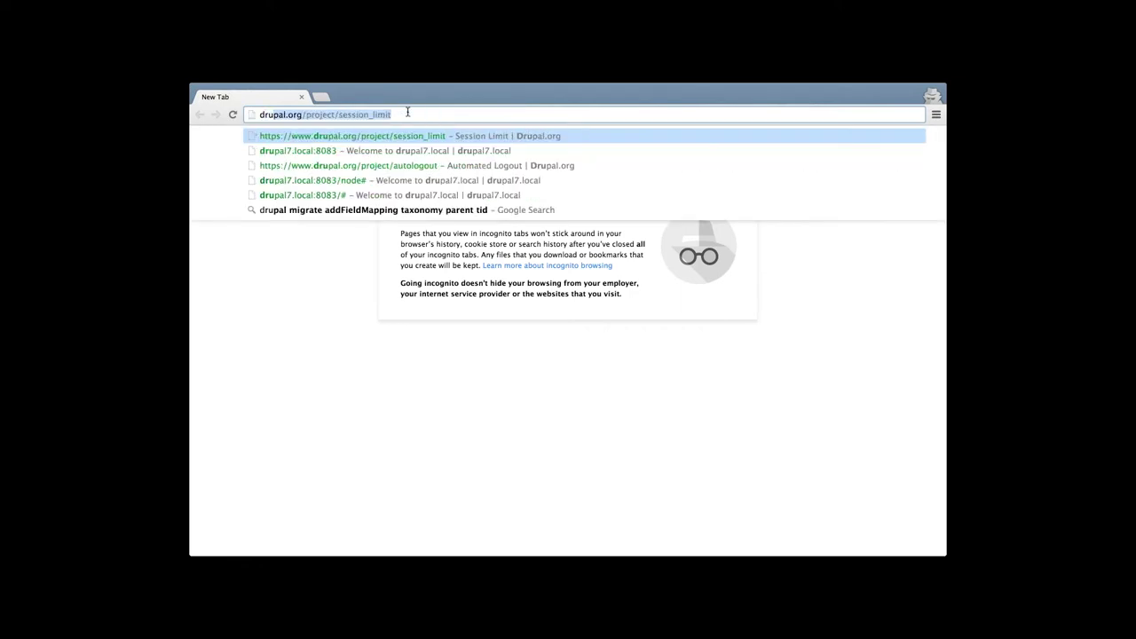
pyautogui.press('Down')
pyautogui.press('Return')
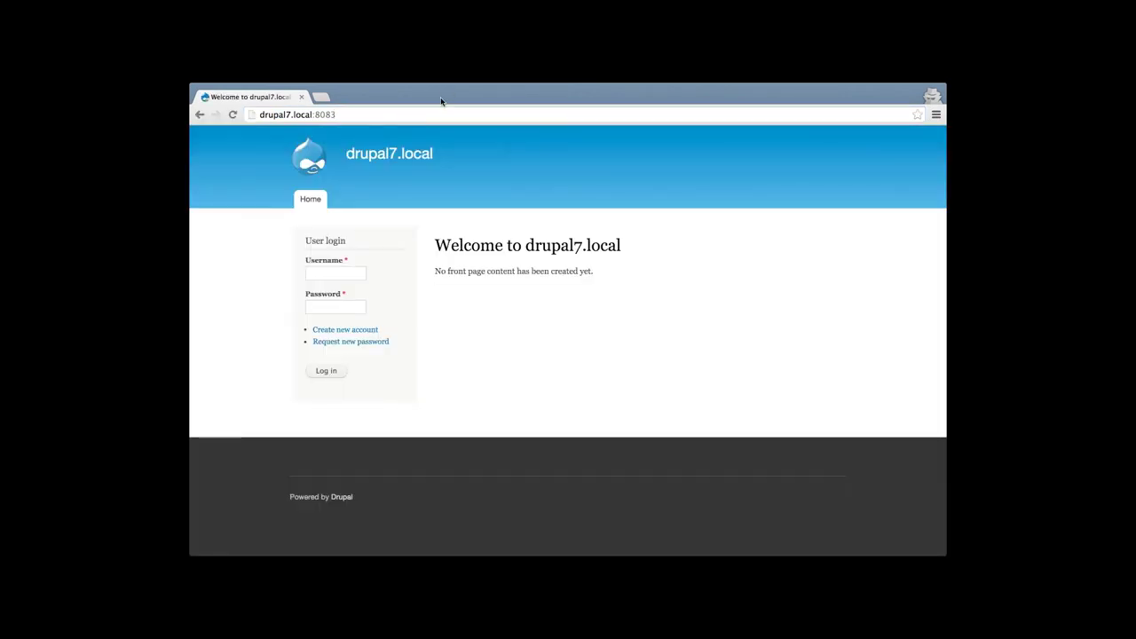
# Attempt a second test-user login, get the Session limit exceeded page, and return home
pyautogui.click(333, 271)
pyautogui.write('test')
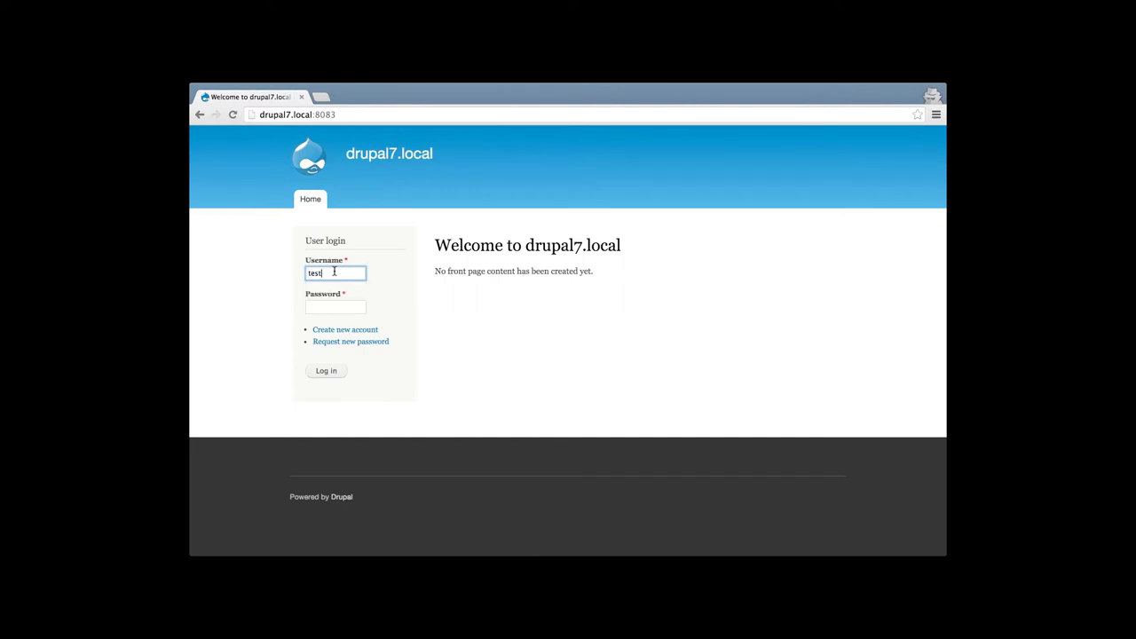
pyautogui.press('Tab')
pyautogui.write('test')
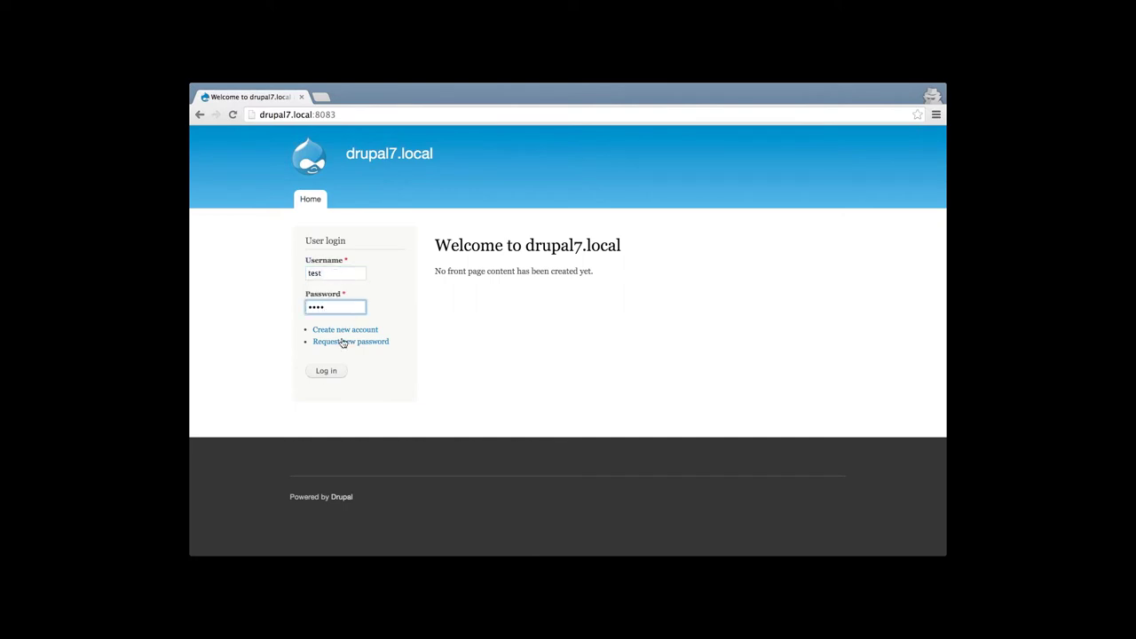
pyautogui.click(326, 371)
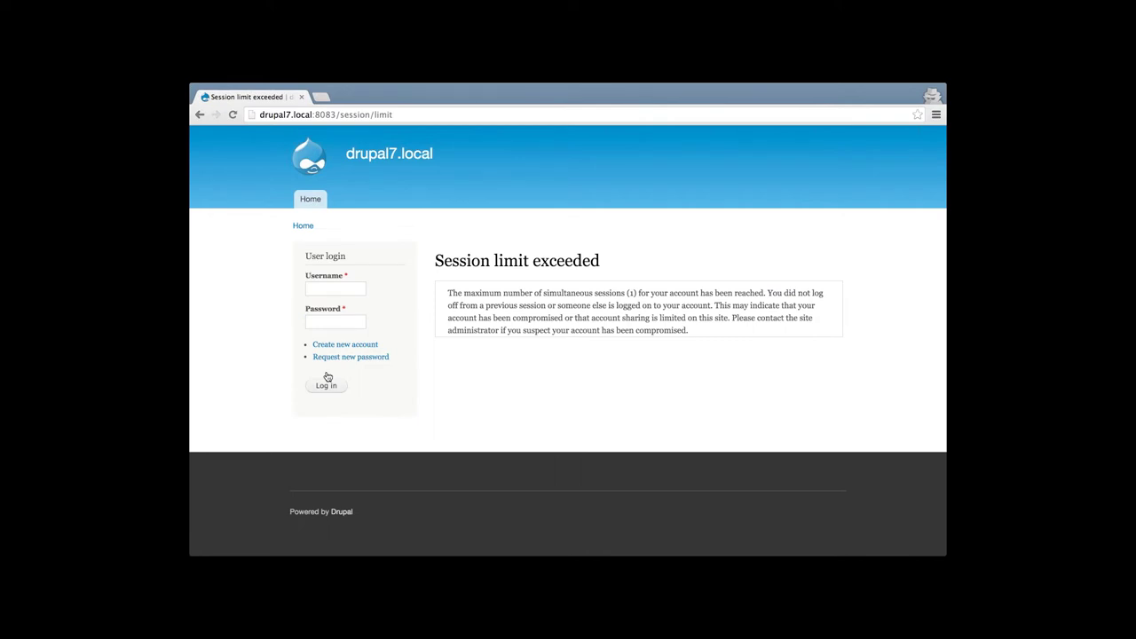
pyautogui.click(304, 226)
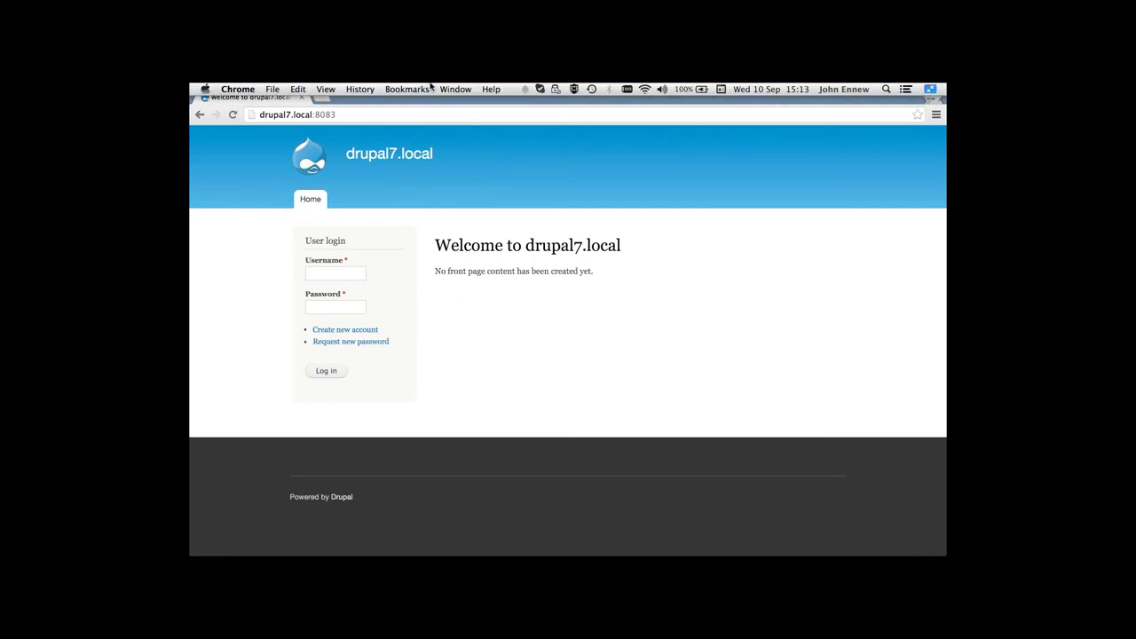
# Log the test user out in the first window, then switch back to the incognito window
pyautogui.click(455, 89)
pyautogui.click(466, 222)
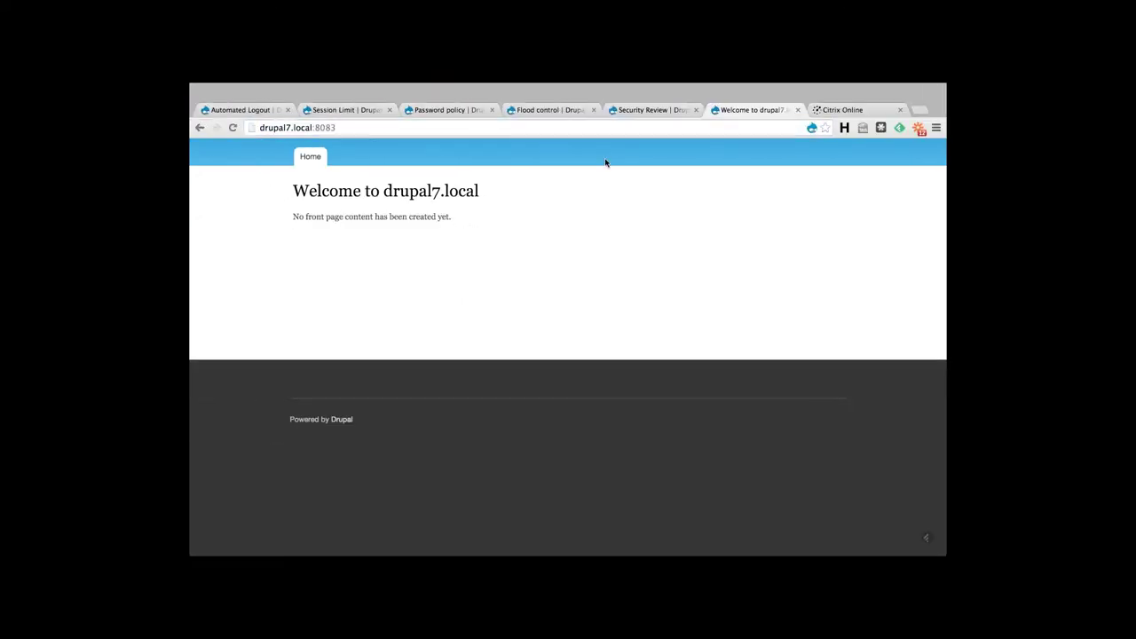
pyautogui.click(825, 95)
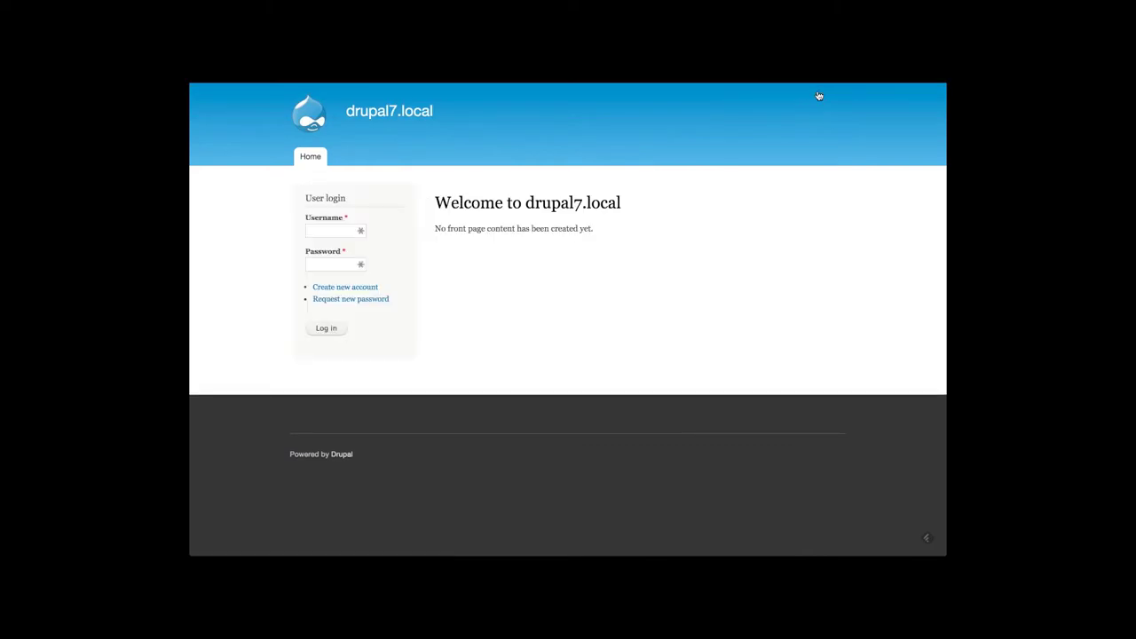
pyautogui.click(455, 89)
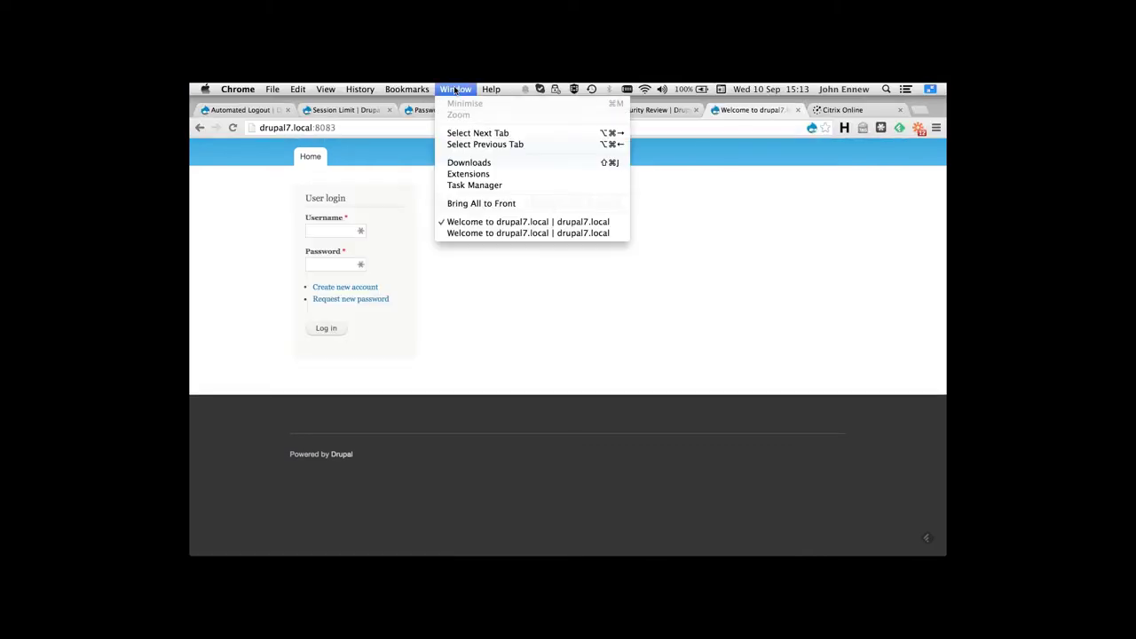
pyautogui.click(458, 233)
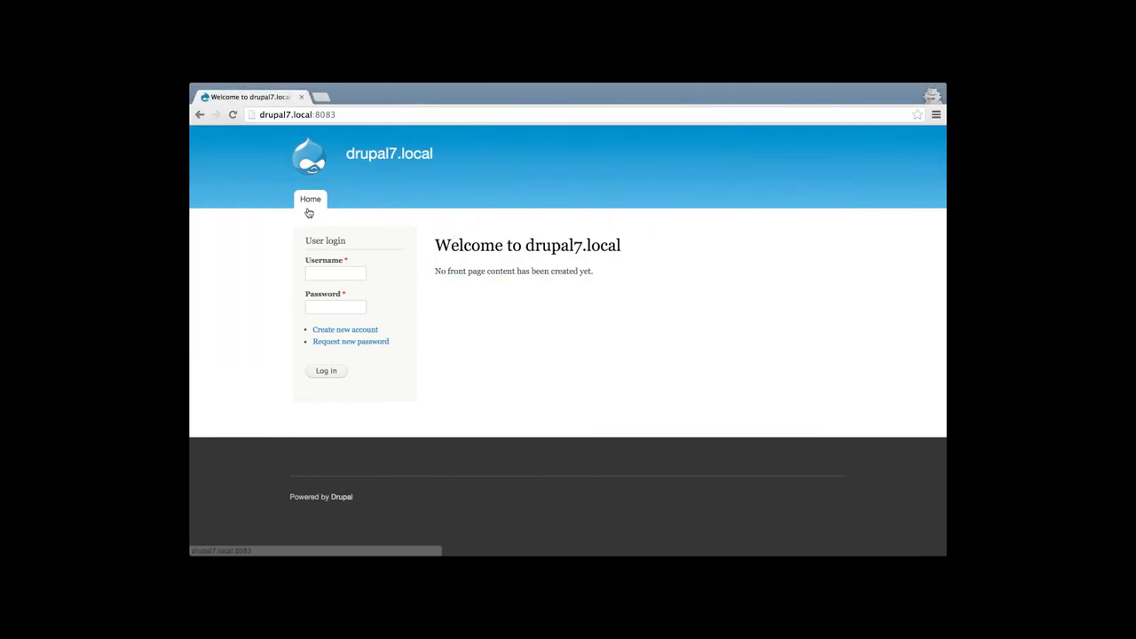
# Log in as the test user successfully, then log out again
pyautogui.click(341, 271)
pyautogui.write('test')
pyautogui.press('Tab')
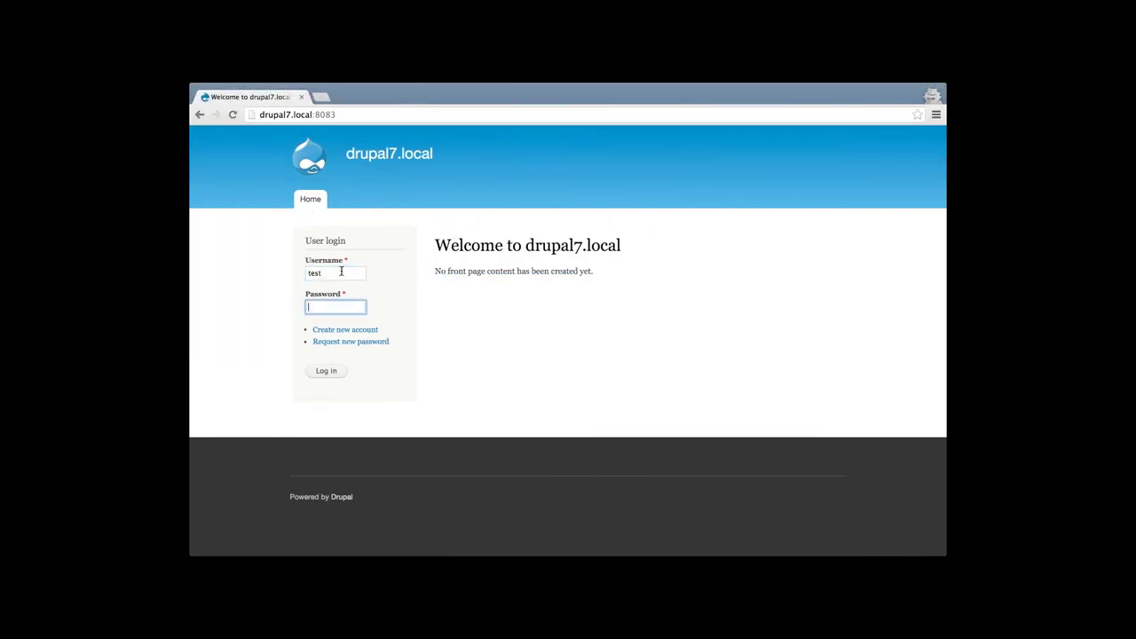
pyautogui.write('test')
pyautogui.click(346, 370)
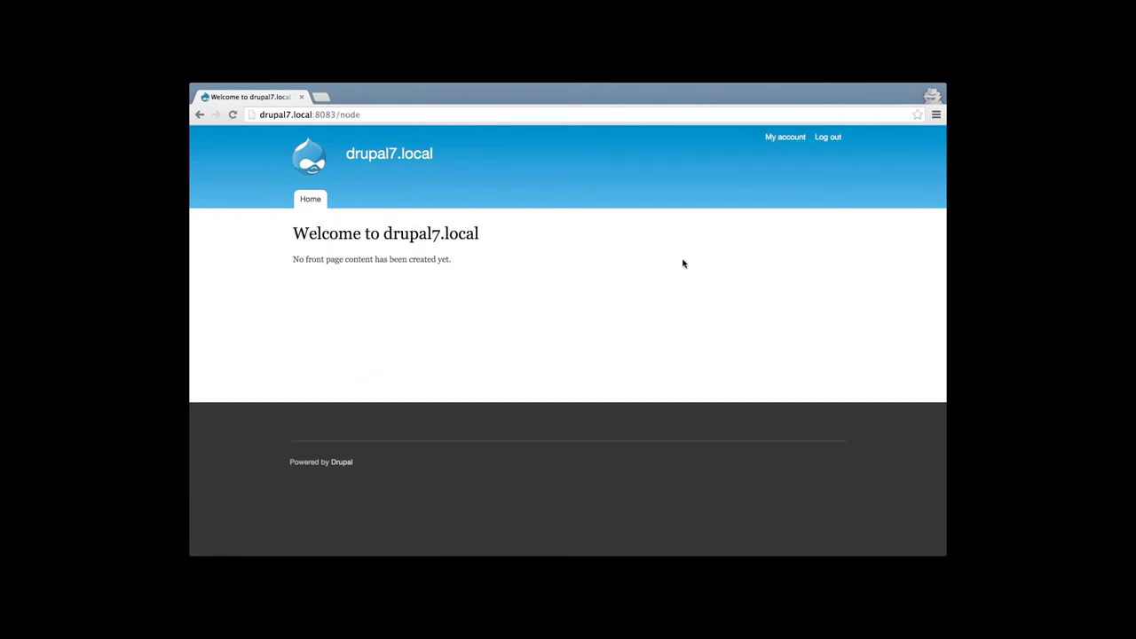
pyautogui.click(827, 136)
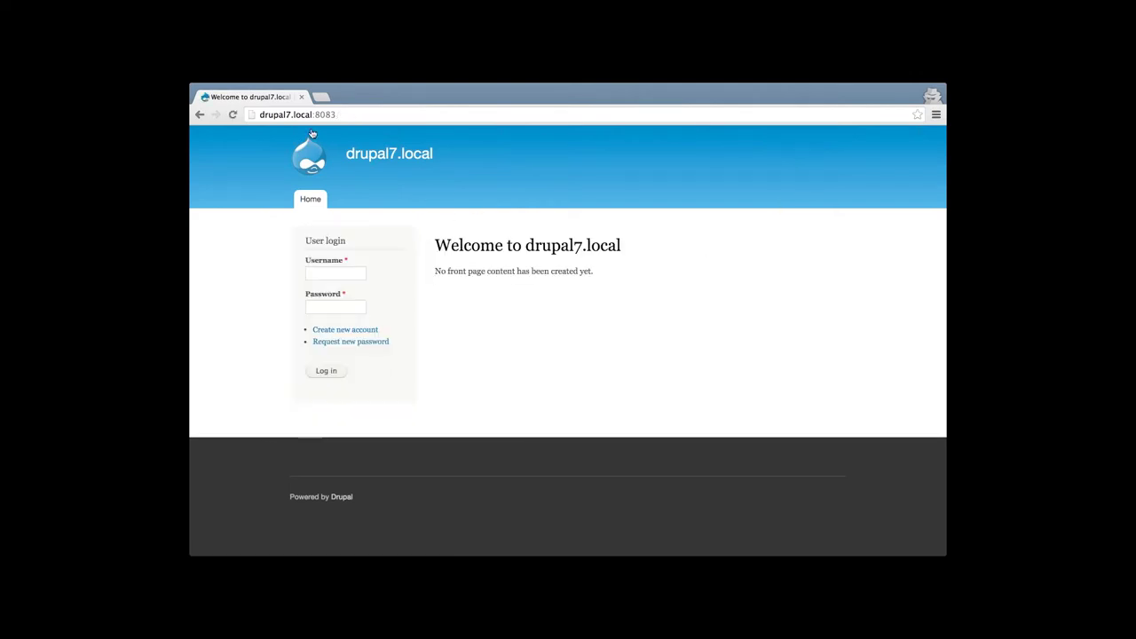
pyautogui.press('super+shift+f')
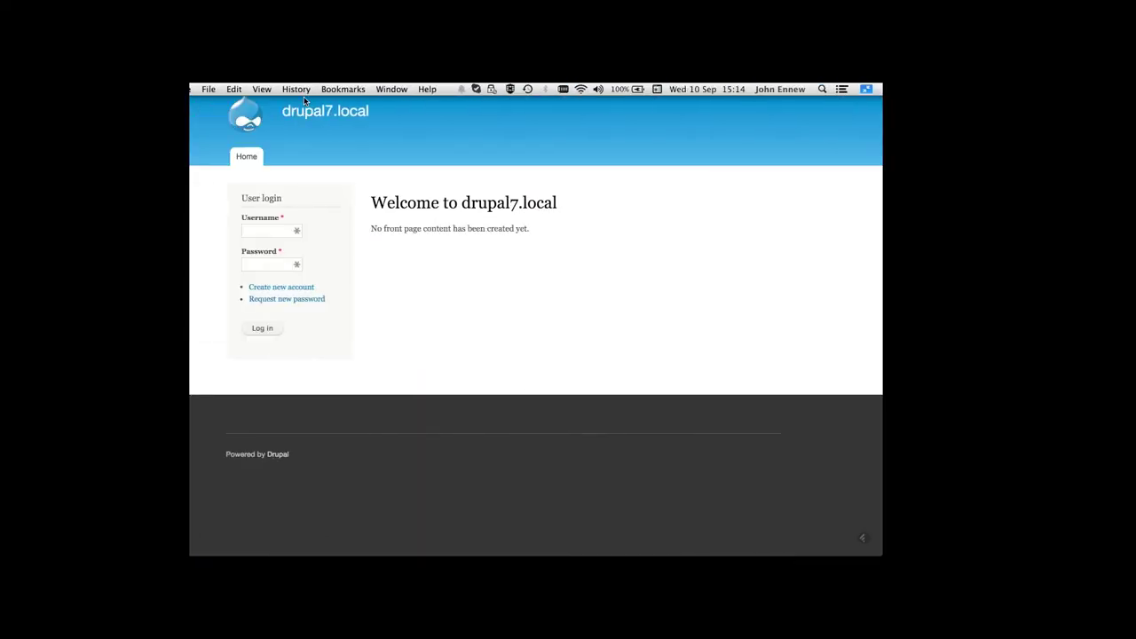
pyautogui.moveTo(413, 86)
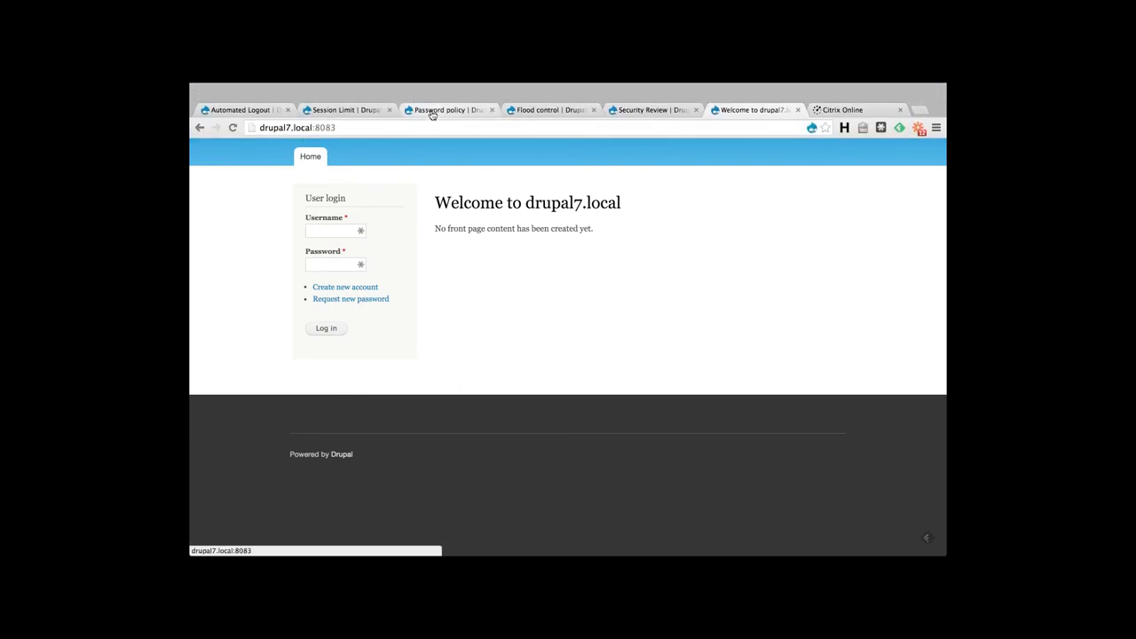
pyautogui.click(431, 113)
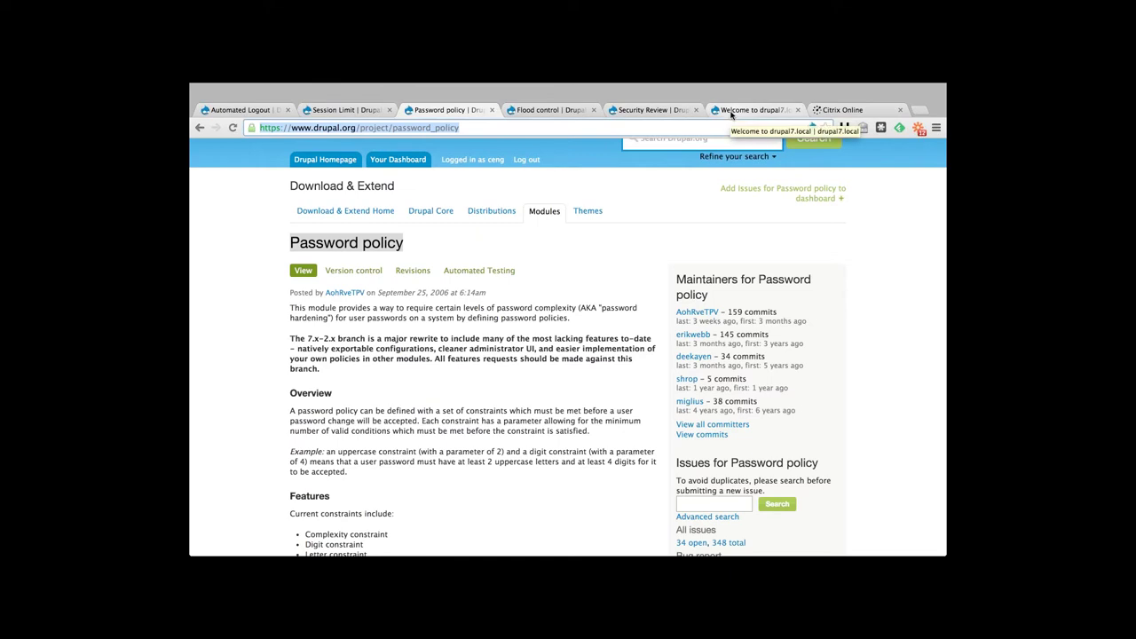
pyautogui.click(730, 113)
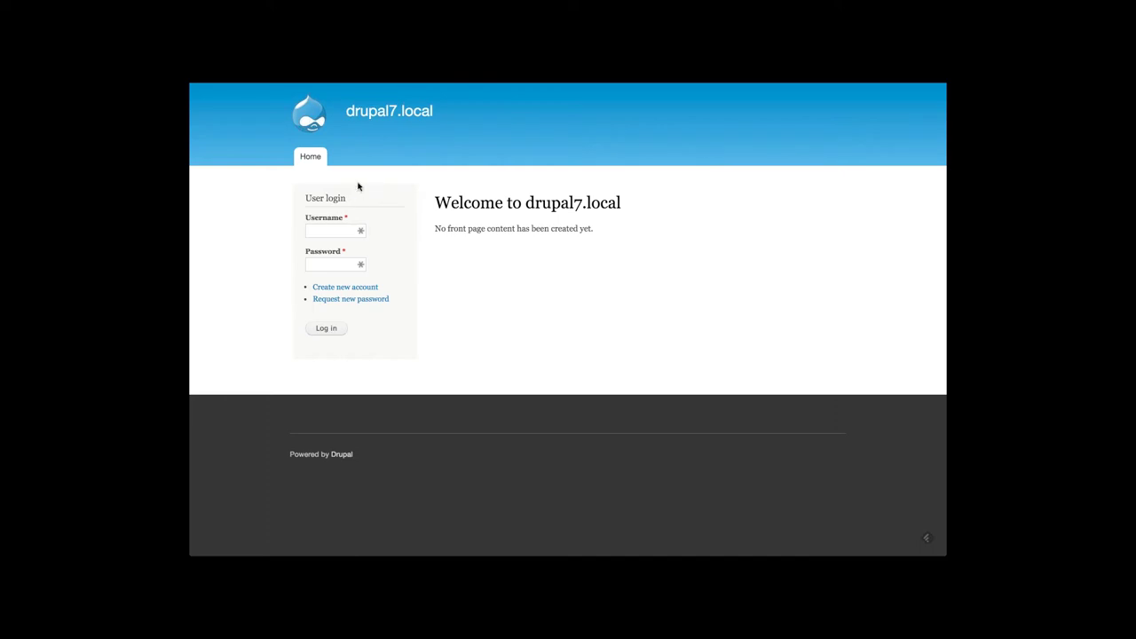
pyautogui.click(323, 229)
# Log in to drupal7.local as the admin user
pyautogui.write('admin')
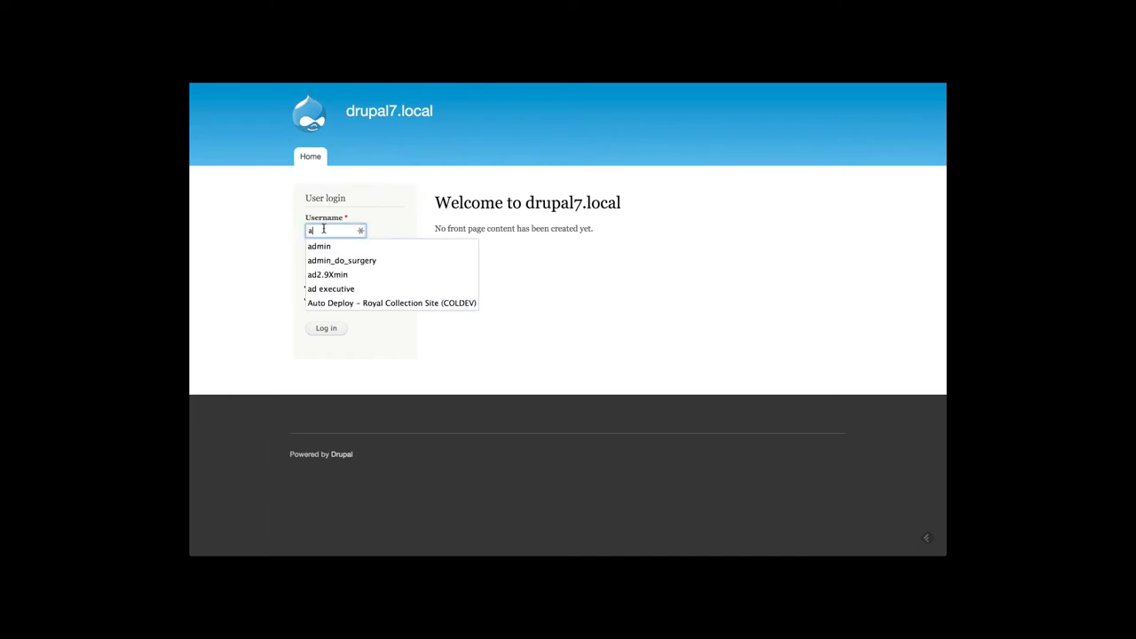
pyautogui.press('Tab')
pyautogui.write('admin')
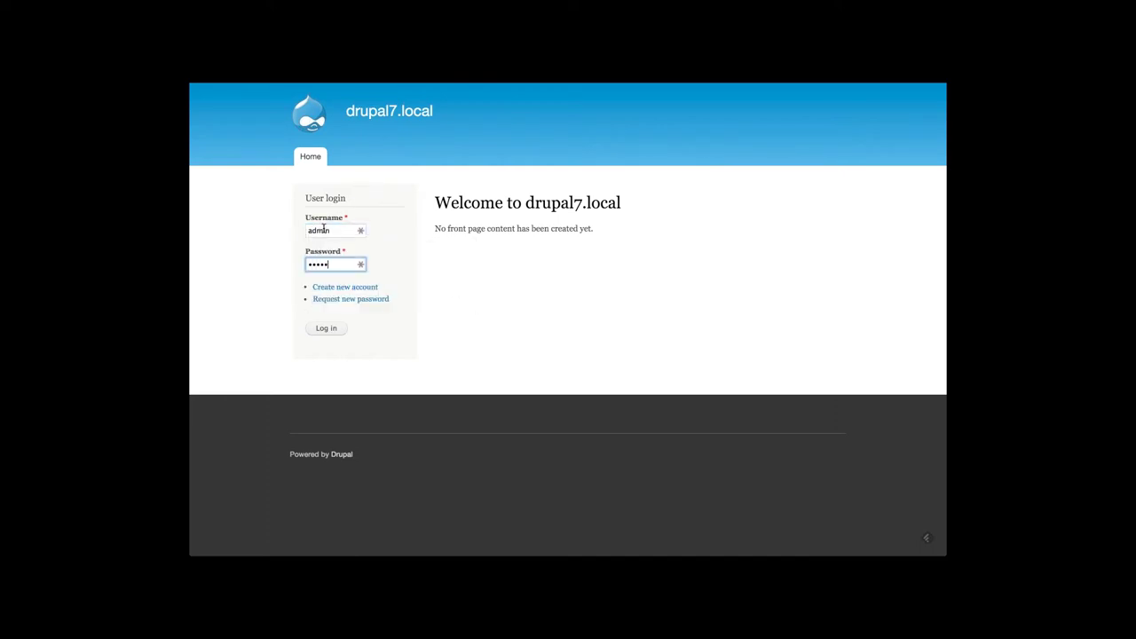
pyautogui.press('Return')
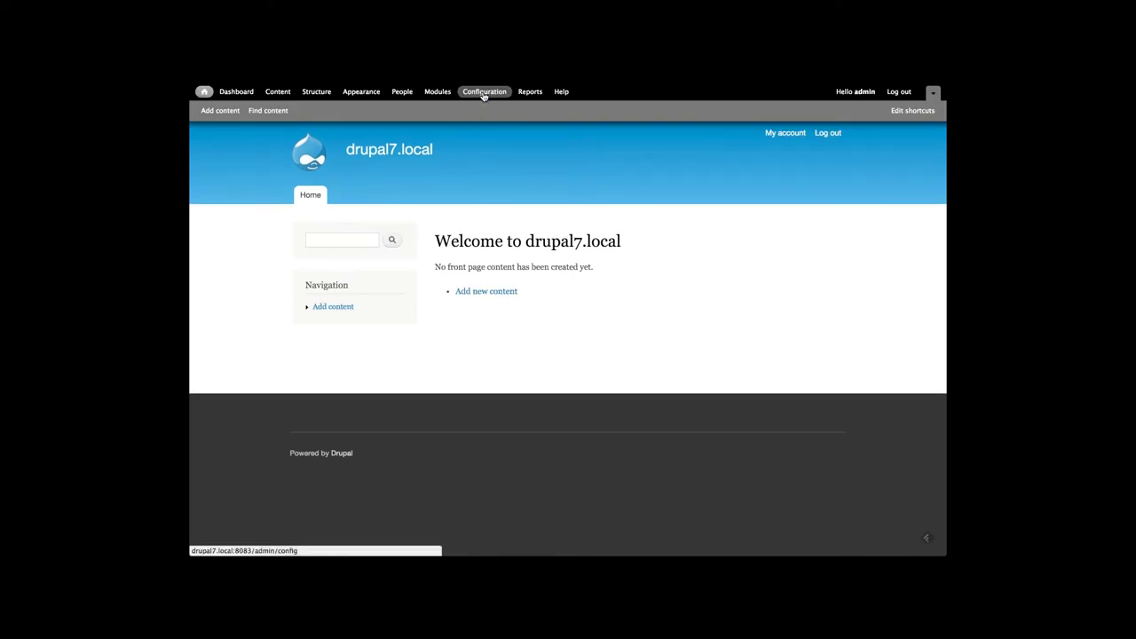
# Open Configuration > Password policies, review its settings, and view the empty policy list
pyautogui.click(484, 92)
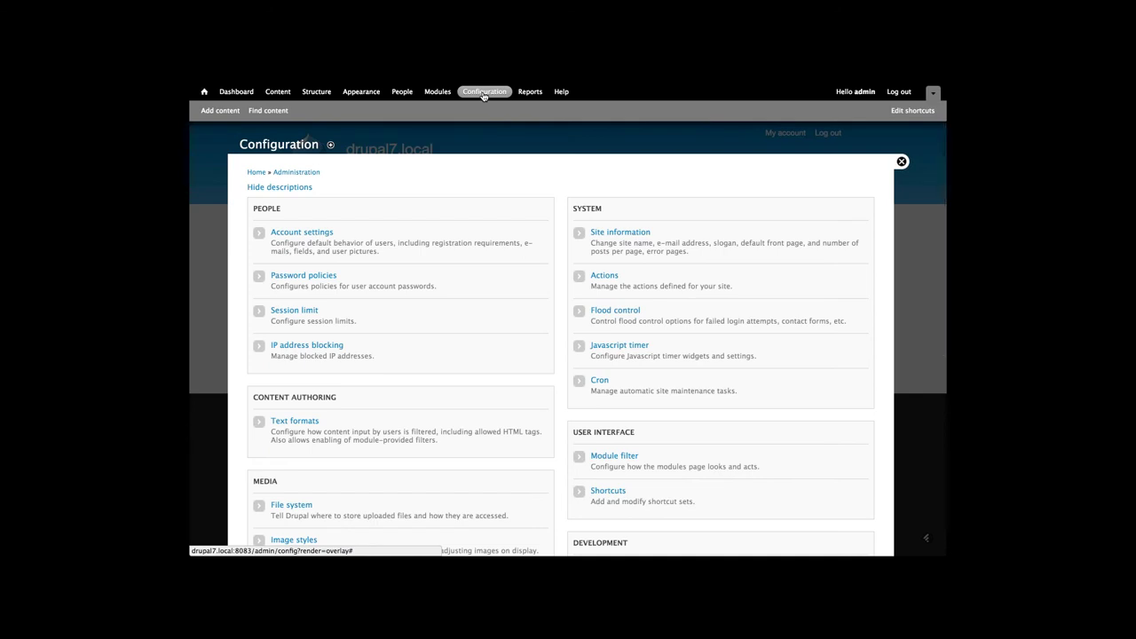
pyautogui.click(316, 278)
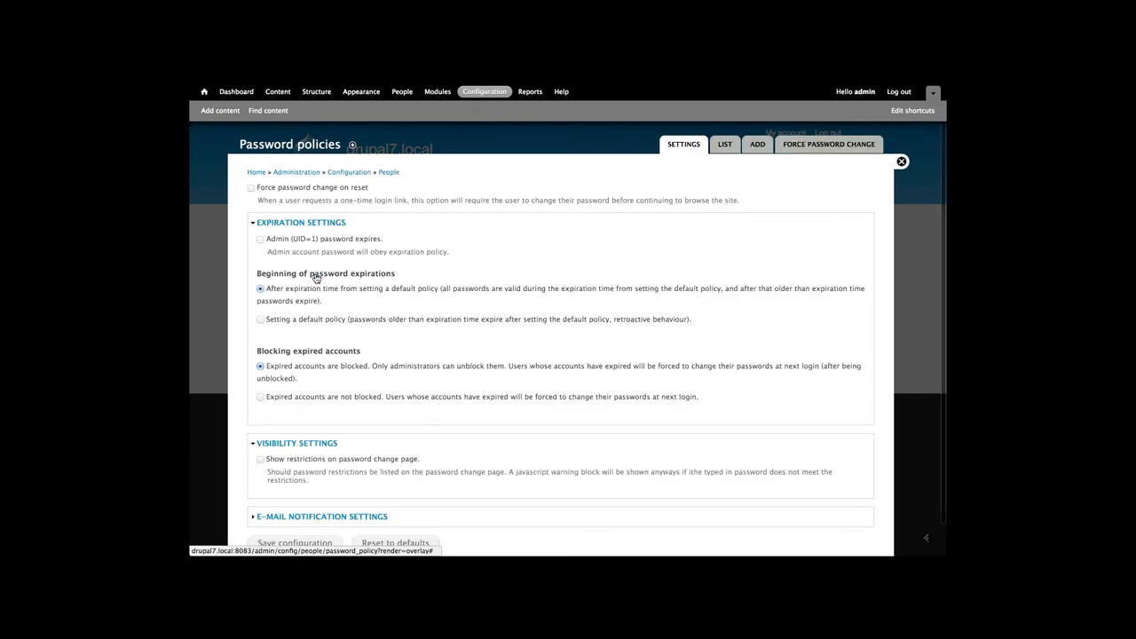
pyautogui.scroll(-1, 432, 262)
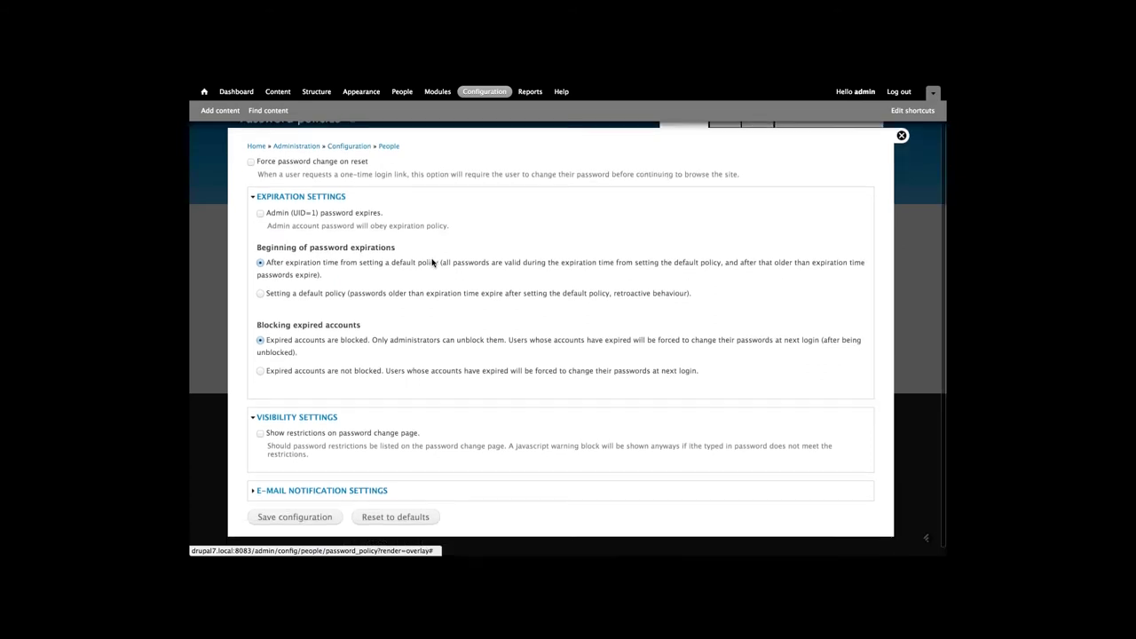
pyautogui.scroll(1, 432, 261)
pyautogui.scroll(-1, 432, 262)
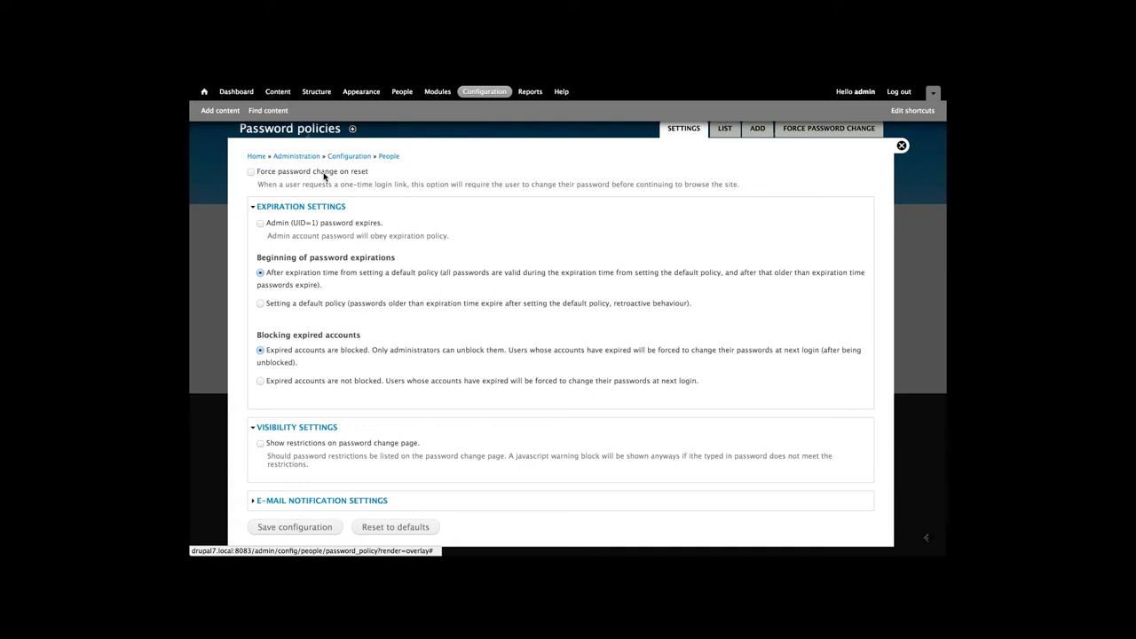
pyautogui.click(718, 130)
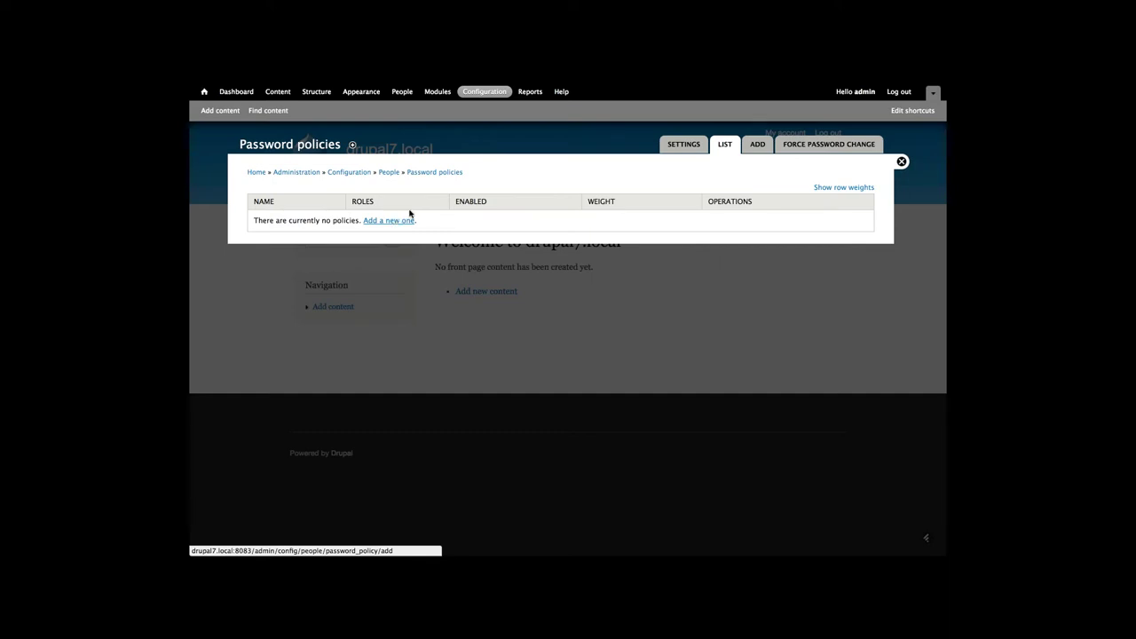
pyautogui.click(724, 148)
# Add a password policy named 'policy' with description 'the standard policy'
pyautogui.click(389, 222)
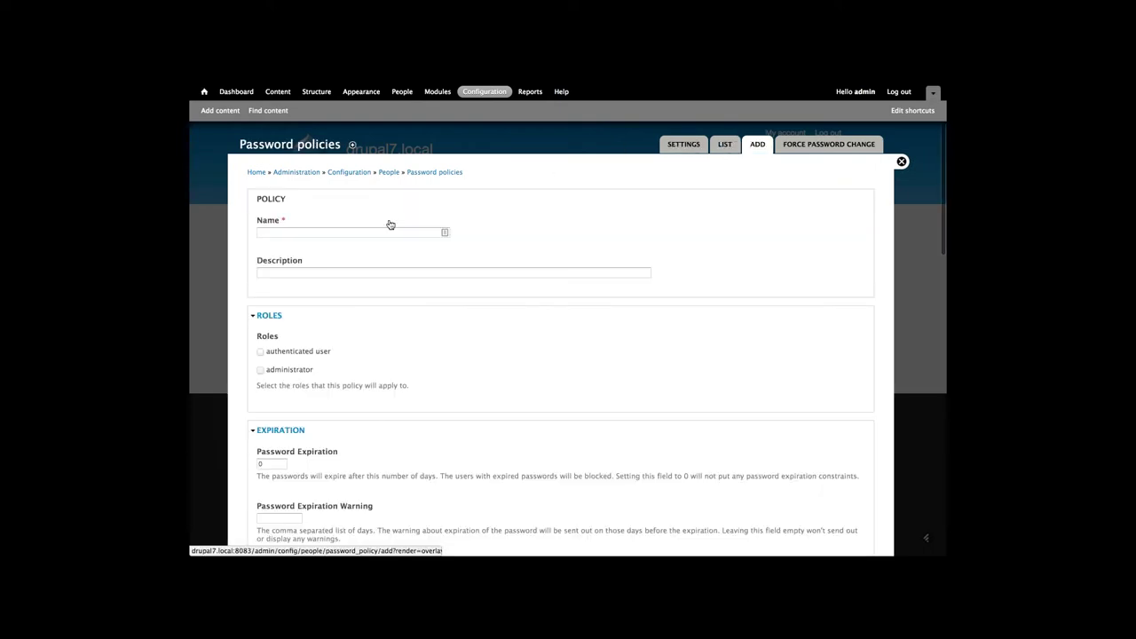
pyautogui.click(363, 232)
pyautogui.write('po')
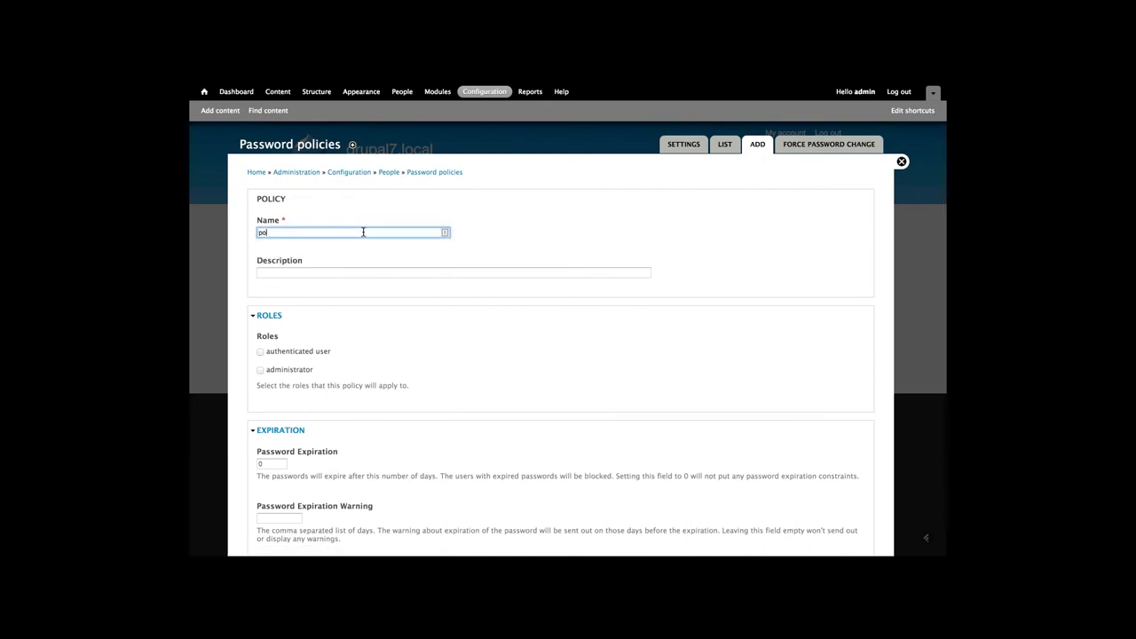
pyautogui.write('licy')
pyautogui.press('Tab')
pyautogui.write('t')
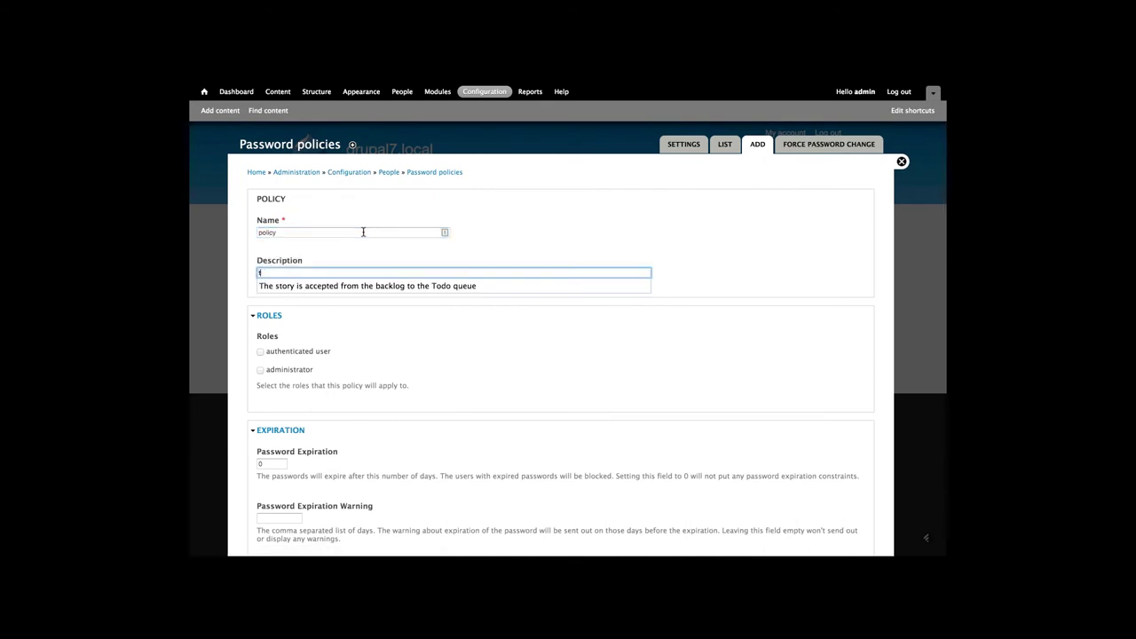
pyautogui.write('he standrd')
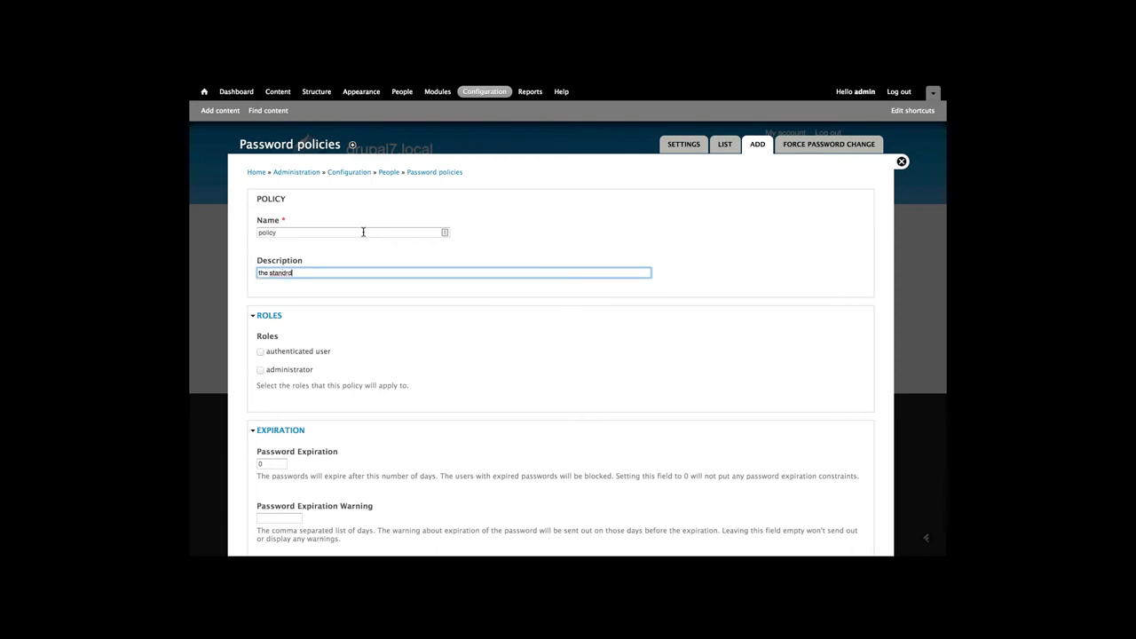
pyautogui.press('BackSpace')
pyautogui.press('BackSpace')
pyautogui.press('BackSpace')
pyautogui.write('ard policy')
# Apply the new policy to the 'authenticated user' role
pyautogui.scroll(-1, 317, 337)
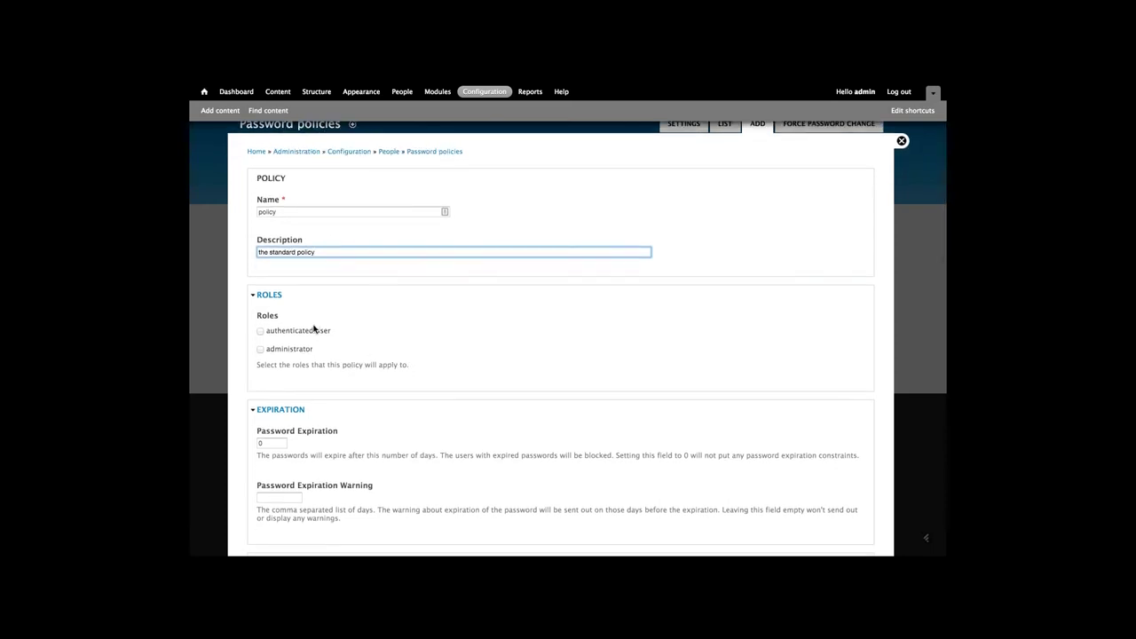
pyautogui.scroll(-1, 313, 326)
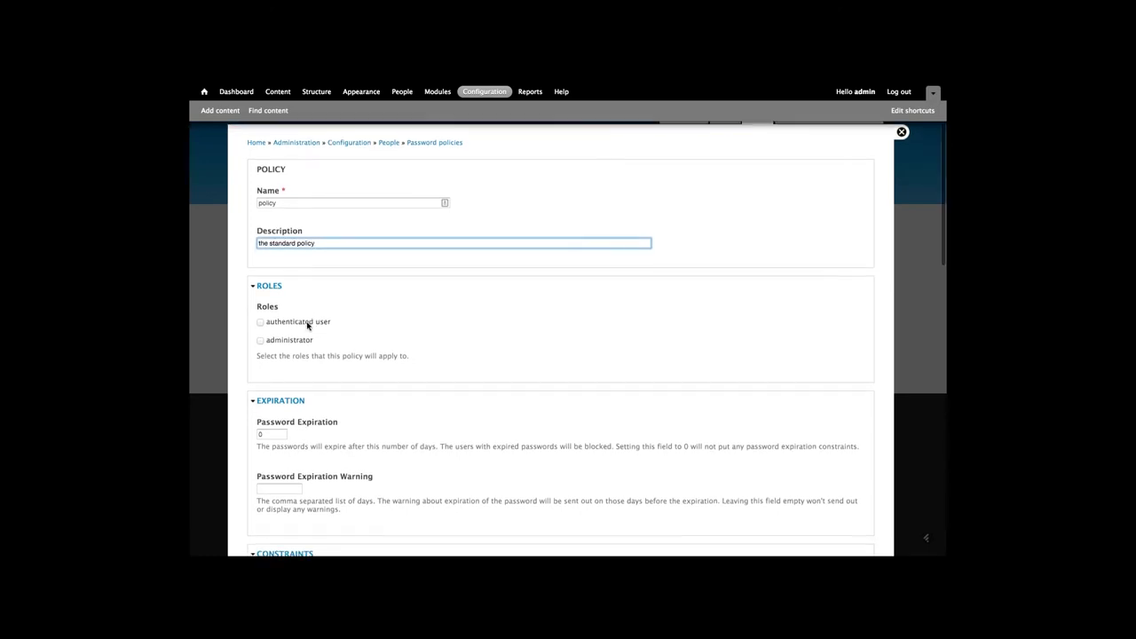
pyautogui.click(307, 324)
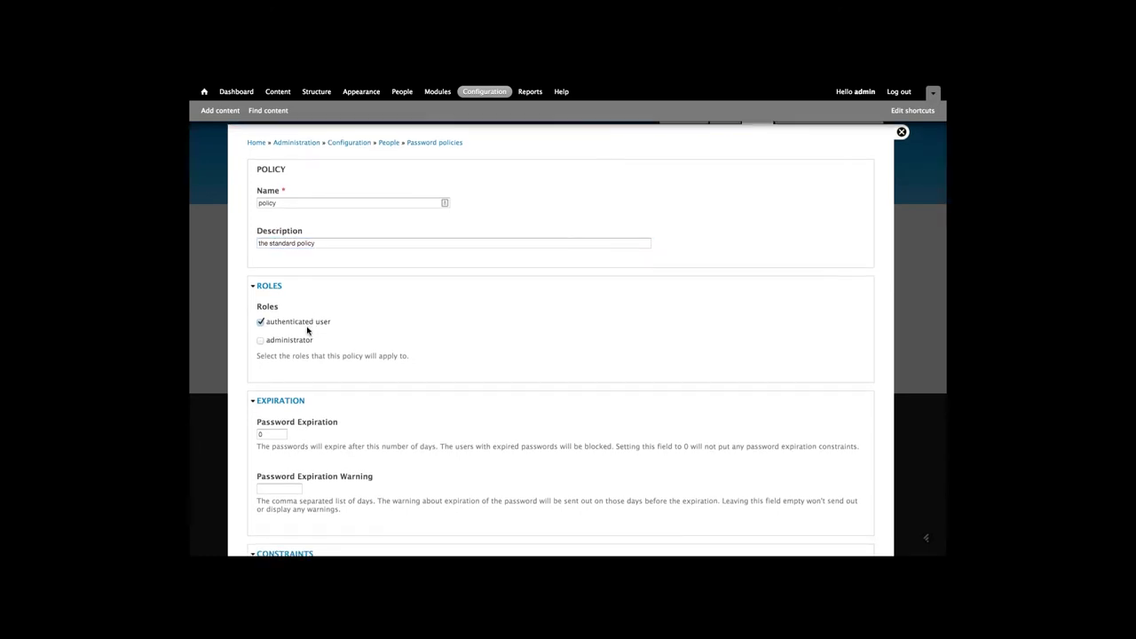
pyautogui.scroll(-4, 307, 330)
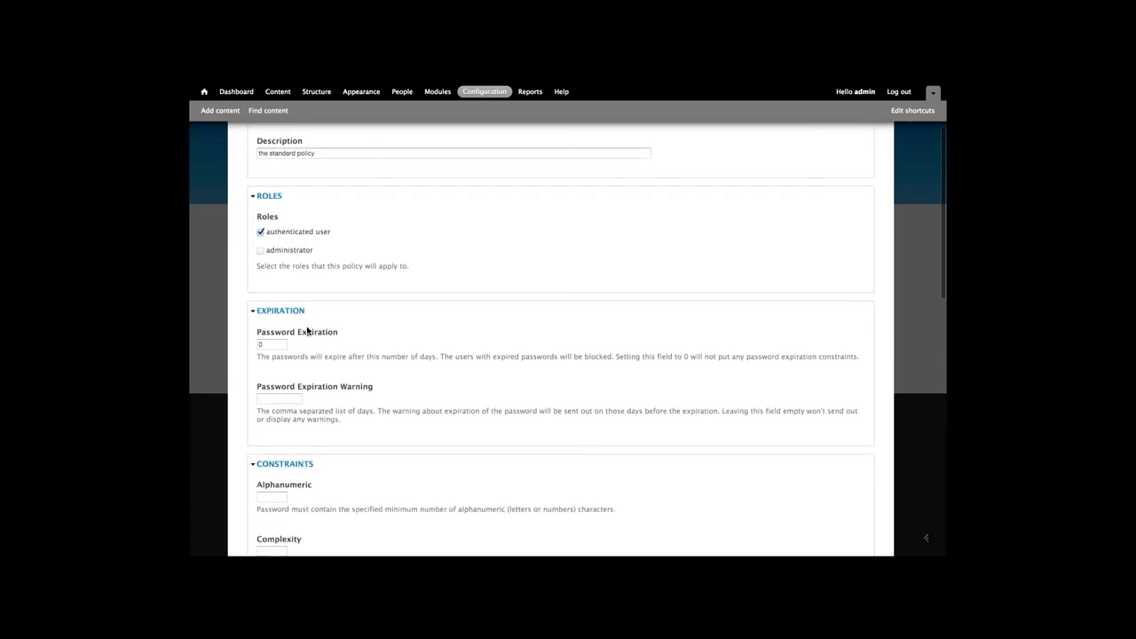
pyautogui.scroll(-2, 307, 331)
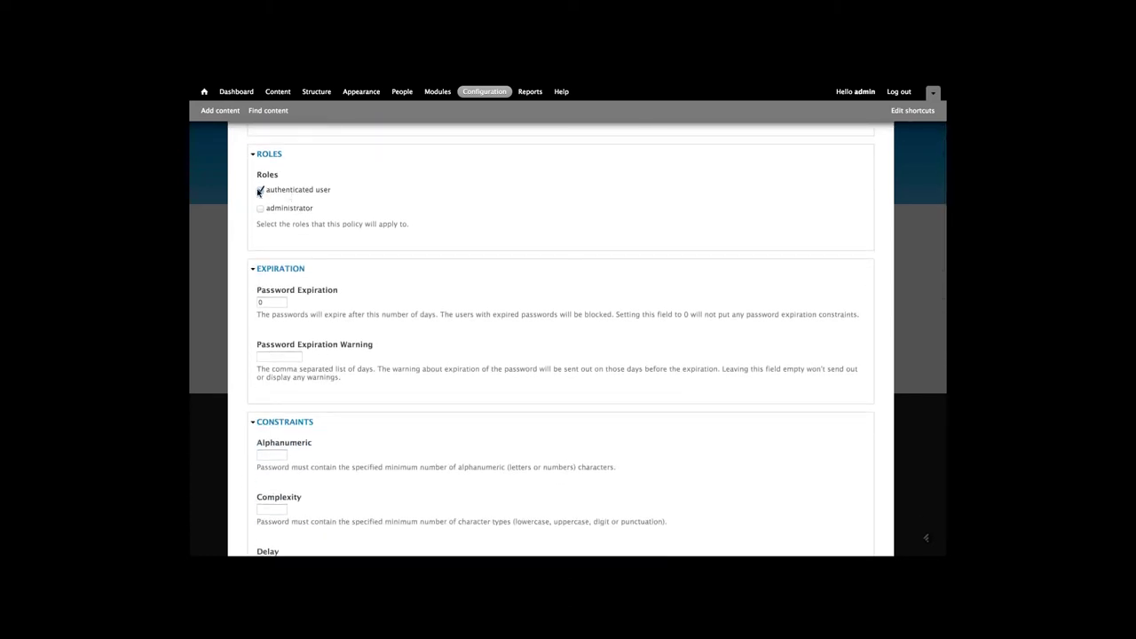
pyautogui.scroll(-1, 289, 220)
# Set Password Expiration to 90 days and the expiration warning to 10 days
pyautogui.scroll(-2, 289, 220)
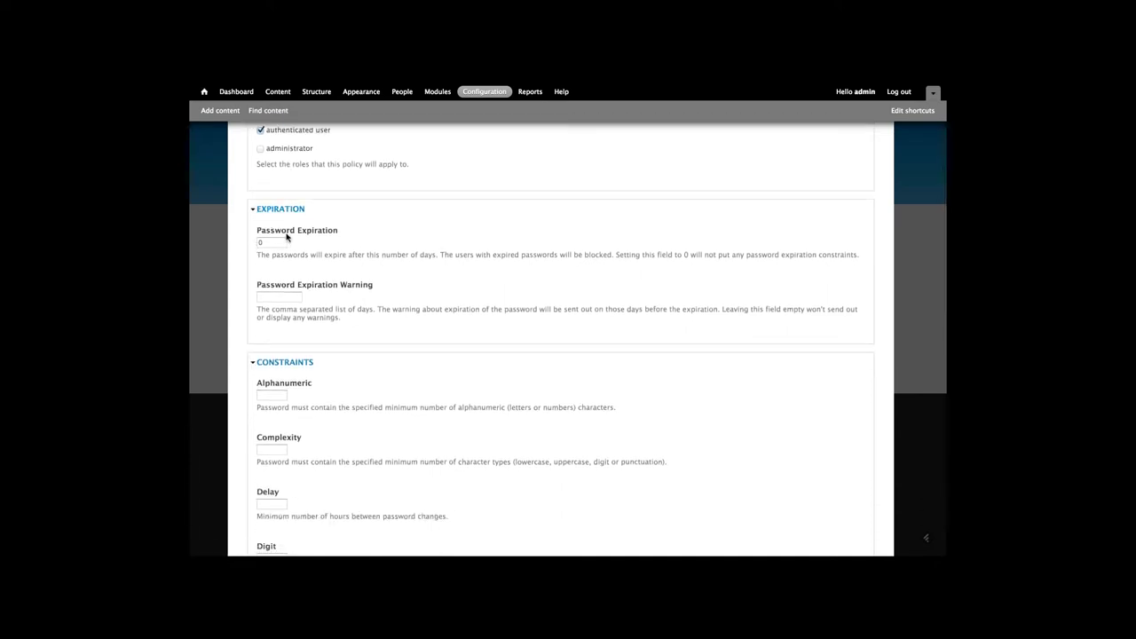
pyautogui.doubleClick(275, 242)
pyautogui.write('9')
pyautogui.click(289, 298)
pyautogui.write('10')
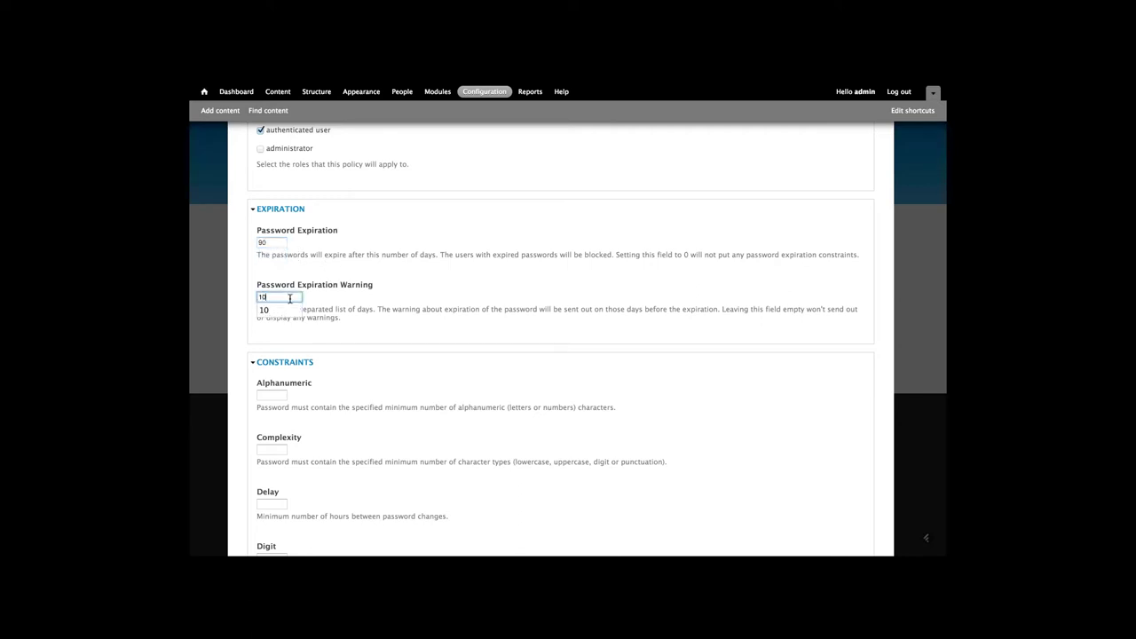
pyautogui.click(379, 299)
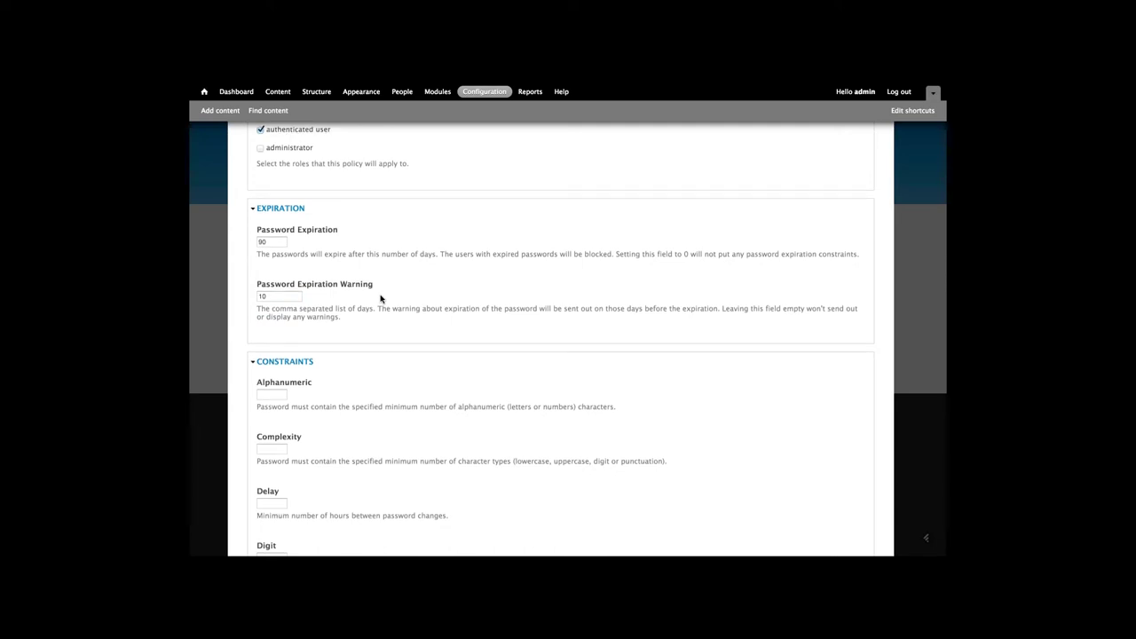
pyautogui.scroll(-1, 380, 299)
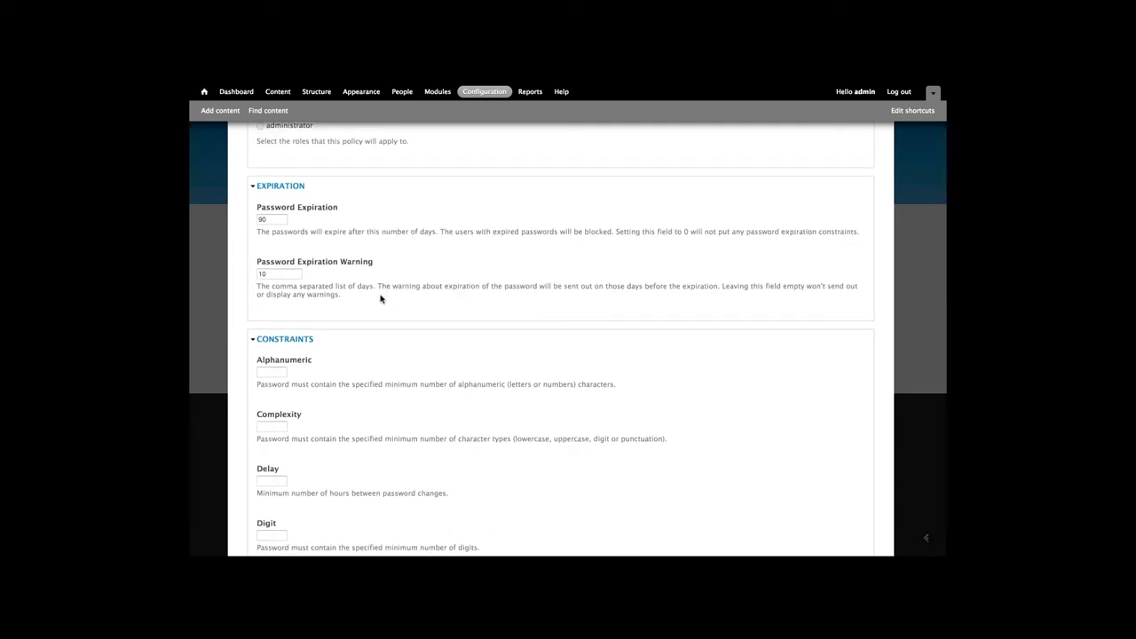
pyautogui.scroll(-2, 380, 299)
pyautogui.scroll(-3, 380, 299)
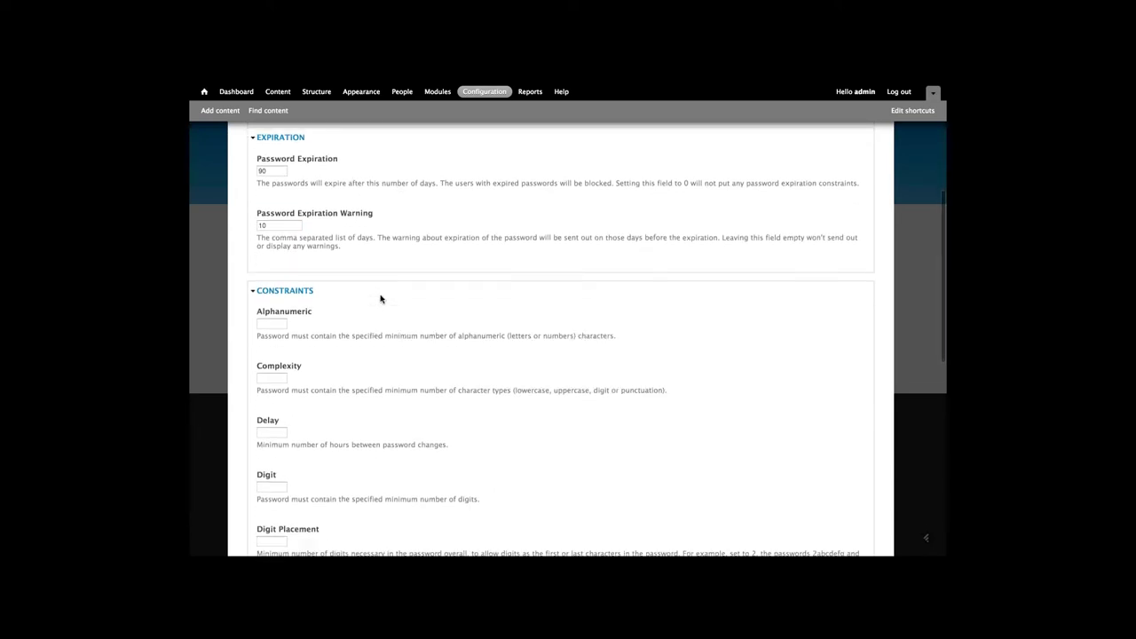
# Set the policy's minimum digits to 1, minimum length to 6 and minimum letters to 1
pyautogui.scroll(-1, 380, 299)
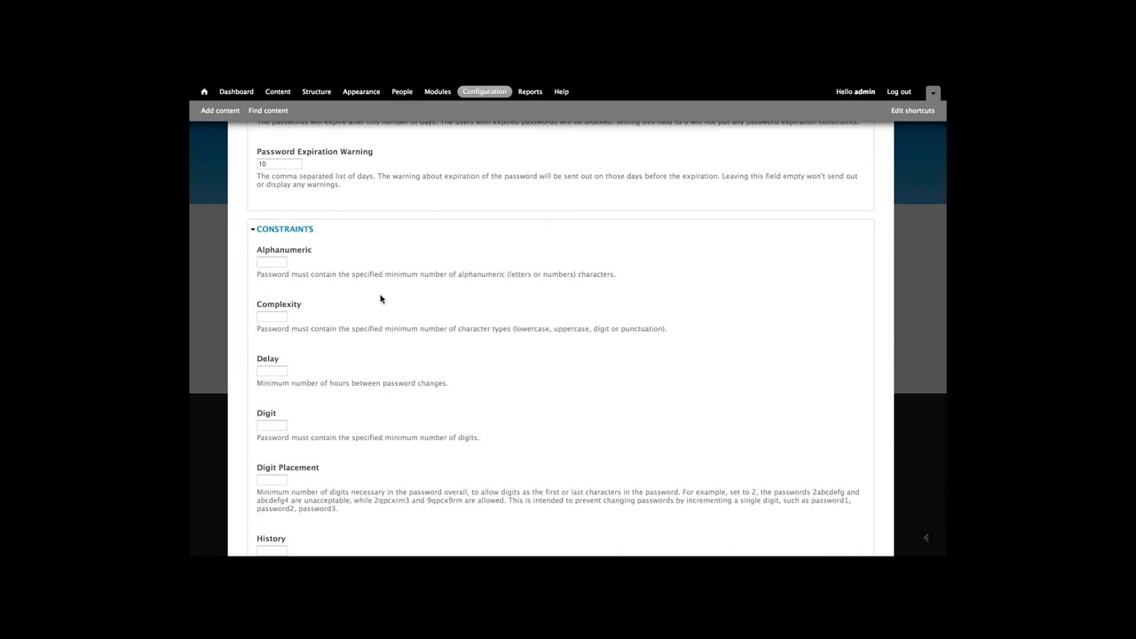
pyautogui.scroll(-10, 360, 272)
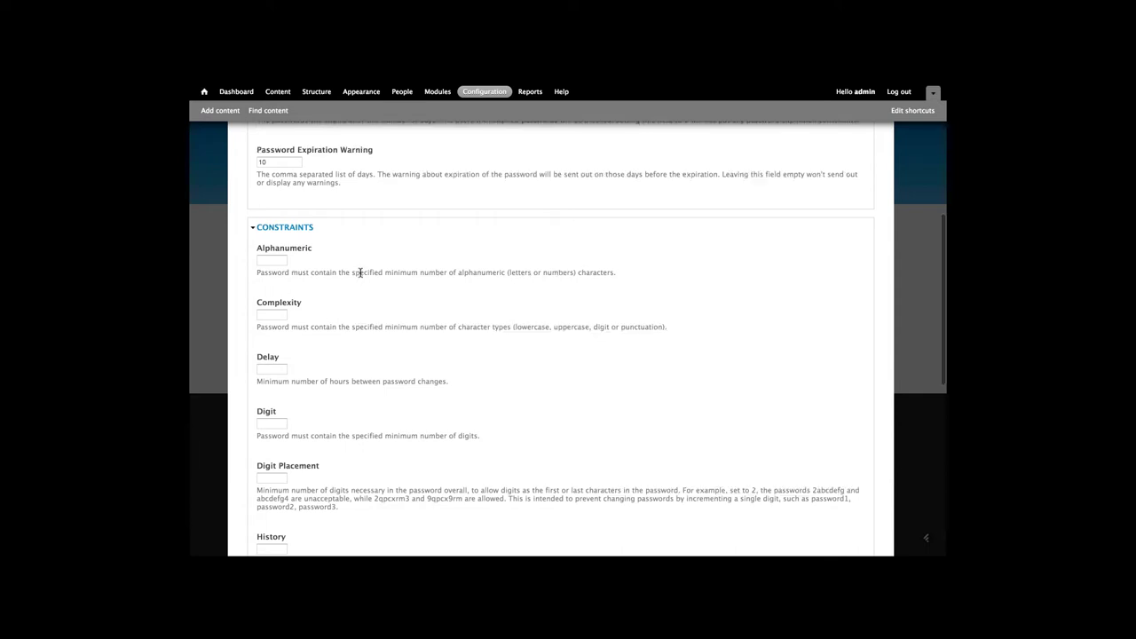
pyautogui.scroll(8, 360, 272)
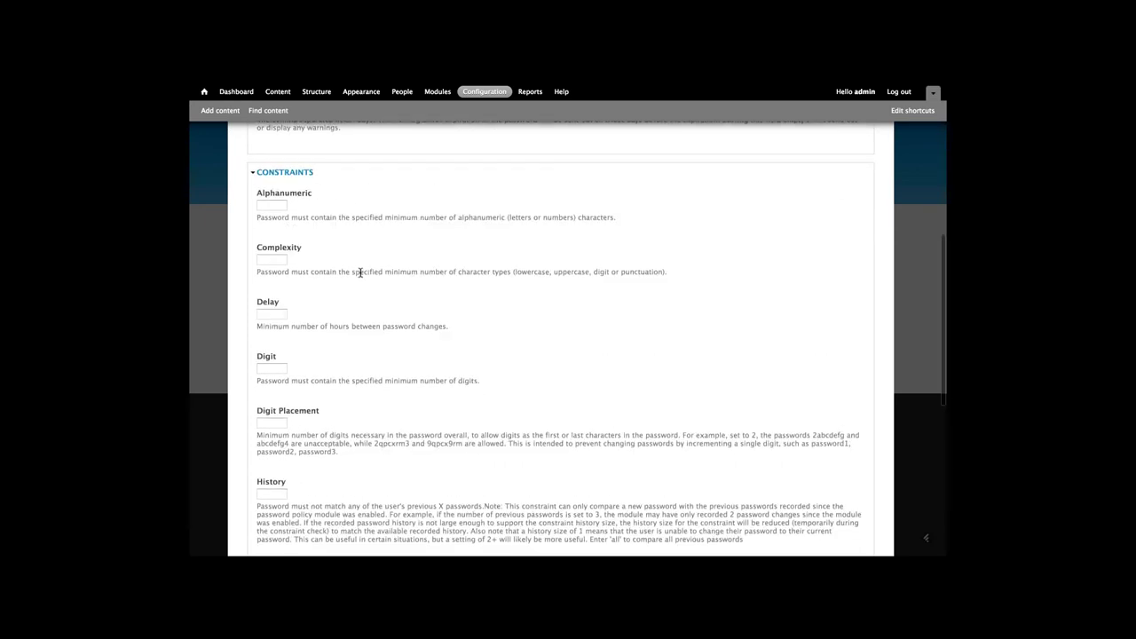
pyautogui.scroll(-2, 361, 273)
pyautogui.click(274, 314)
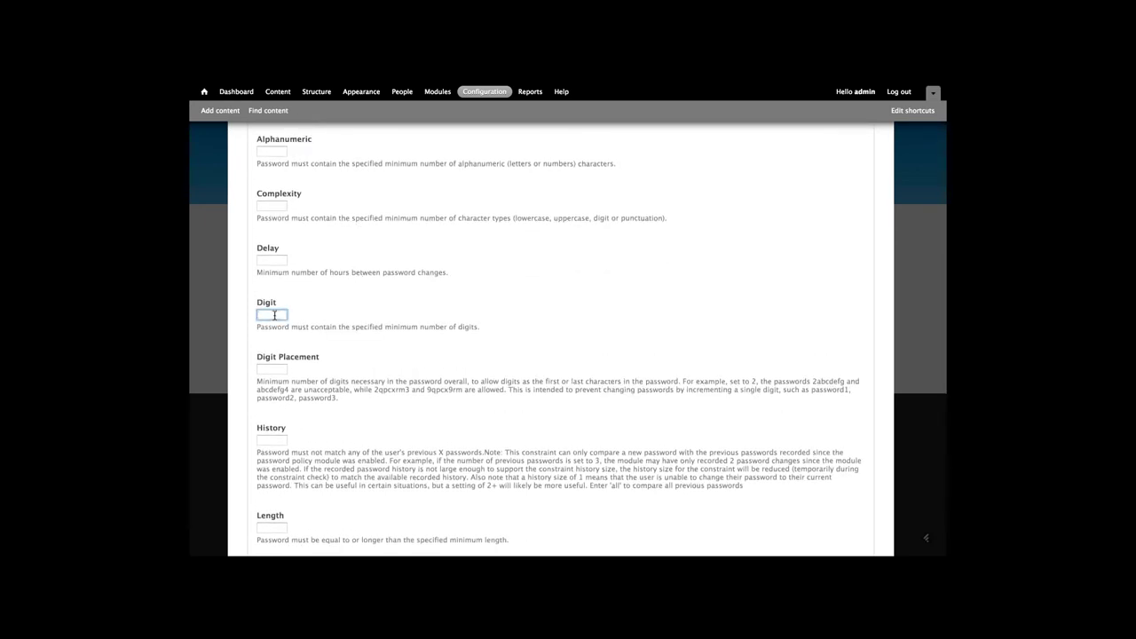
pyautogui.click(274, 315)
pyautogui.scroll(-4, 277, 317)
pyautogui.click(274, 331)
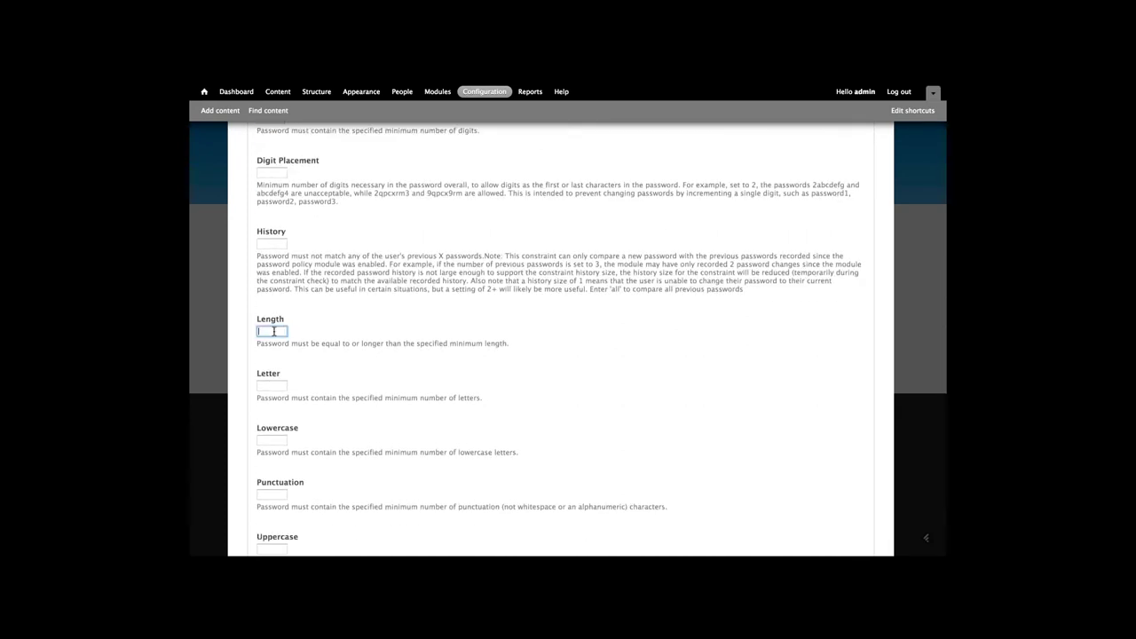
pyautogui.write('6')
pyautogui.scroll(-1, 274, 341)
pyautogui.click(274, 351)
pyautogui.write('1')
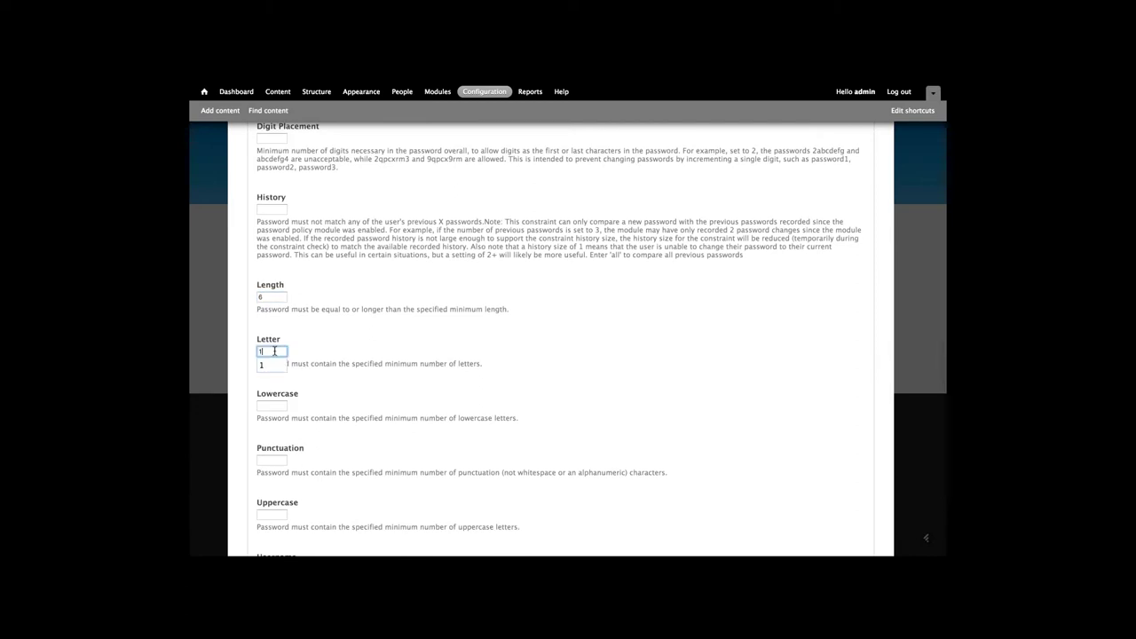
# Set the punctuation, username and password history constraints to 1 each
pyautogui.scroll(-3, 274, 351)
pyautogui.click(274, 362)
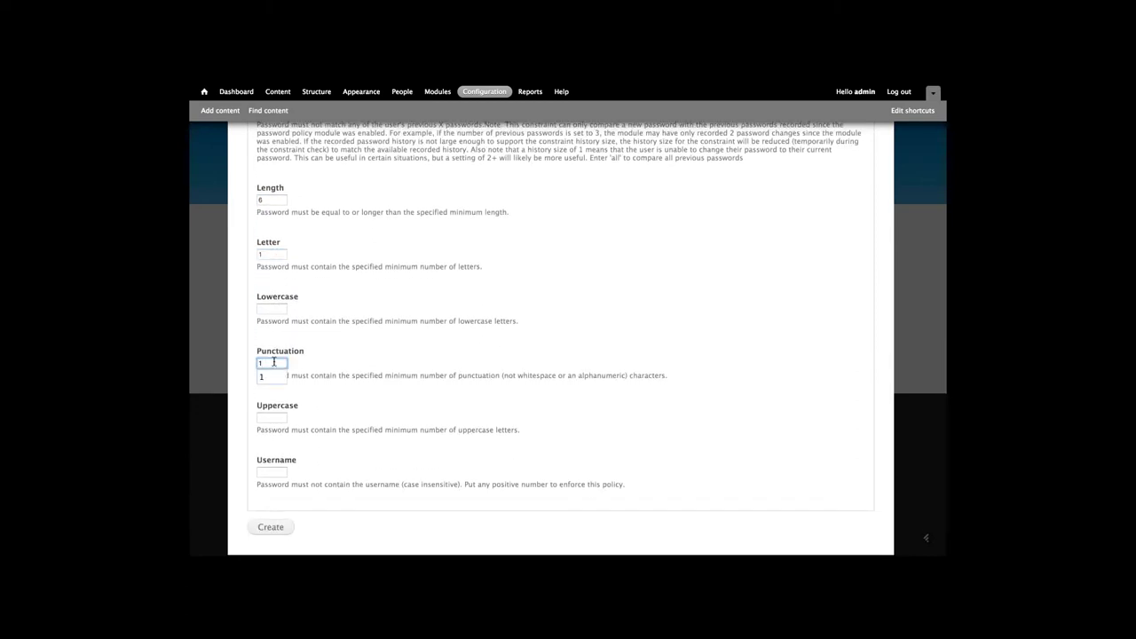
pyautogui.write('1')
pyautogui.click(275, 468)
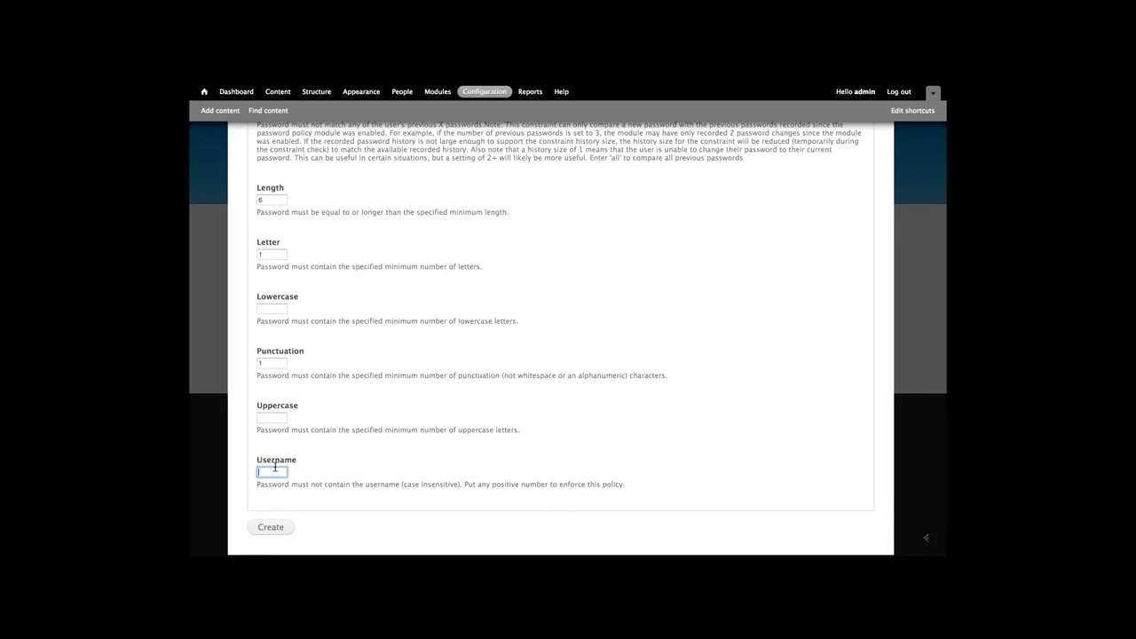
pyautogui.write('1')
pyautogui.press('Escape')
pyautogui.scroll(4, 301, 448)
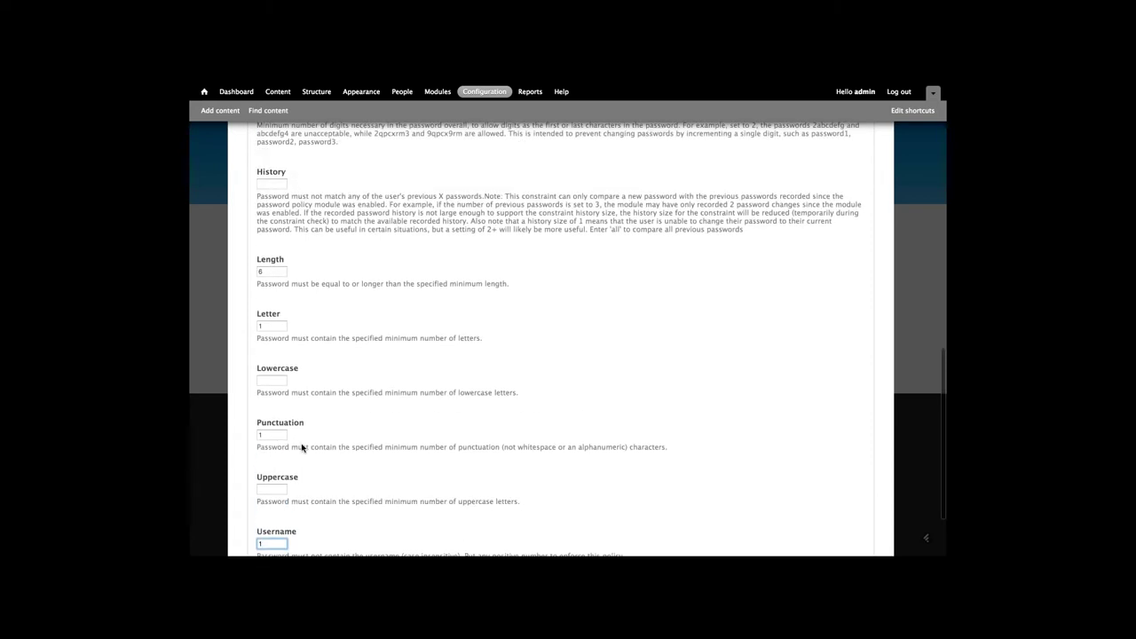
pyautogui.scroll(1, 302, 448)
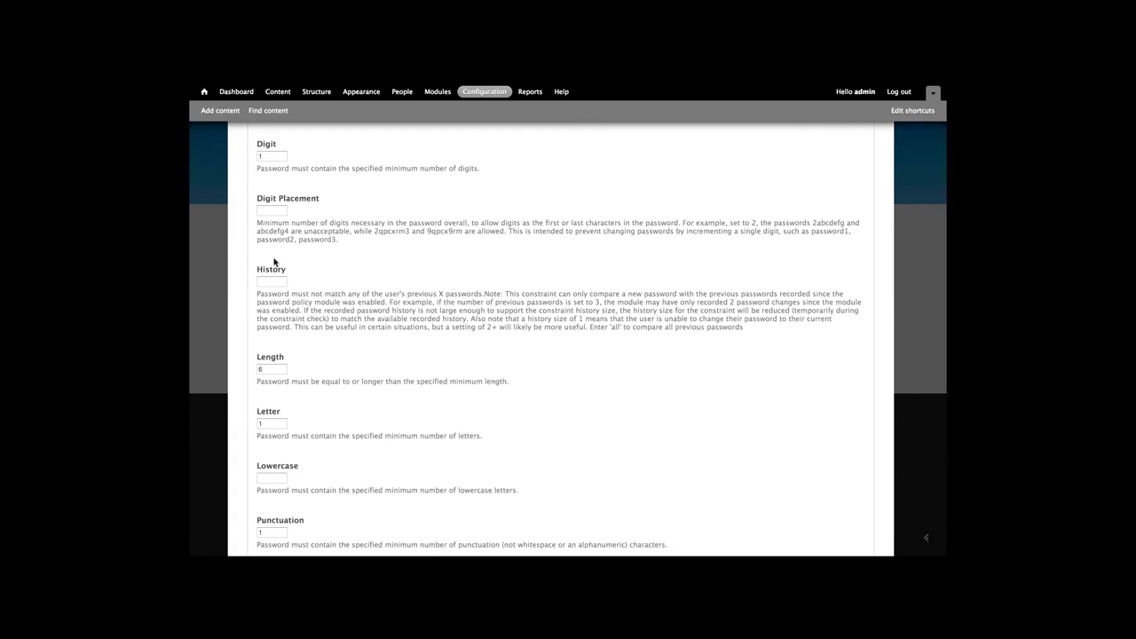
pyautogui.click(271, 281)
pyautogui.write('1')
pyautogui.scroll(-5, 361, 276)
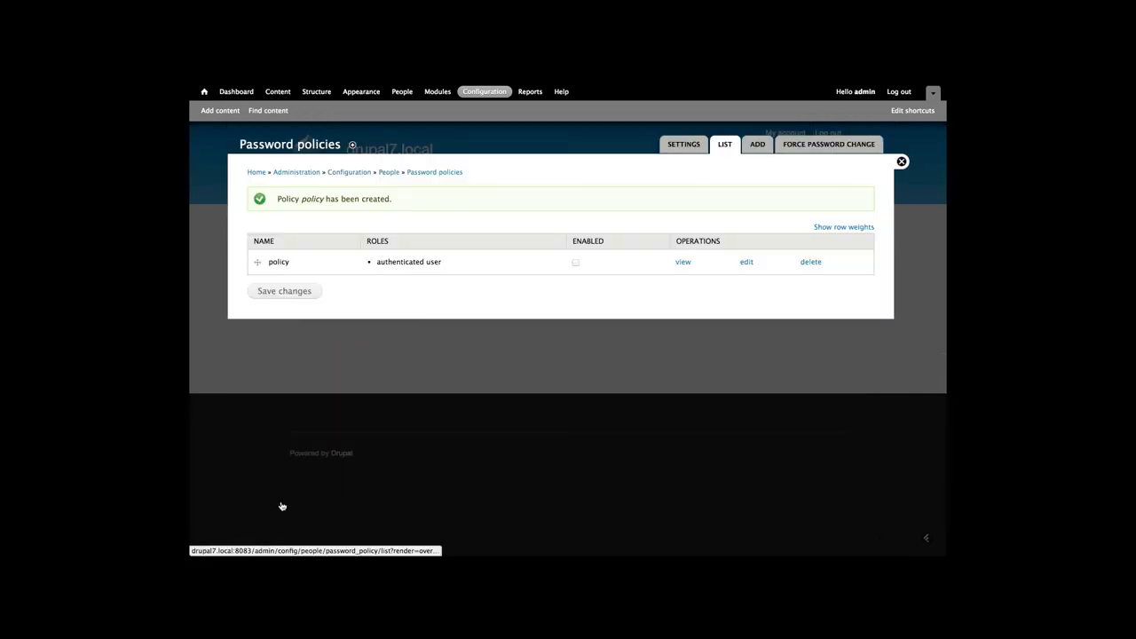
# Enable the 'policy' password policy in the list and save the change
pyautogui.click(575, 262)
pyautogui.click(276, 295)
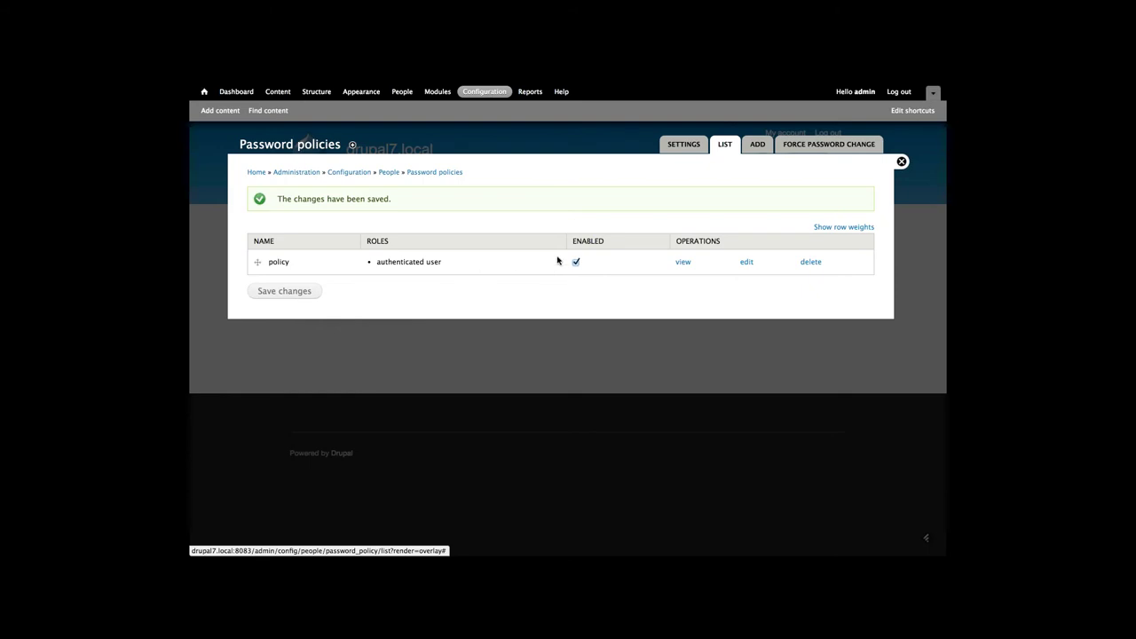
# Force password changes on first-time login and for authenticated users, then save the settings
pyautogui.click(818, 146)
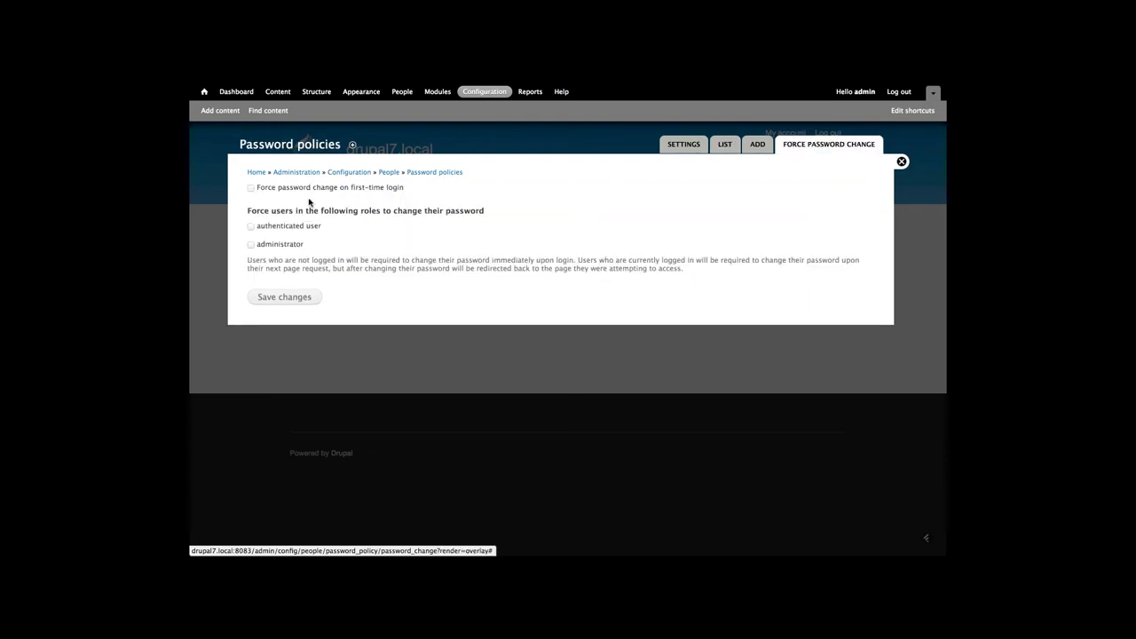
pyautogui.click(304, 192)
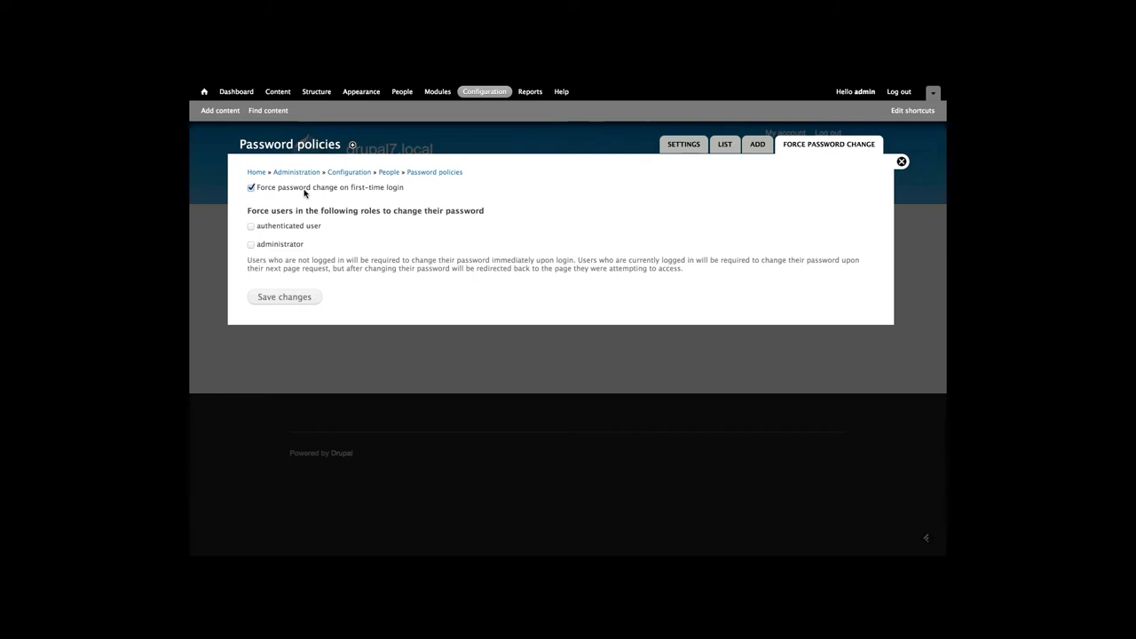
pyautogui.click(279, 298)
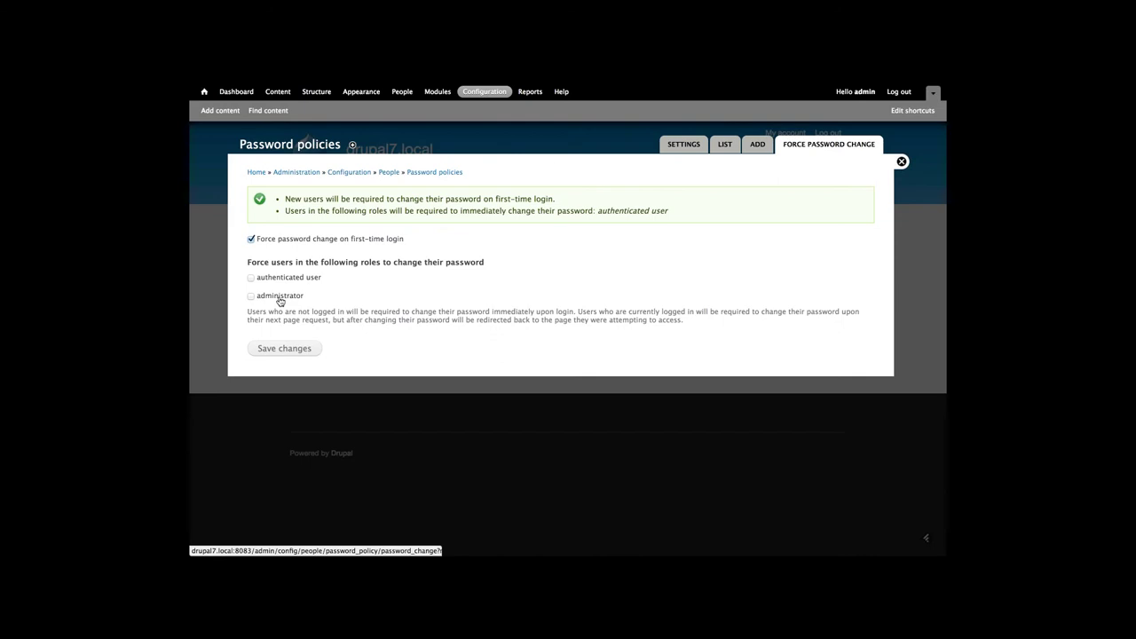
# Sign out of the admin account and log in with the test account's credentials
pyautogui.click(901, 163)
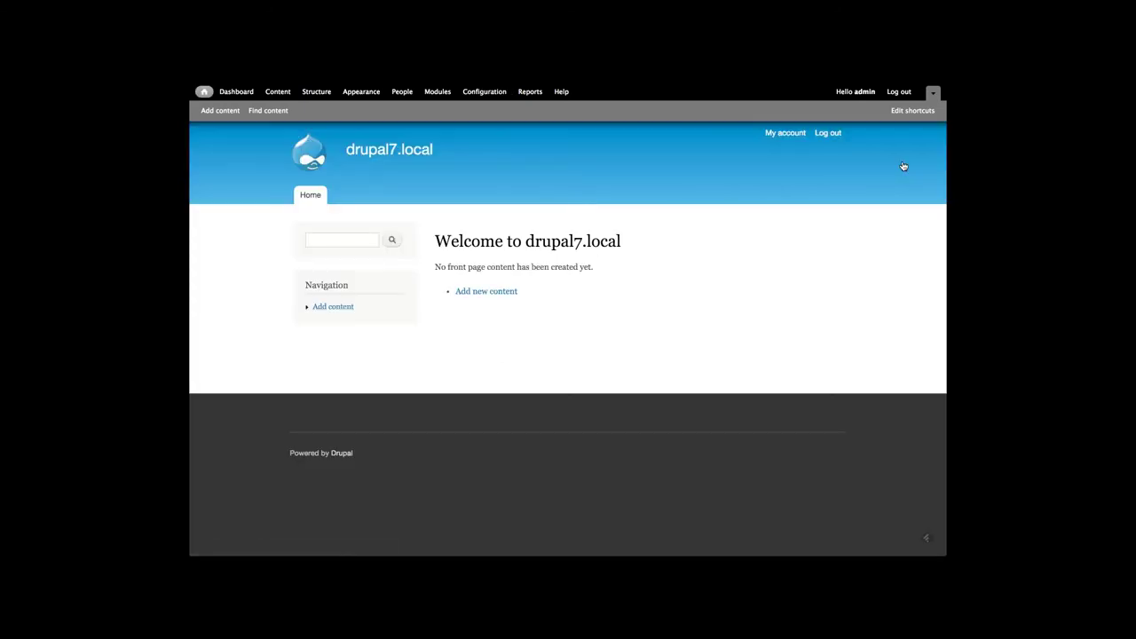
pyautogui.click(827, 135)
pyautogui.click(333, 229)
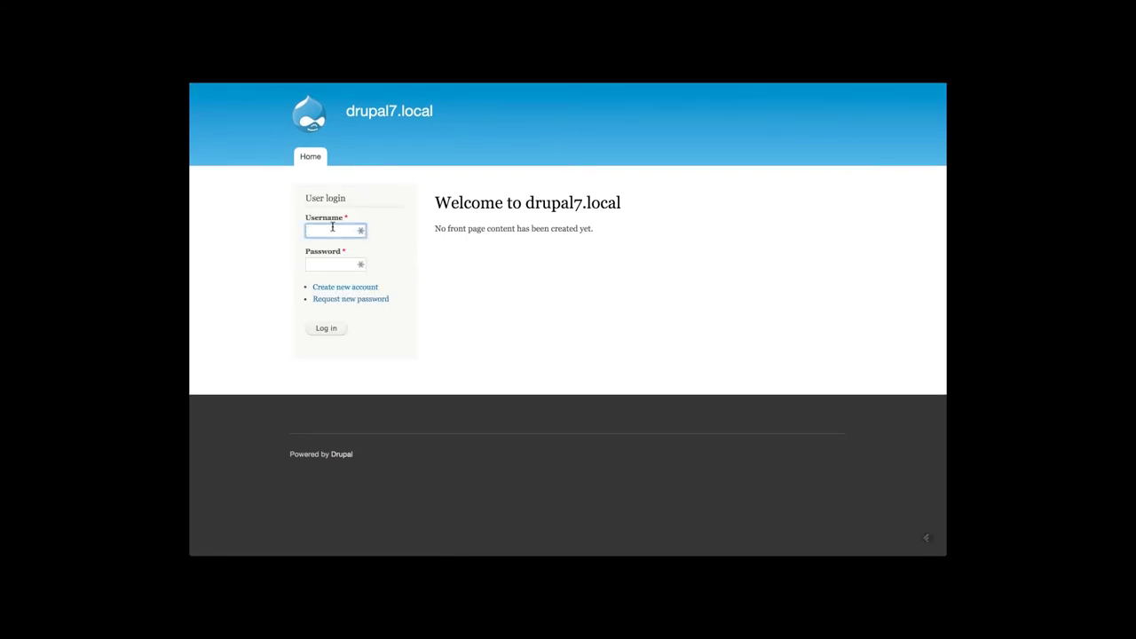
pyautogui.write('test')
pyautogui.press('Tab')
pyautogui.write('te')
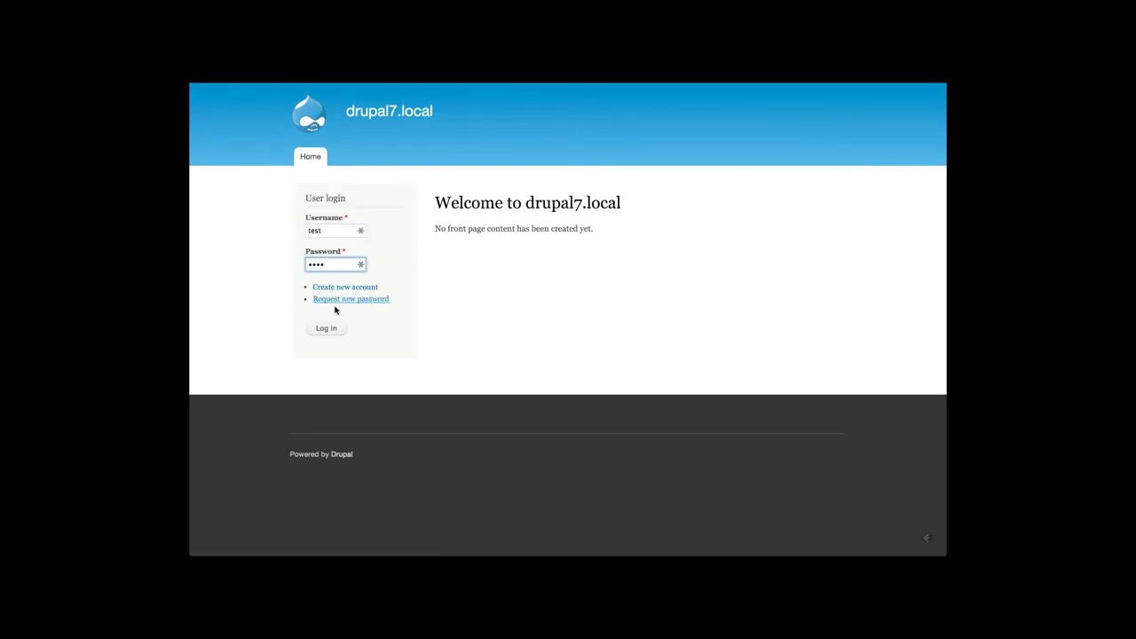
pyautogui.click(333, 328)
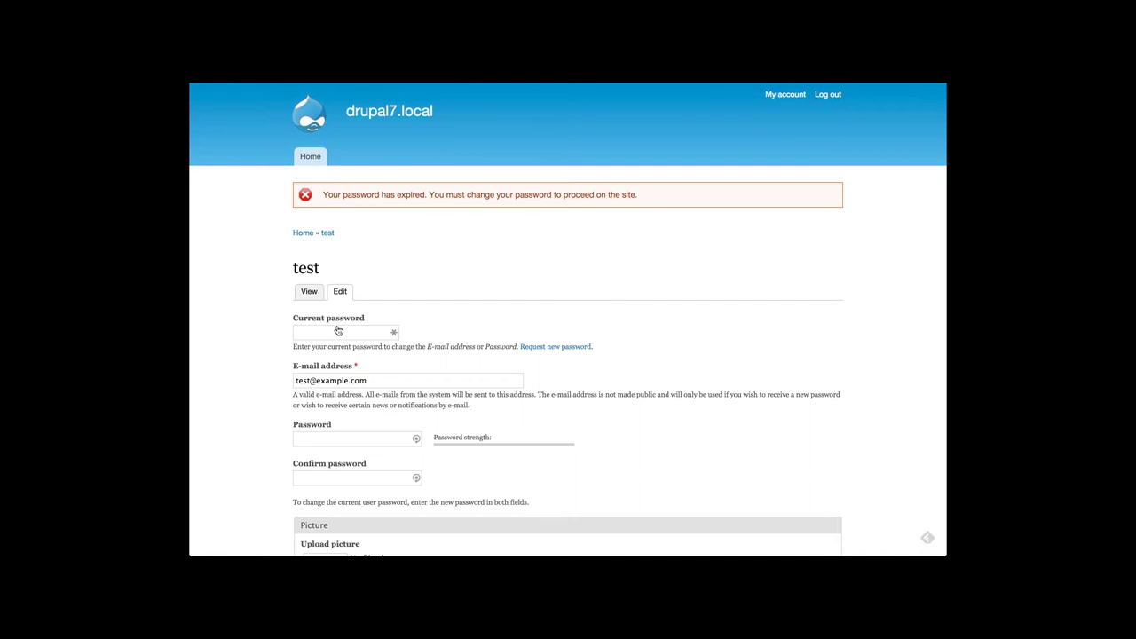
# Confirm other pages redirect to the expired-password form, then enter the current password
pyautogui.click(302, 235)
pyautogui.click(304, 296)
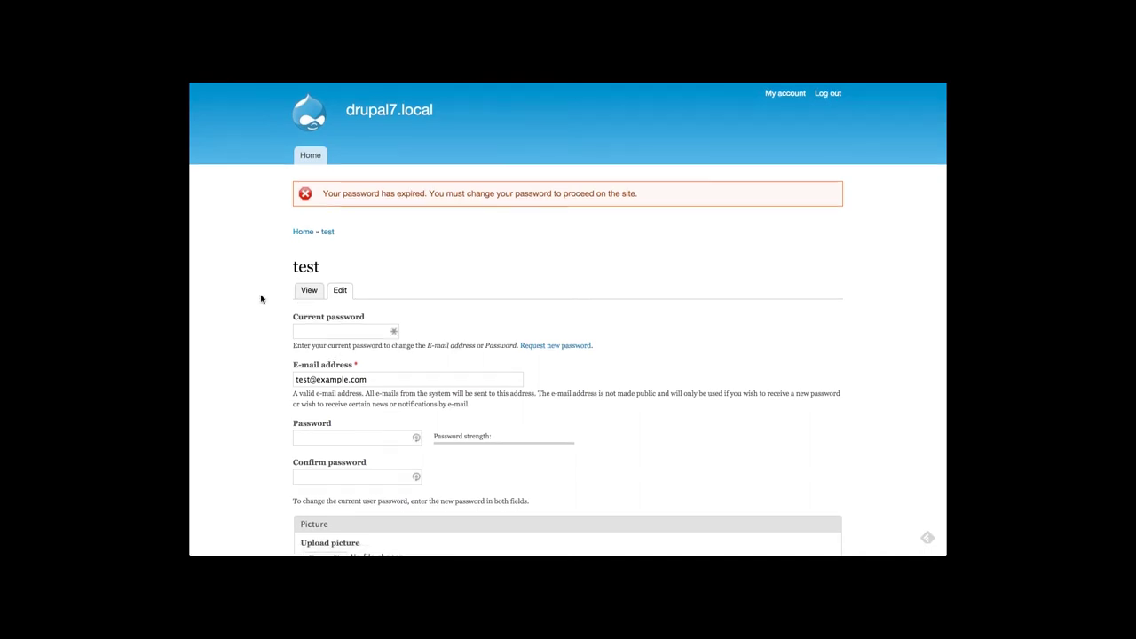
pyautogui.scroll(-2, 261, 299)
pyautogui.click(319, 265)
pyautogui.write('test')
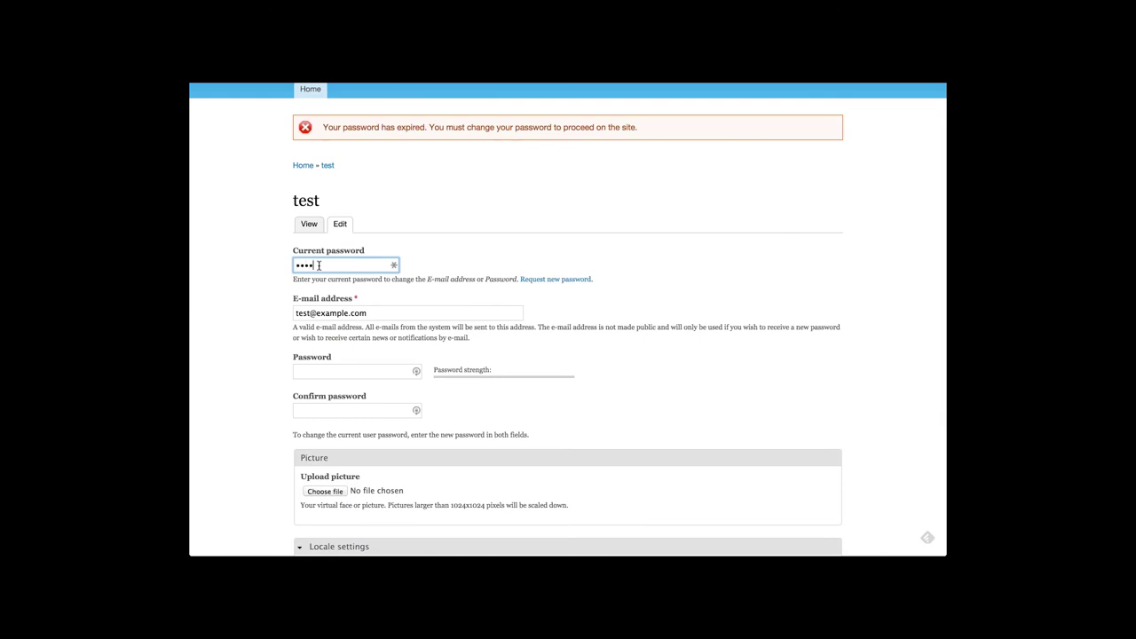
pyautogui.click(321, 373)
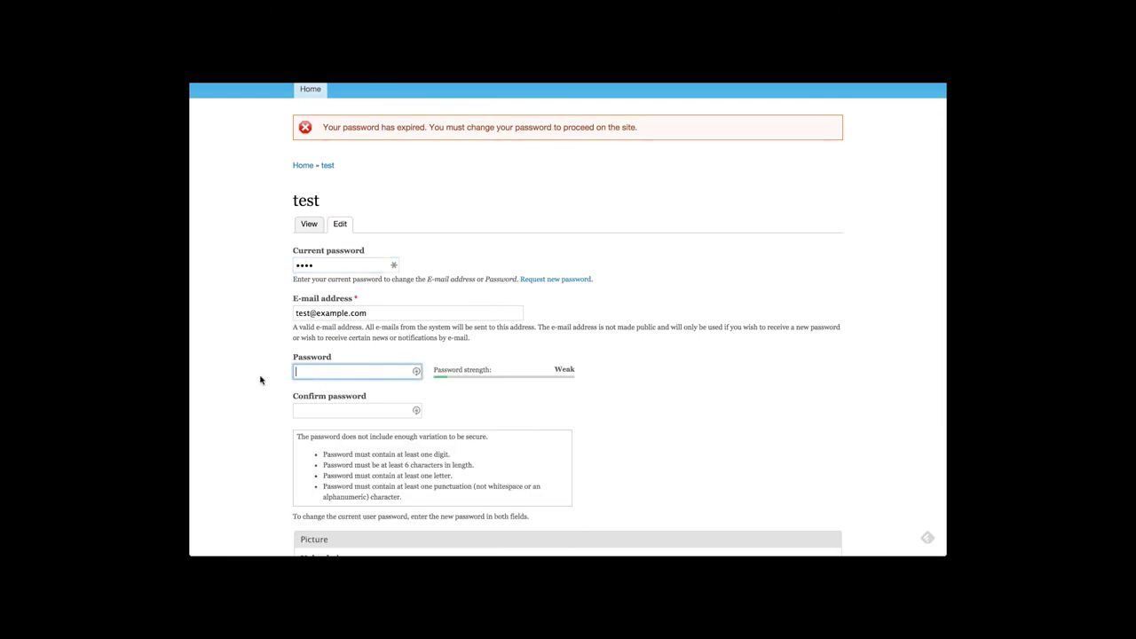
pyautogui.scroll(-1, 260, 380)
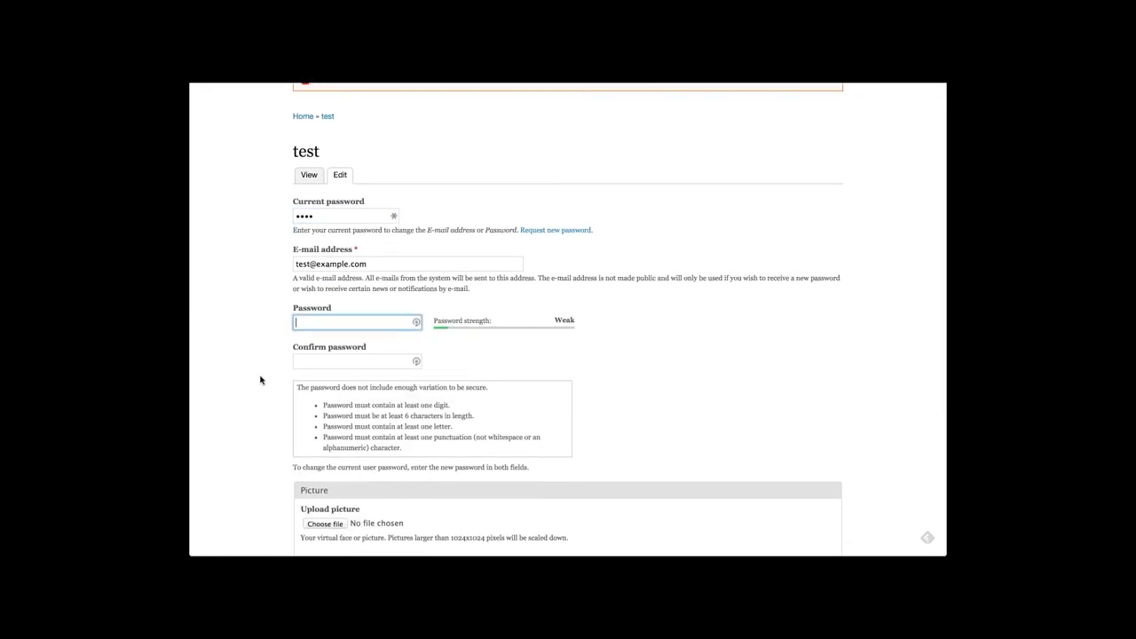
pyautogui.scroll(-1, 260, 380)
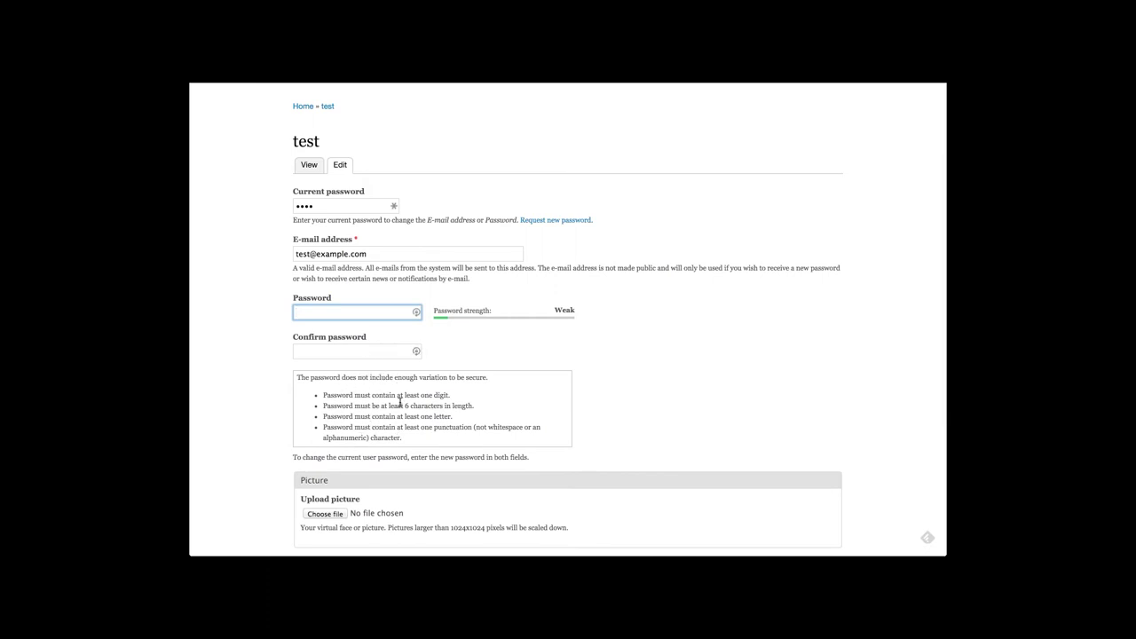
# Try weak trial passwords to reveal the policy hints, including the username rule
pyautogui.write('test')
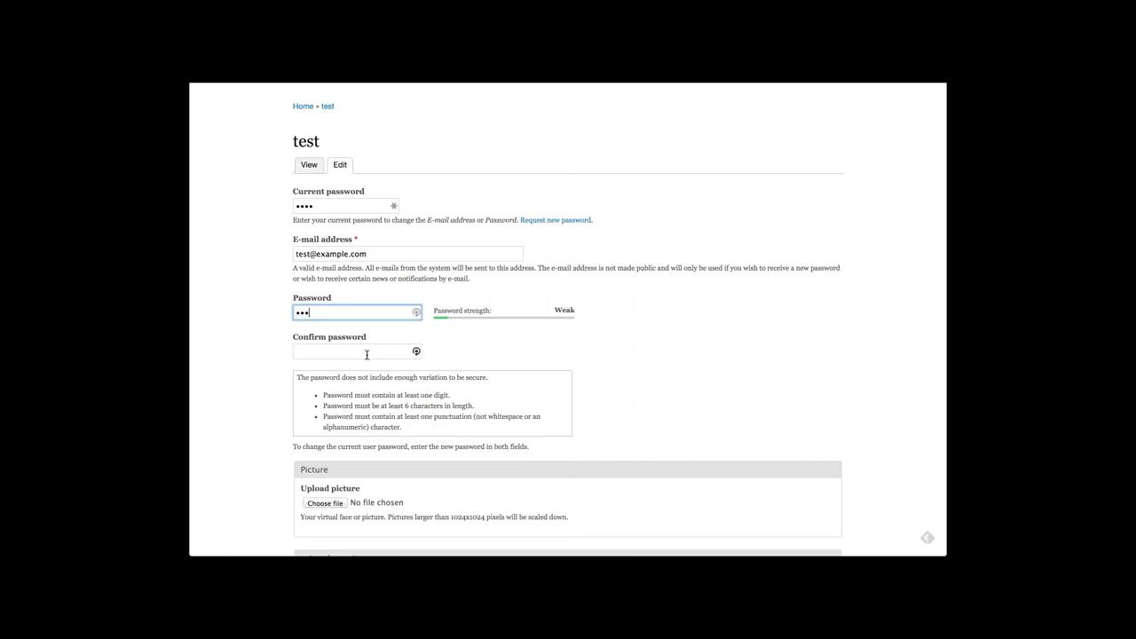
pyautogui.click(366, 354)
pyautogui.write('test')
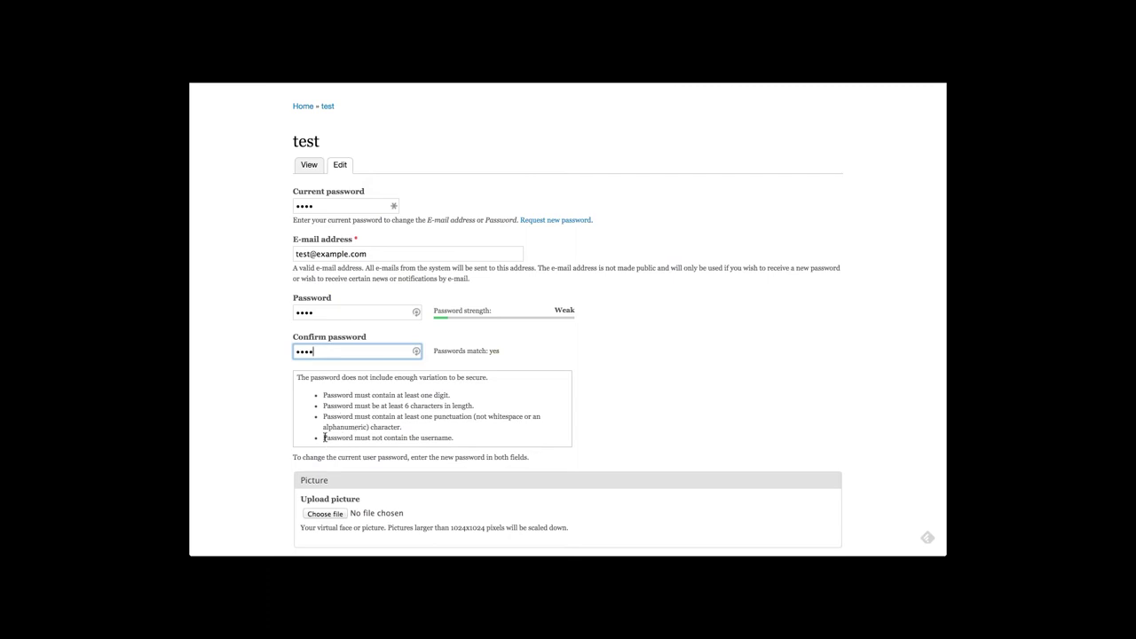
pyautogui.moveTo(325, 438); pyautogui.dragTo(461, 438)
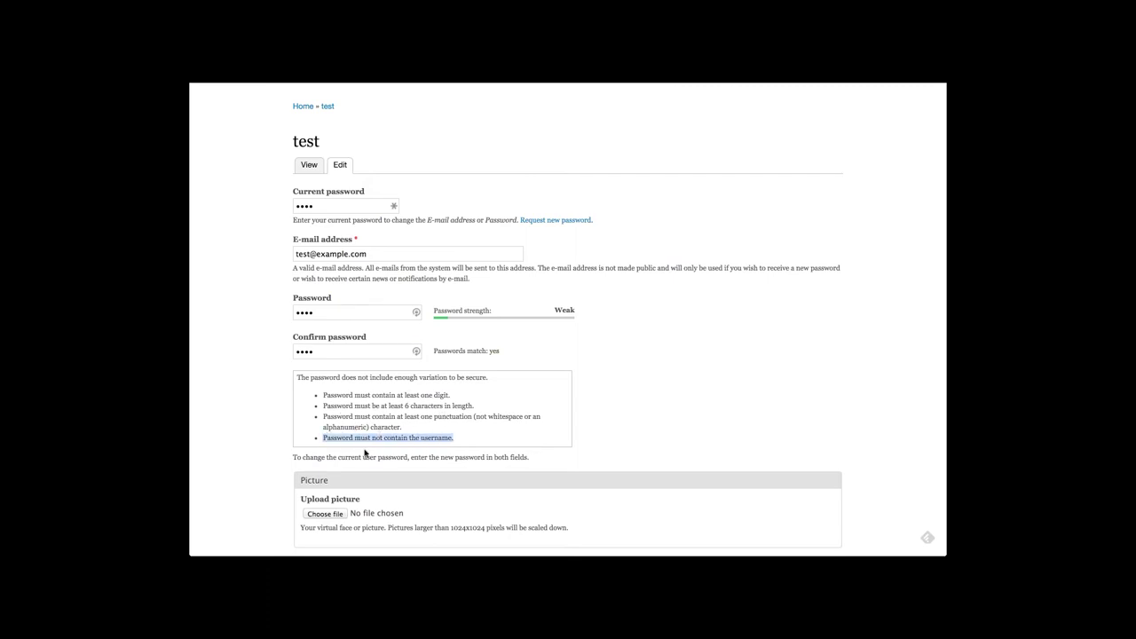
pyautogui.click(329, 314)
pyautogui.moveTo(329, 314); pyautogui.dragTo(275, 308)
pyautogui.write('test1')
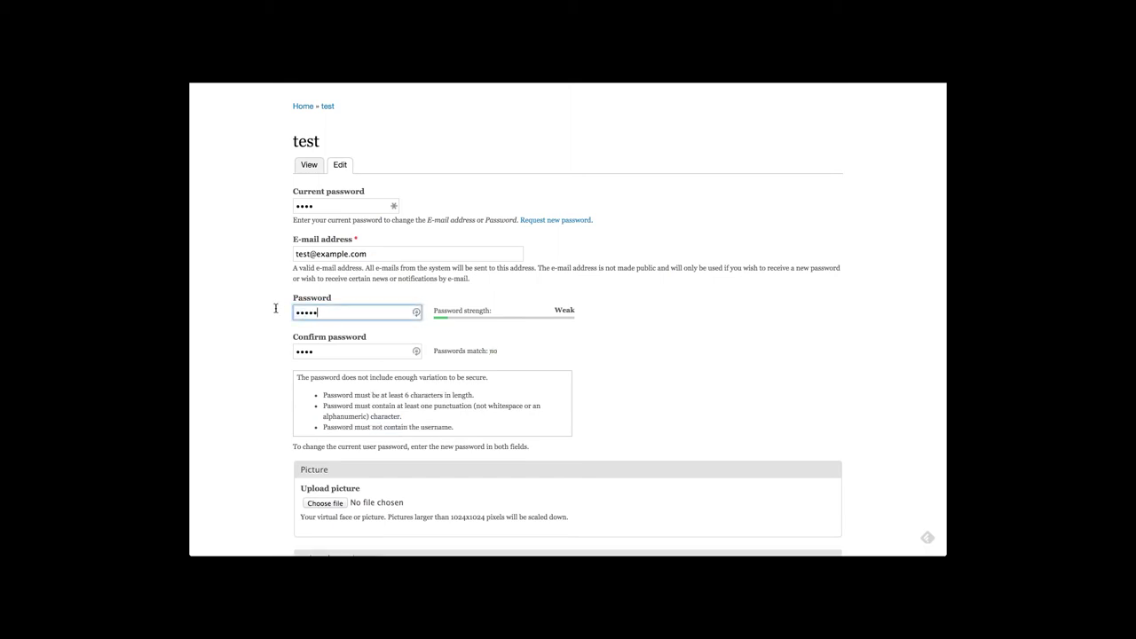
pyautogui.write('!')
pyautogui.press('Tab')
pyautogui.write('test1')
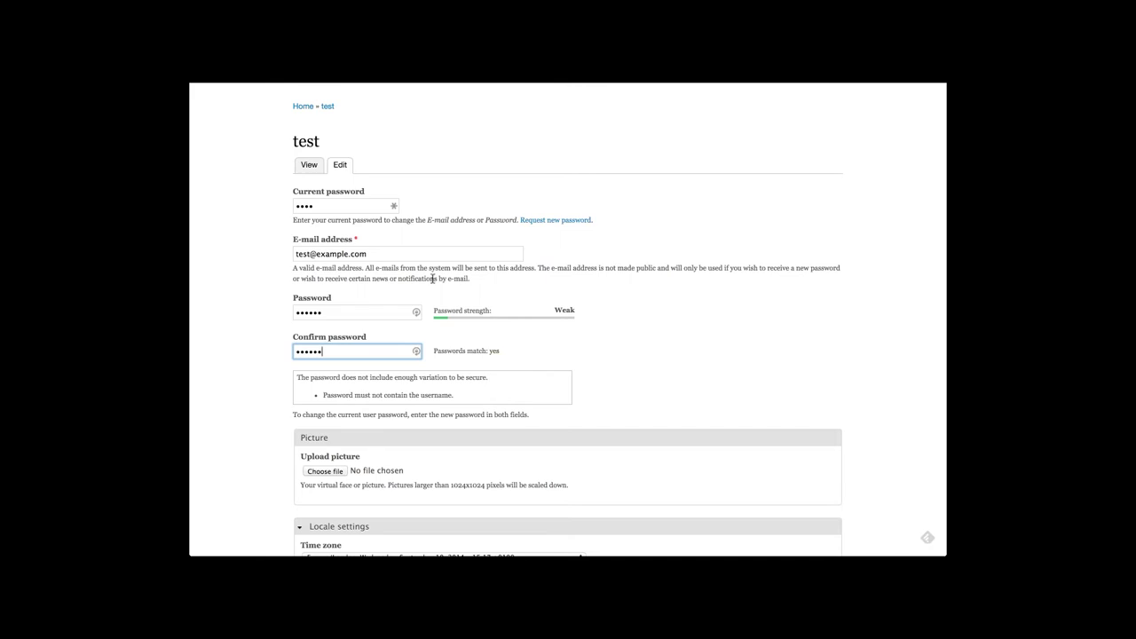
pyautogui.moveTo(456, 398); pyautogui.dragTo(356, 397)
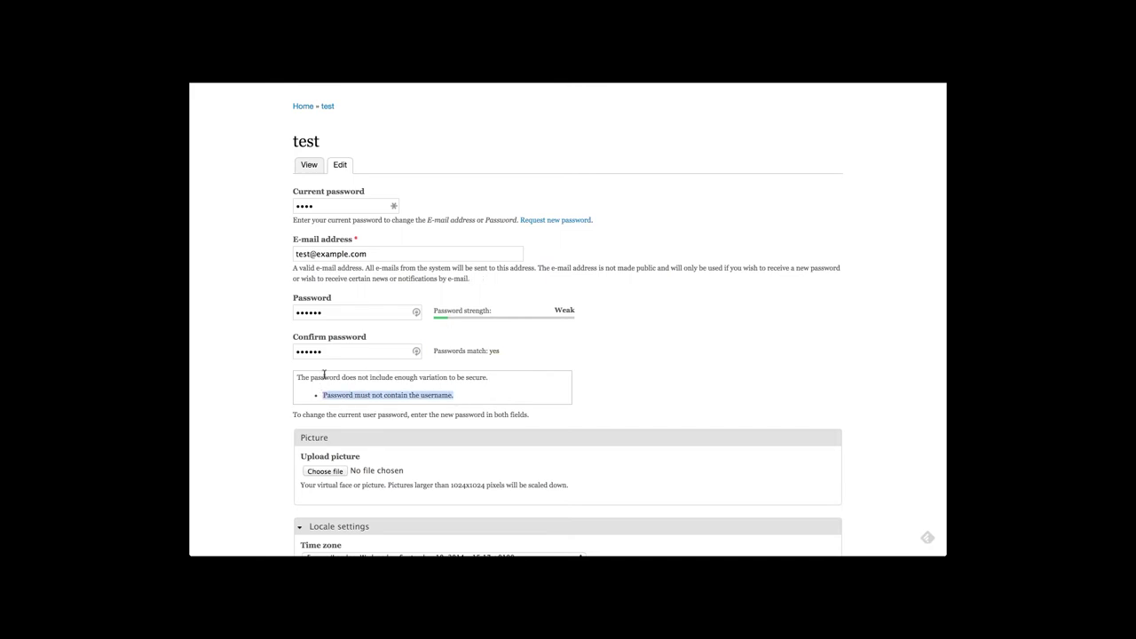
# Enter a Good-strength, policy-compliant new password in both fields and save it
pyautogui.doubleClick(415, 312)
pyautogui.write('abcdef')
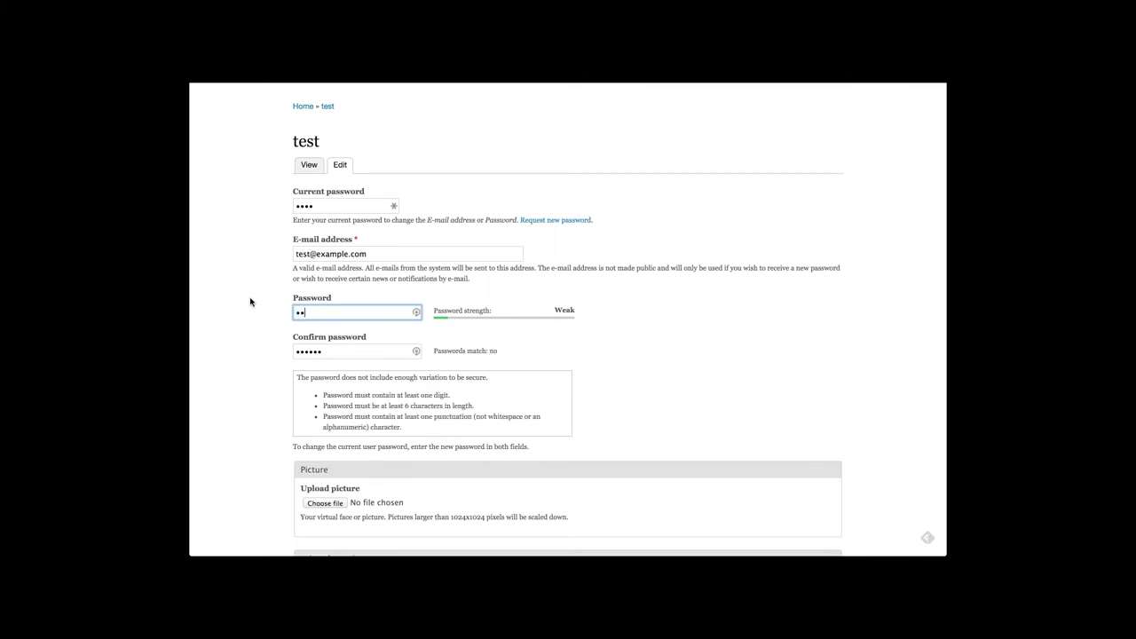
pyautogui.hotkey('ctrl', 'a')
pyautogui.write('abcdefg1!')
pyautogui.press('Tab')
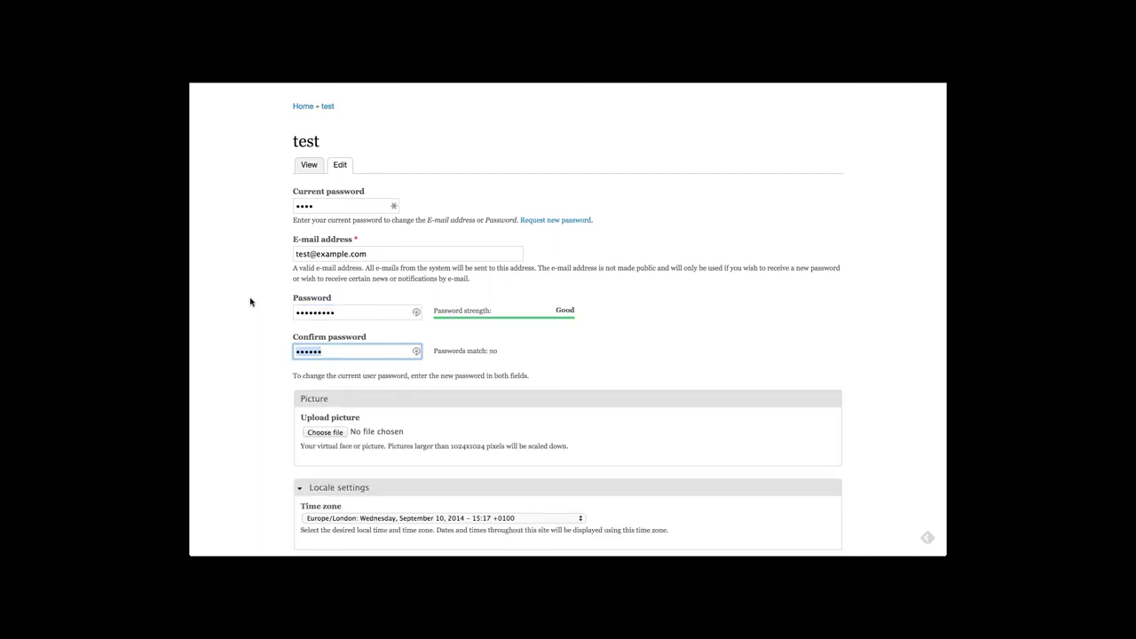
pyautogui.write('abc')
pyautogui.hotkey('ctrl', 'a')
pyautogui.write('abcdefg1!!')
pyautogui.scroll(-1, 343, 315)
pyautogui.scroll(-4, 343, 315)
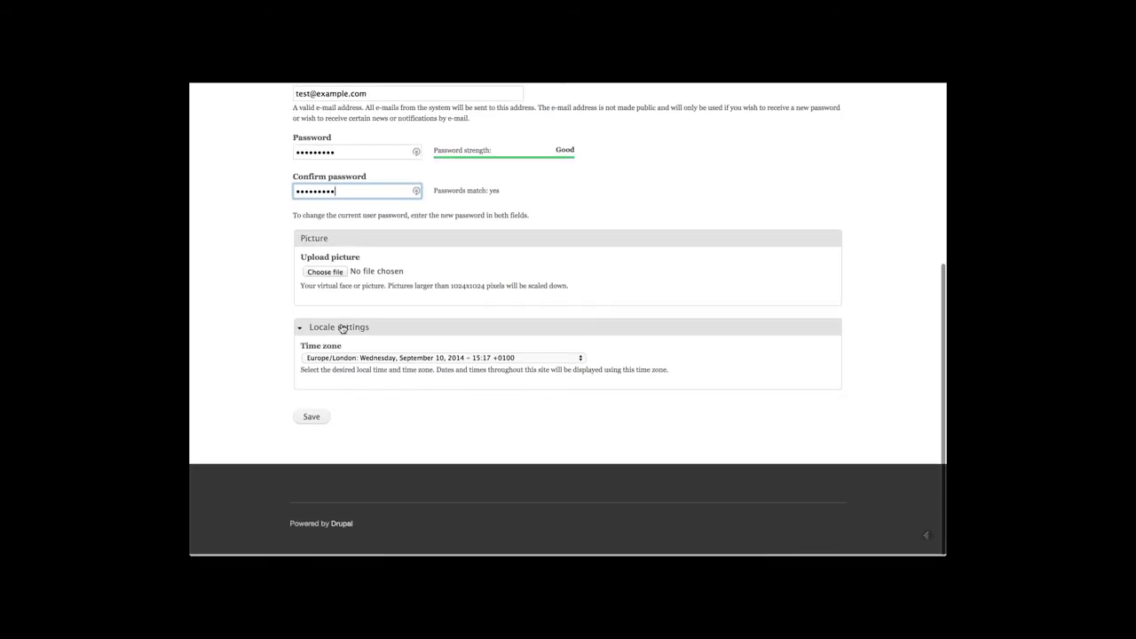
pyautogui.click(312, 418)
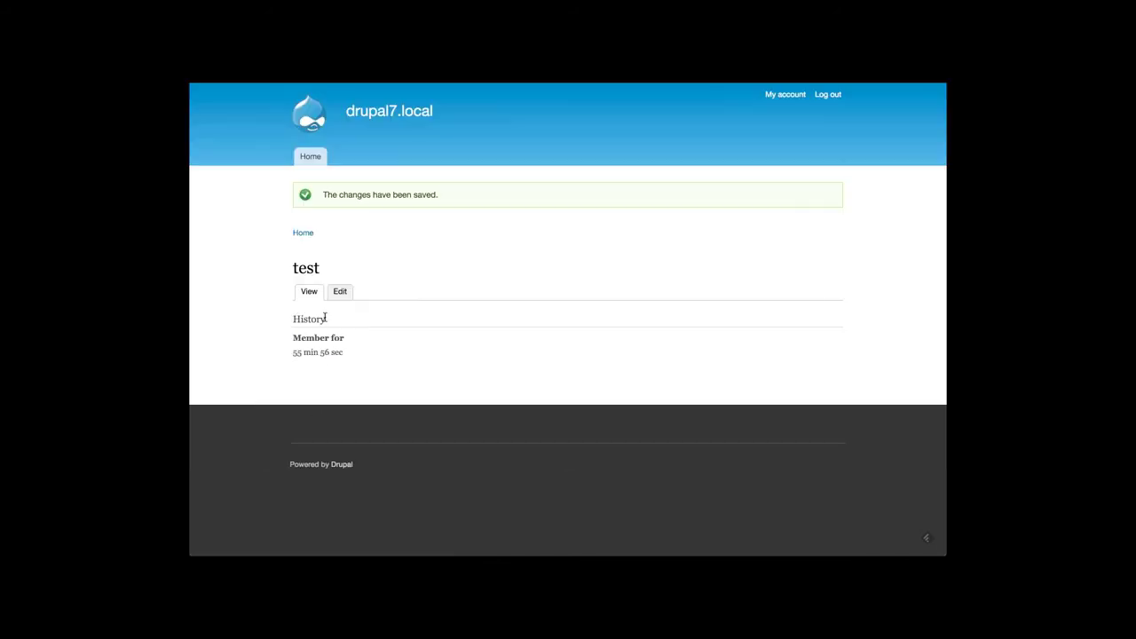
# Log out from the site front page, then view the Flood control project page on Drupal.org
pyautogui.click(304, 159)
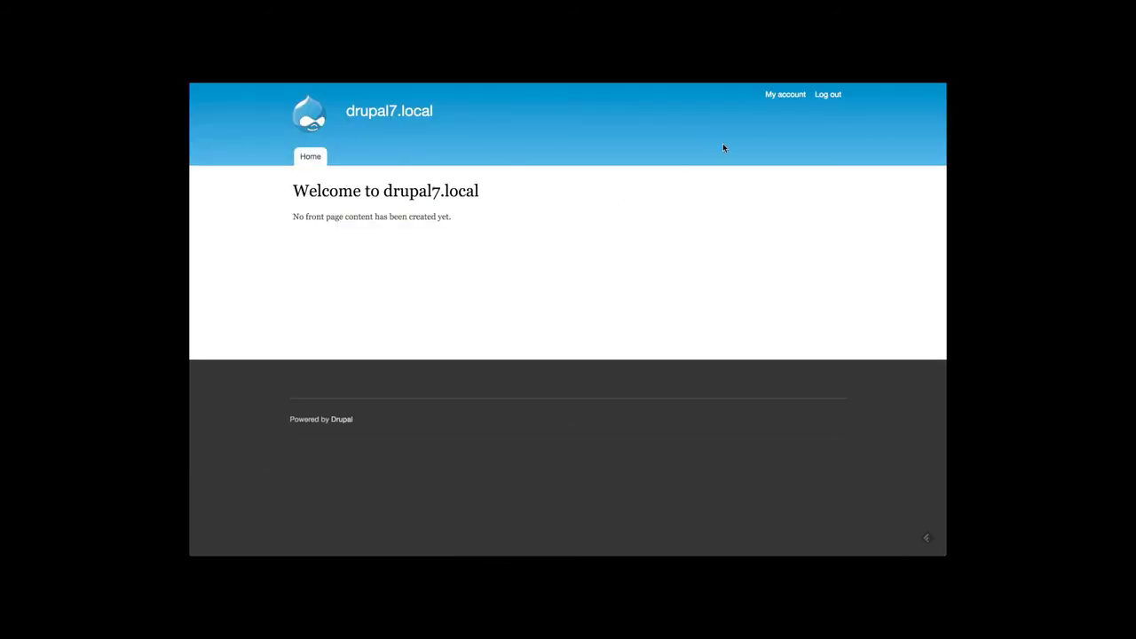
pyautogui.click(827, 95)
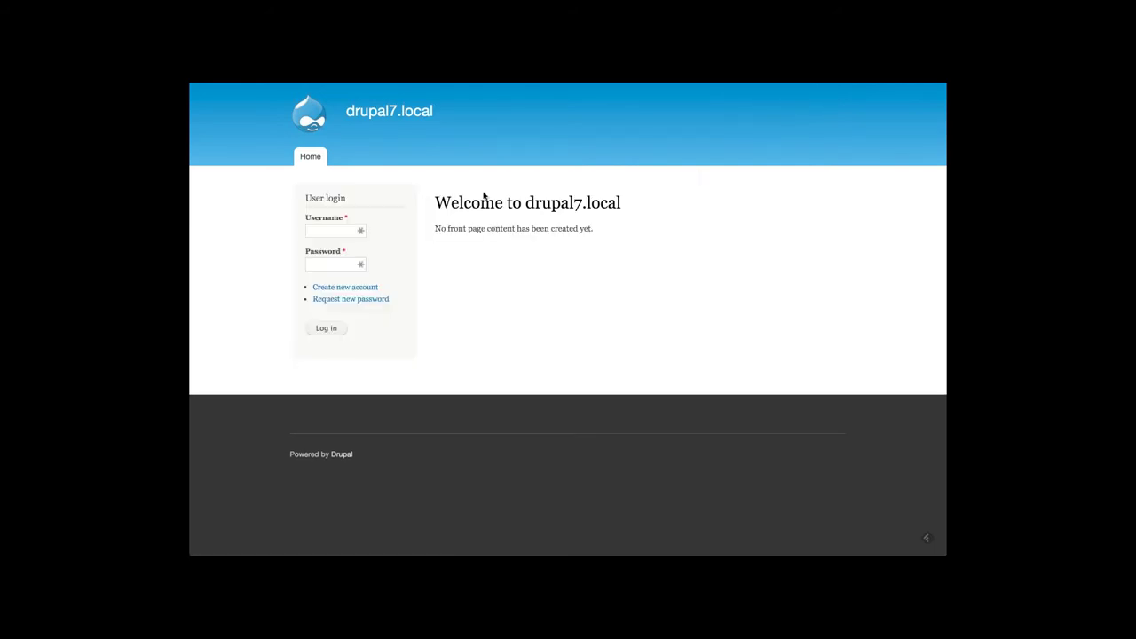
pyautogui.moveTo(456, 83)
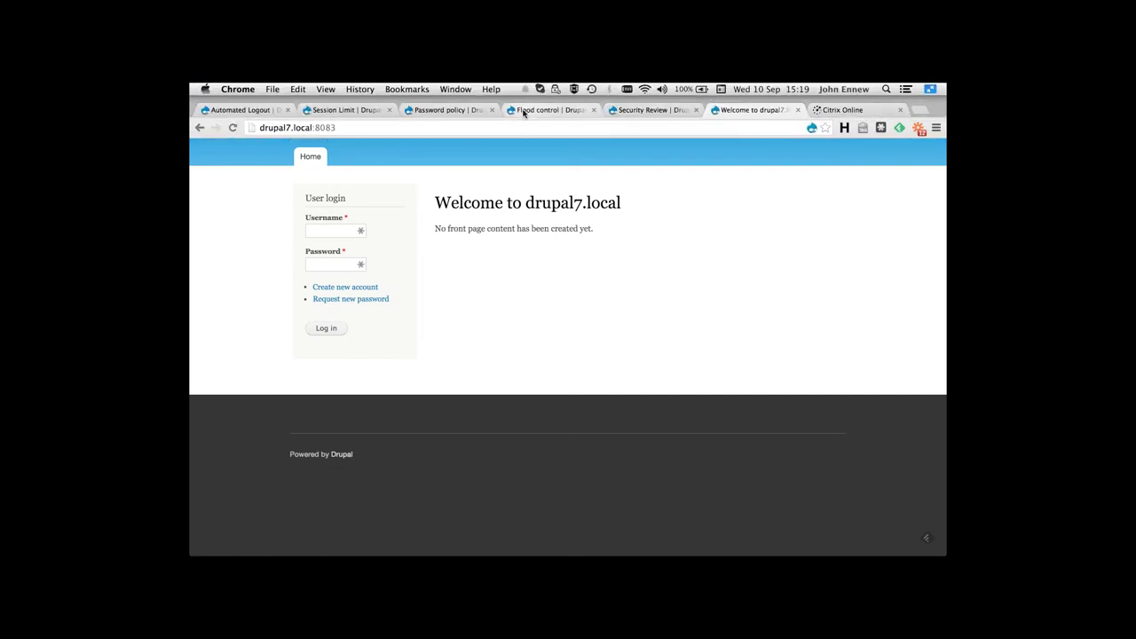
pyautogui.click(524, 110)
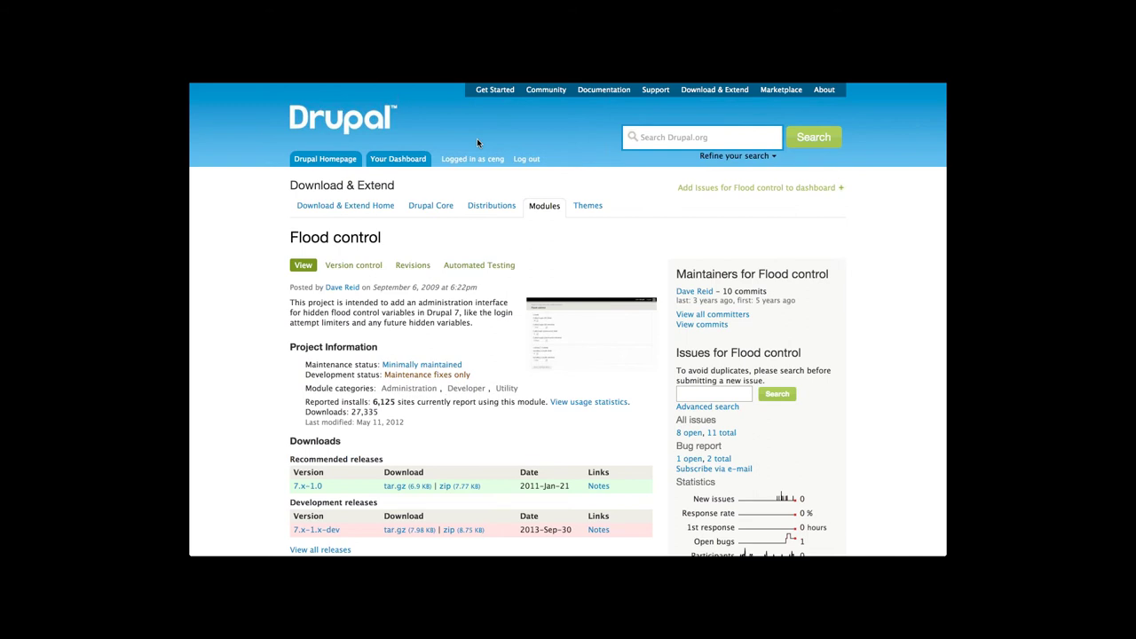
pyautogui.moveTo(483, 85)
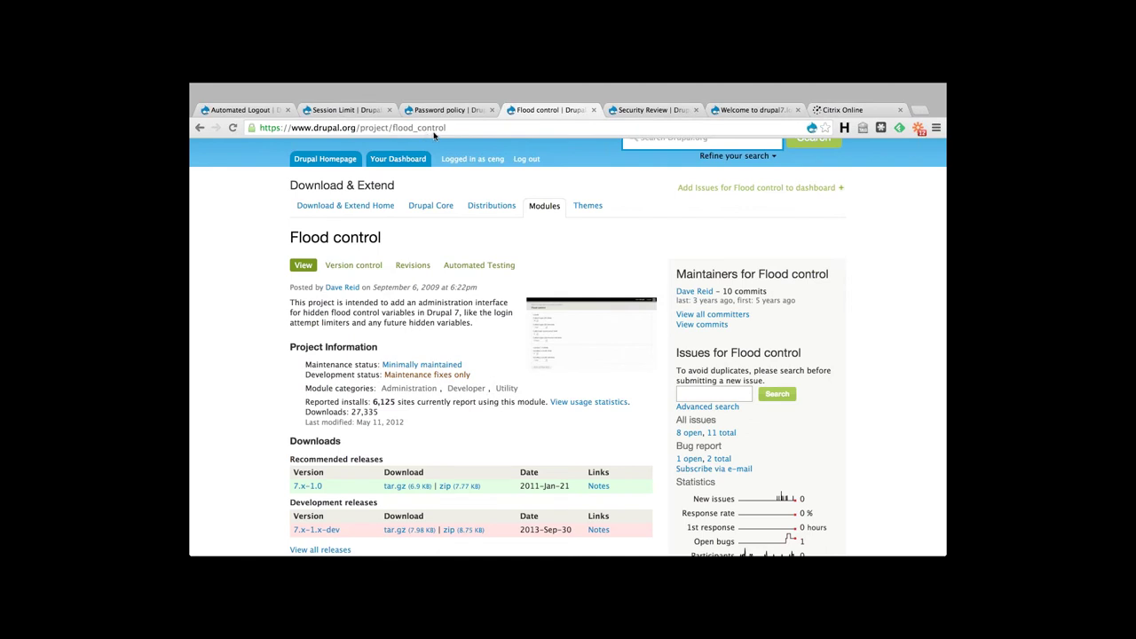
pyautogui.moveTo(632, 86)
pyautogui.click(740, 111)
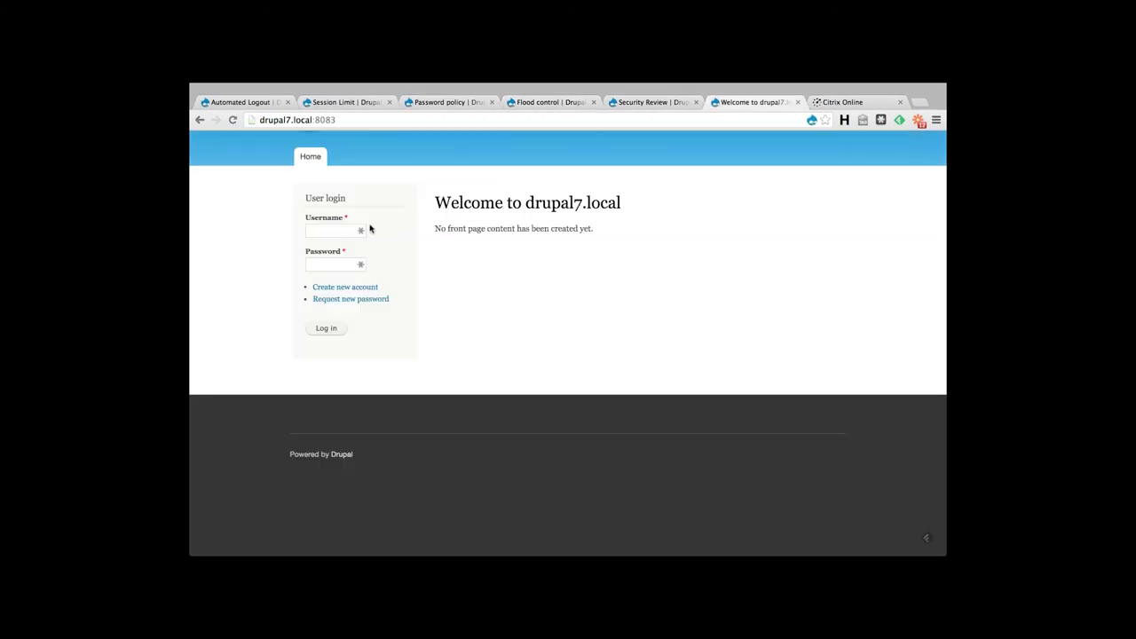
# Log back in with the administrator credentials
pyautogui.click(322, 230)
pyautogui.write('admin')
pyautogui.press('Tab')
pyautogui.write('admin')
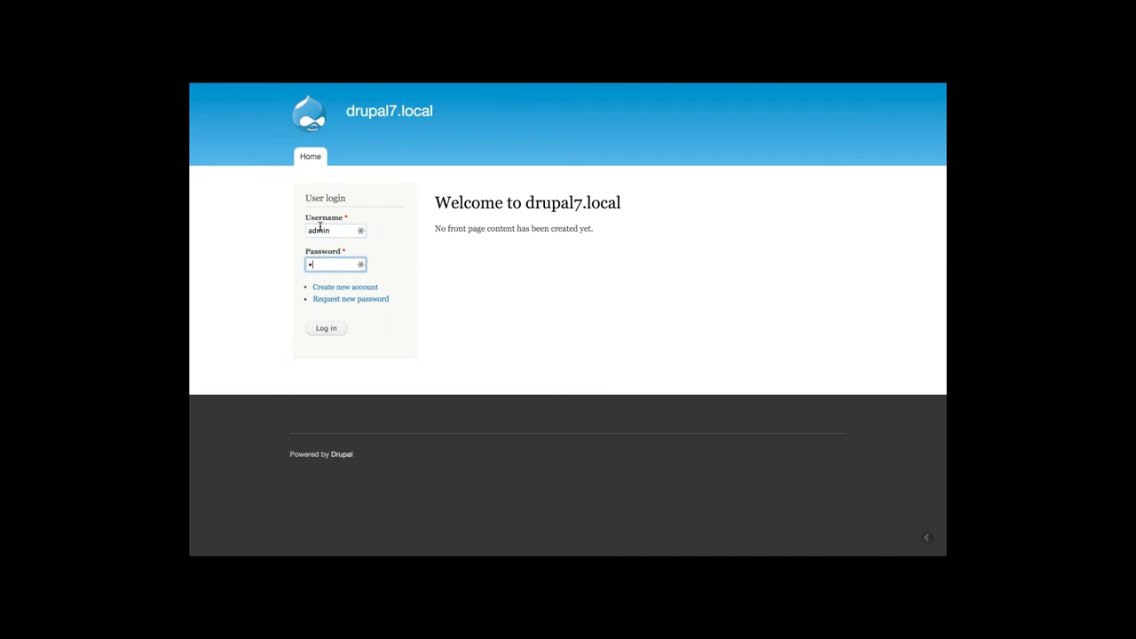
pyautogui.press('Return')
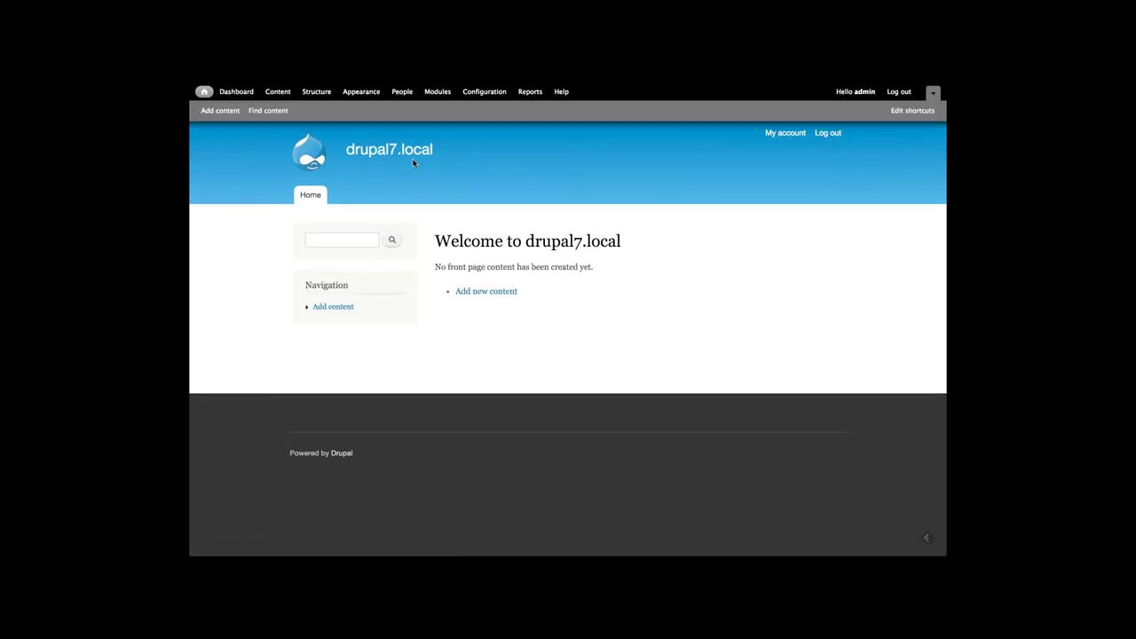
# Review the Flood control login limits, then view the Security Review project page
pyautogui.click(485, 93)
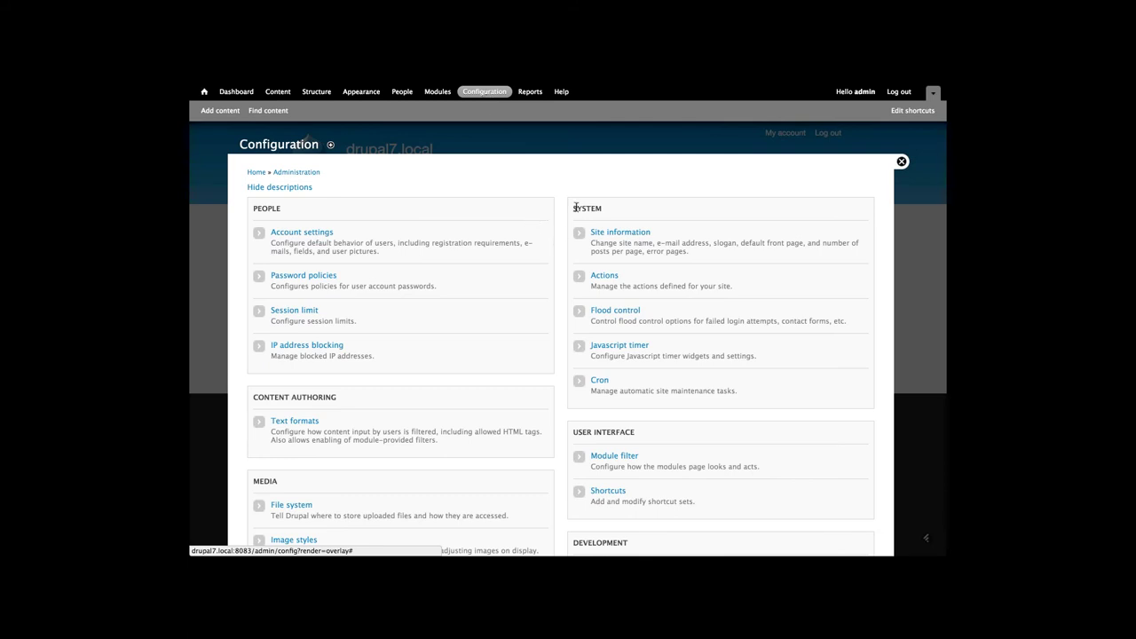
pyautogui.click(597, 311)
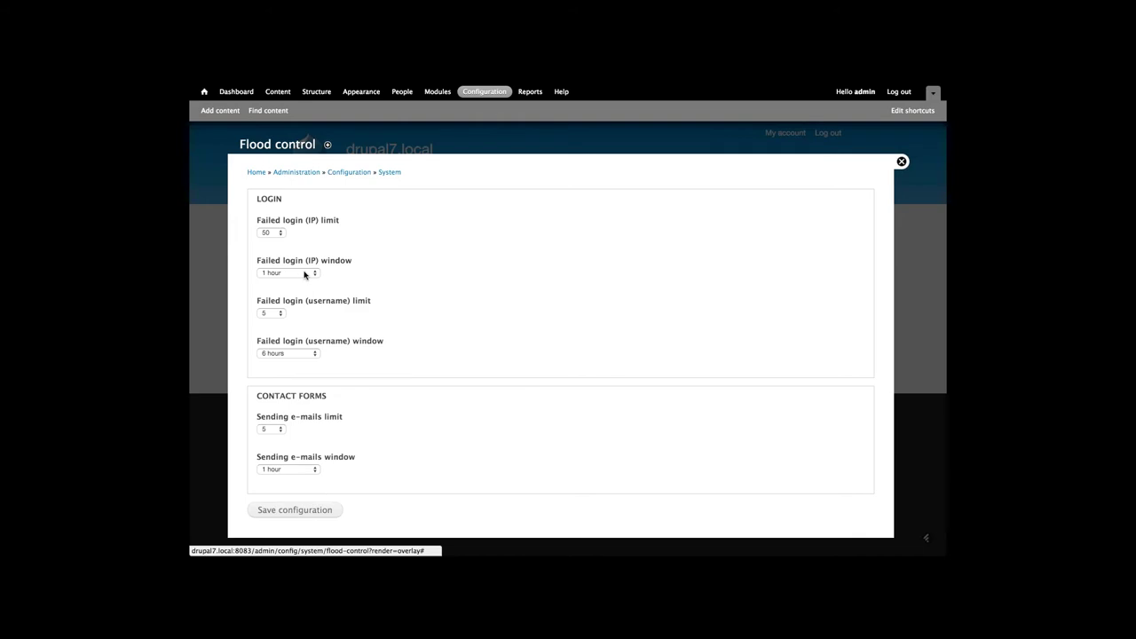
pyautogui.scroll(-1, 297, 276)
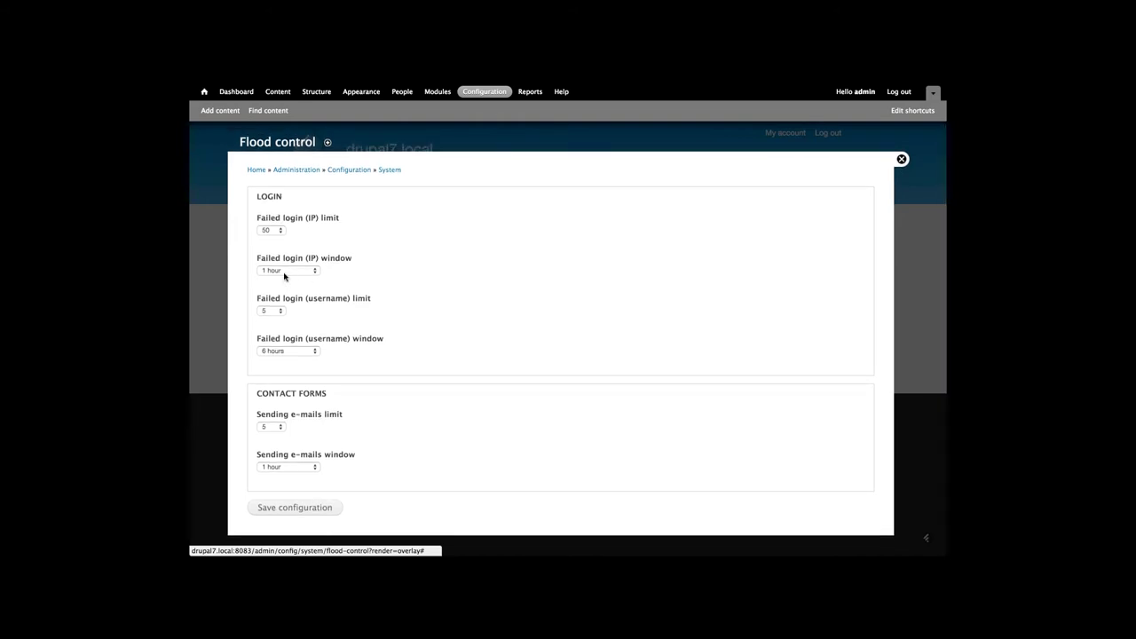
pyautogui.scroll(-1, 284, 277)
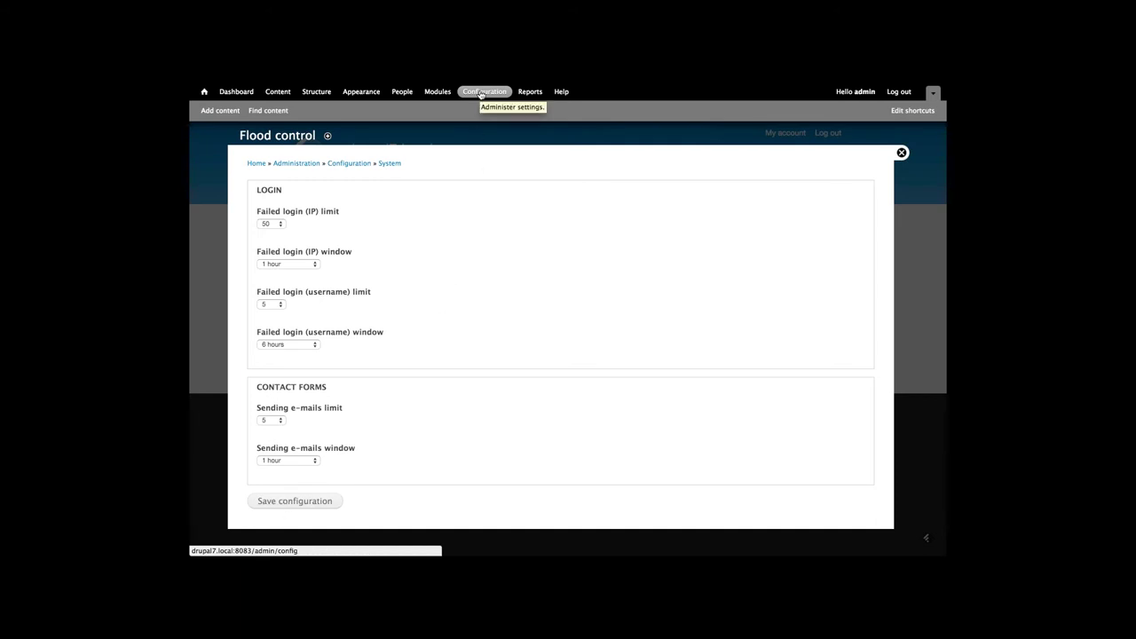
pyautogui.click(900, 153)
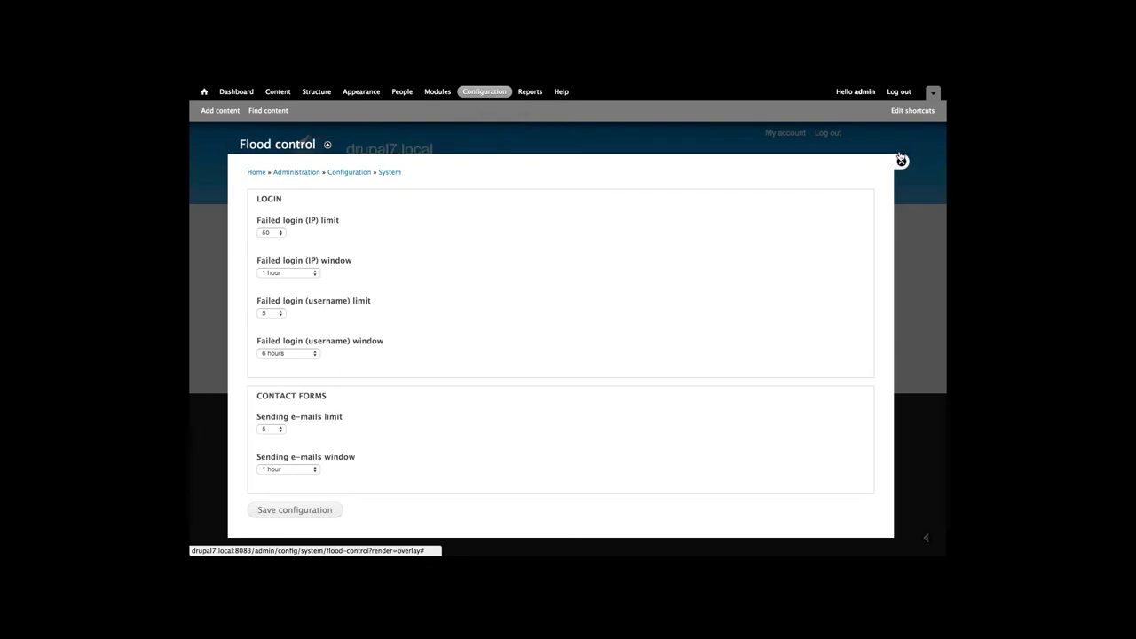
pyautogui.moveTo(557, 86)
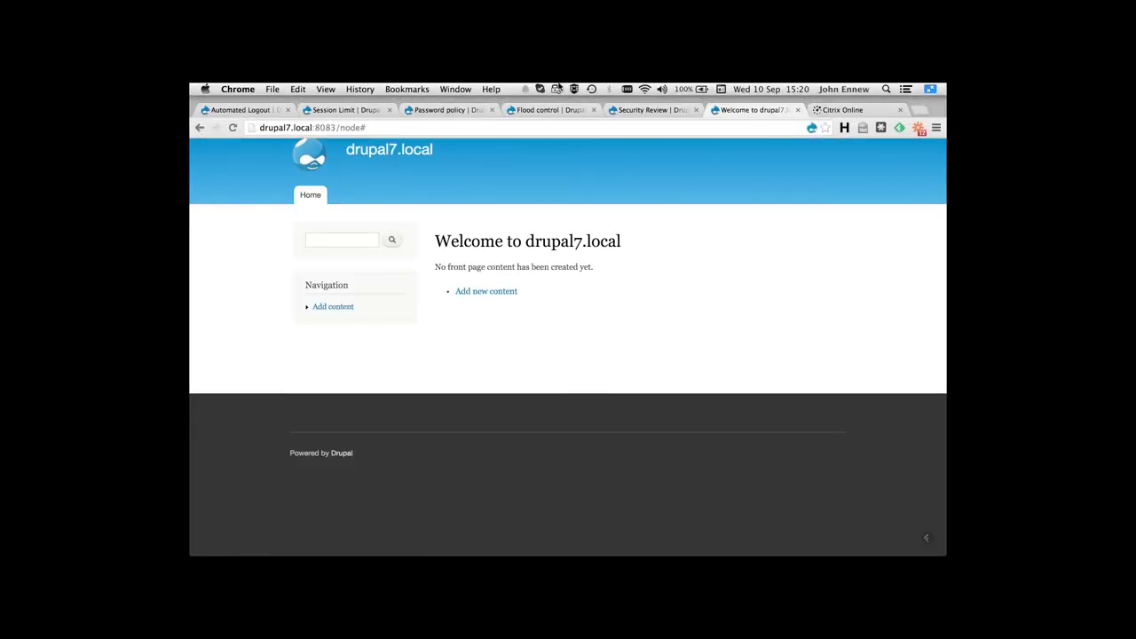
pyautogui.click(626, 110)
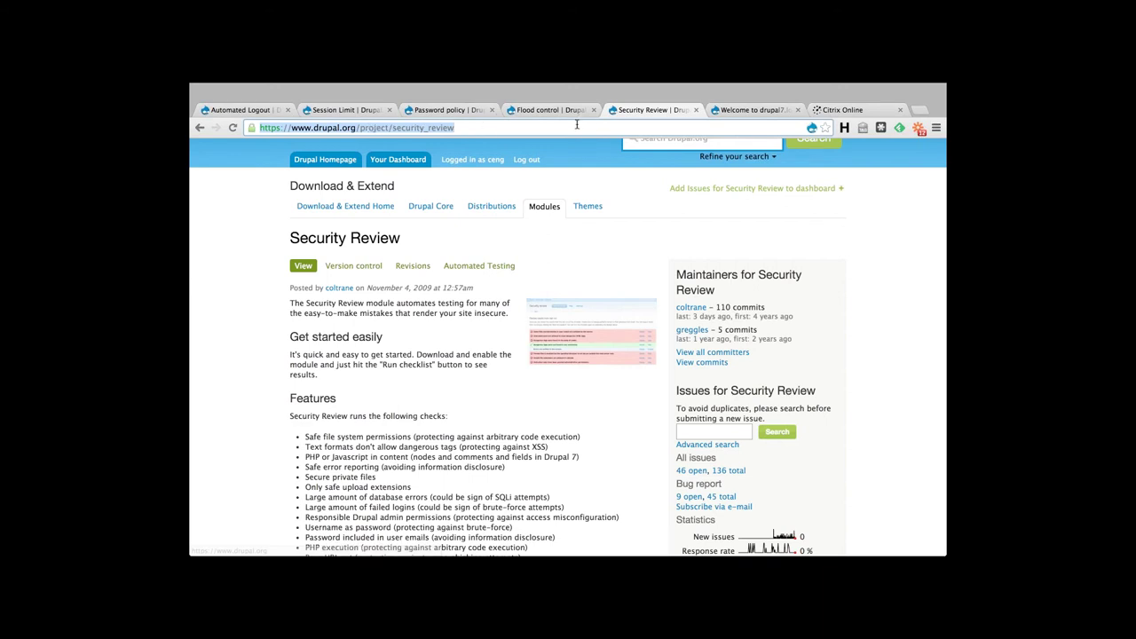
pyautogui.click(734, 112)
pyautogui.press('ctrl+super+f')
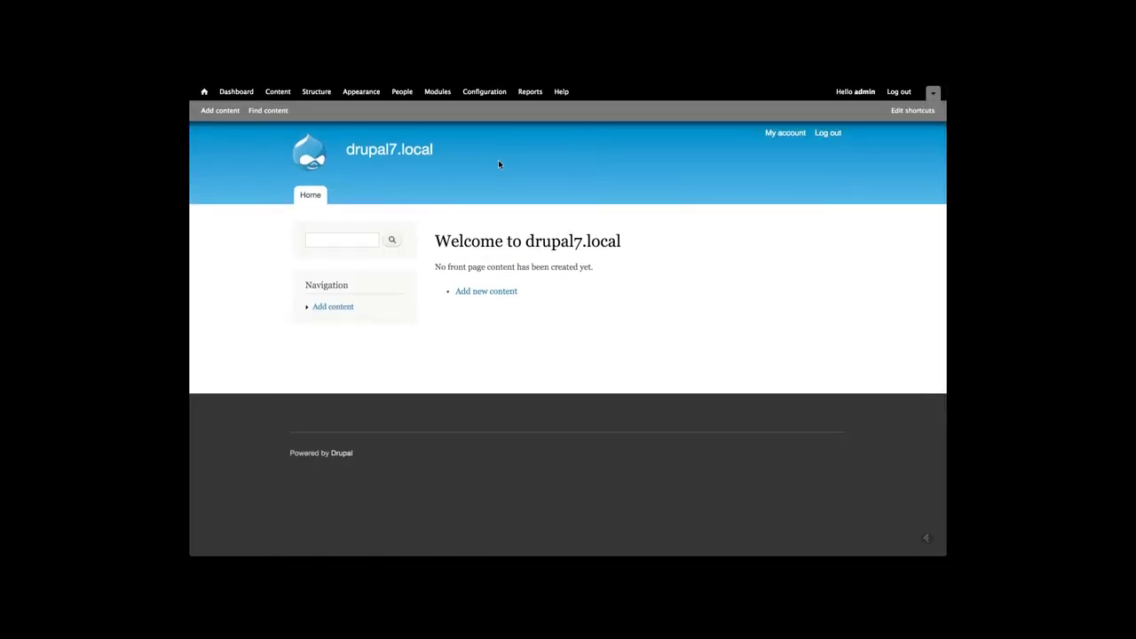
# Run the Security Review checklist from Reports, showing three failing checks
pyautogui.click(484, 94)
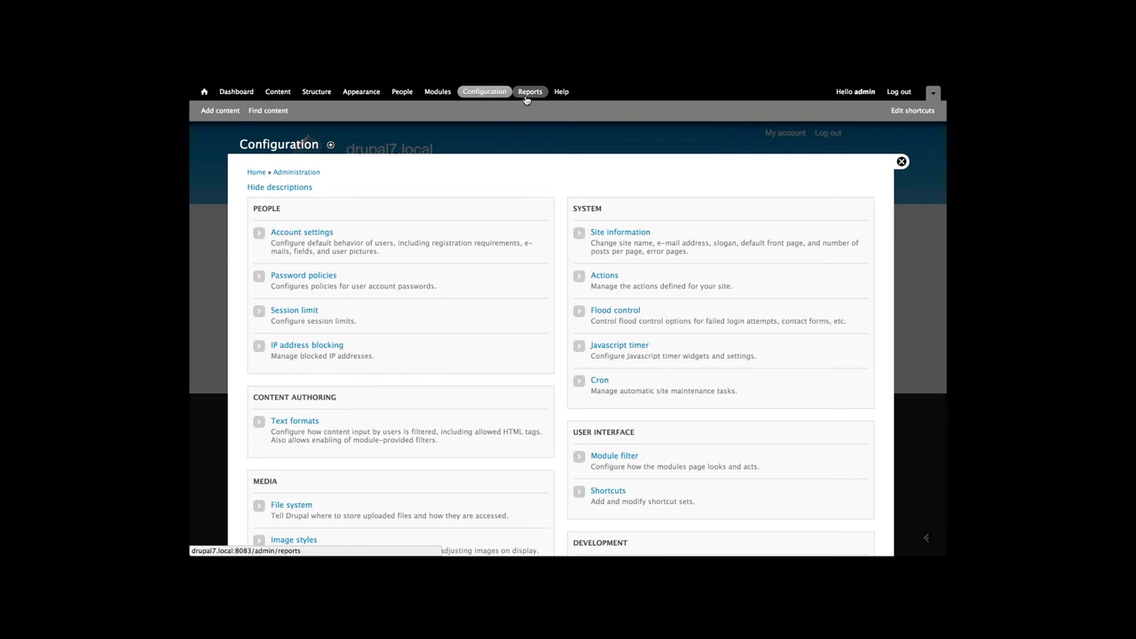
pyautogui.click(527, 96)
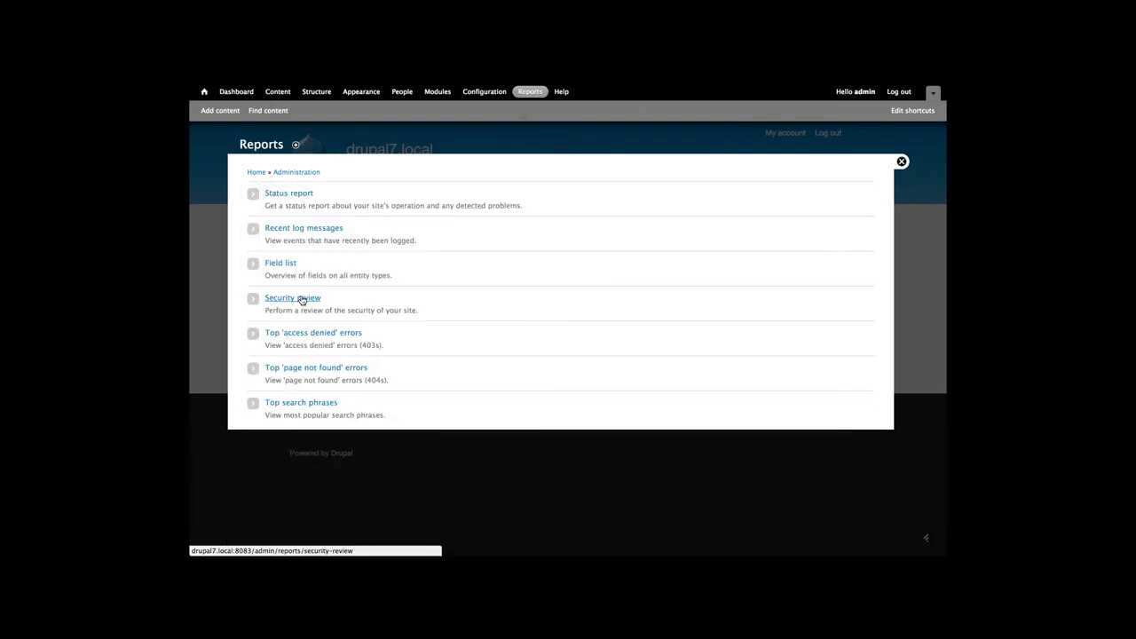
pyautogui.click(301, 299)
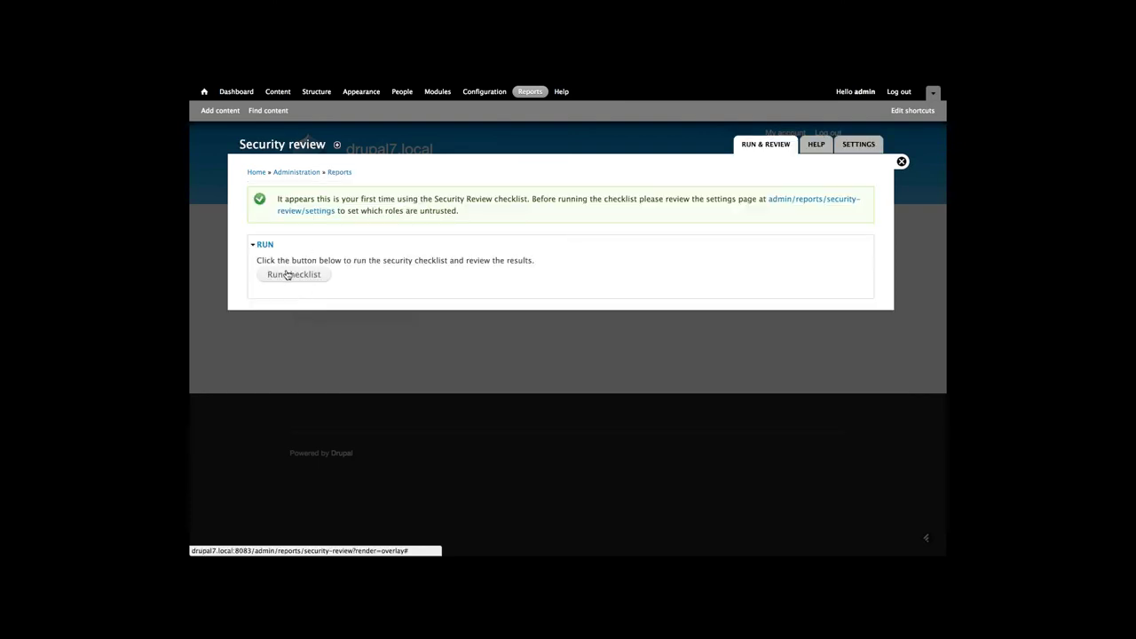
pyautogui.click(287, 275)
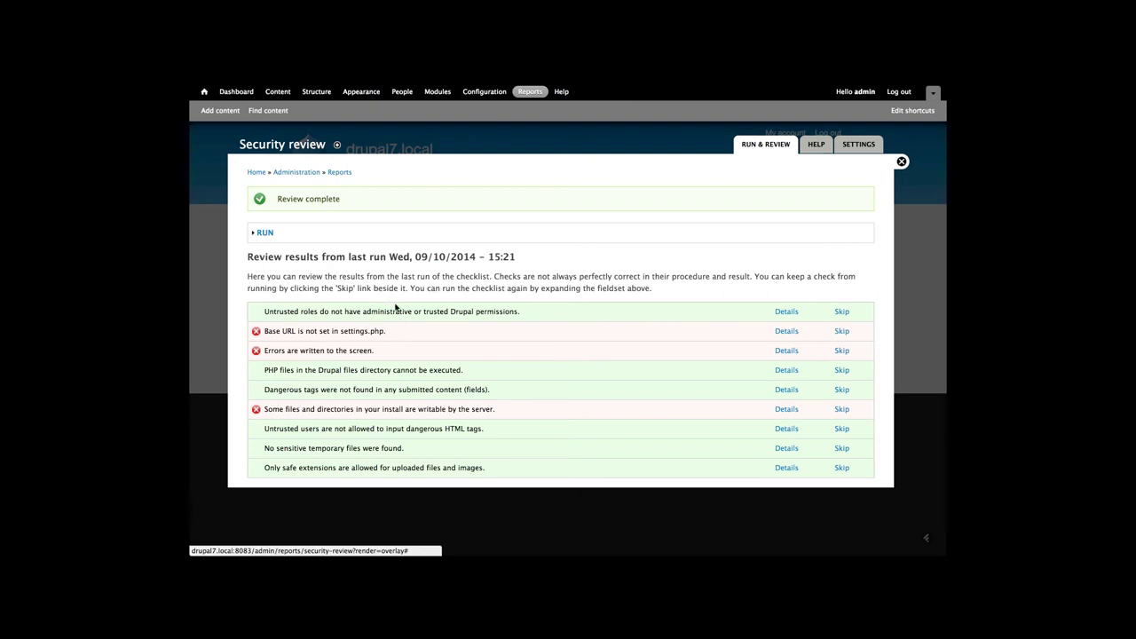
# Set error message display to None in Logging and errors and save the configuration
pyautogui.doubleClick(272, 350)
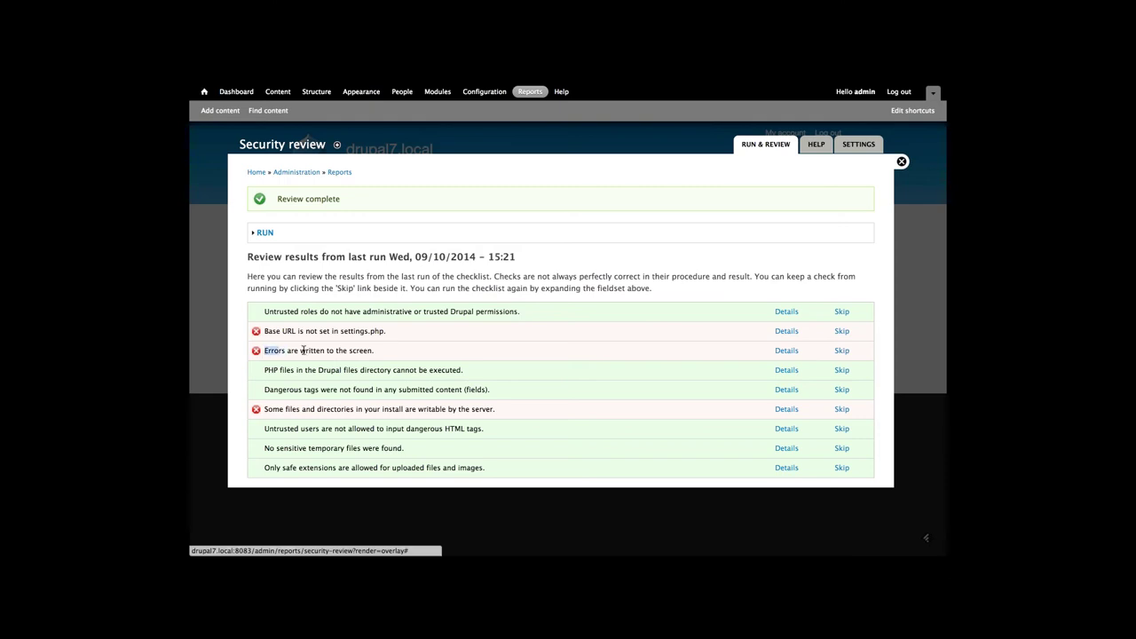
pyautogui.moveTo(303, 351); pyautogui.dragTo(384, 348)
pyautogui.click(384, 349)
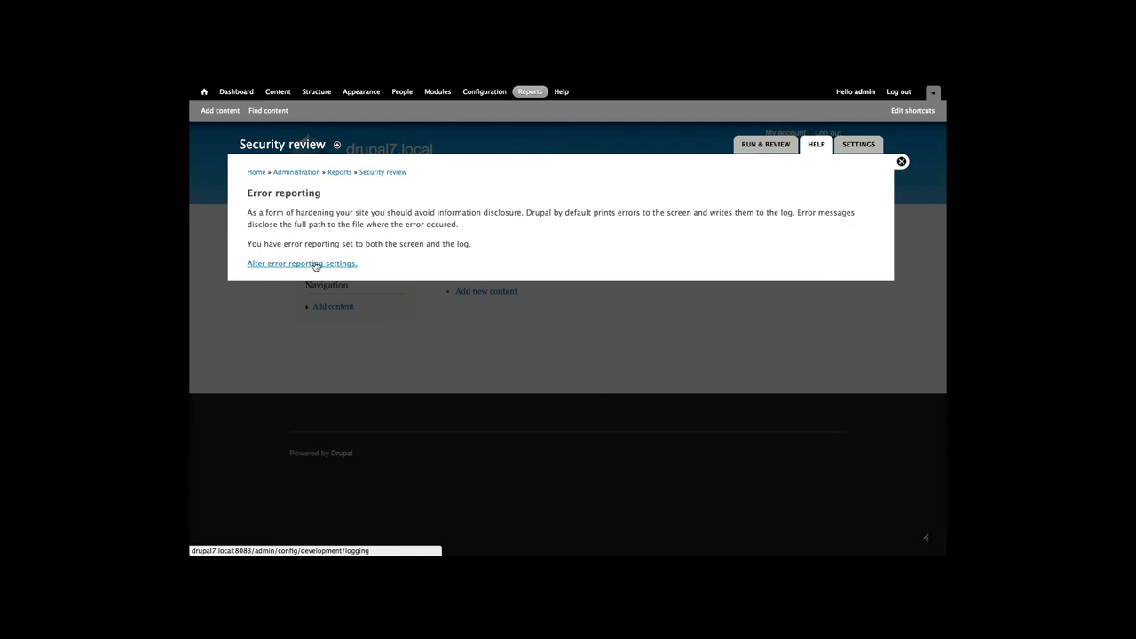
pyautogui.click(316, 264)
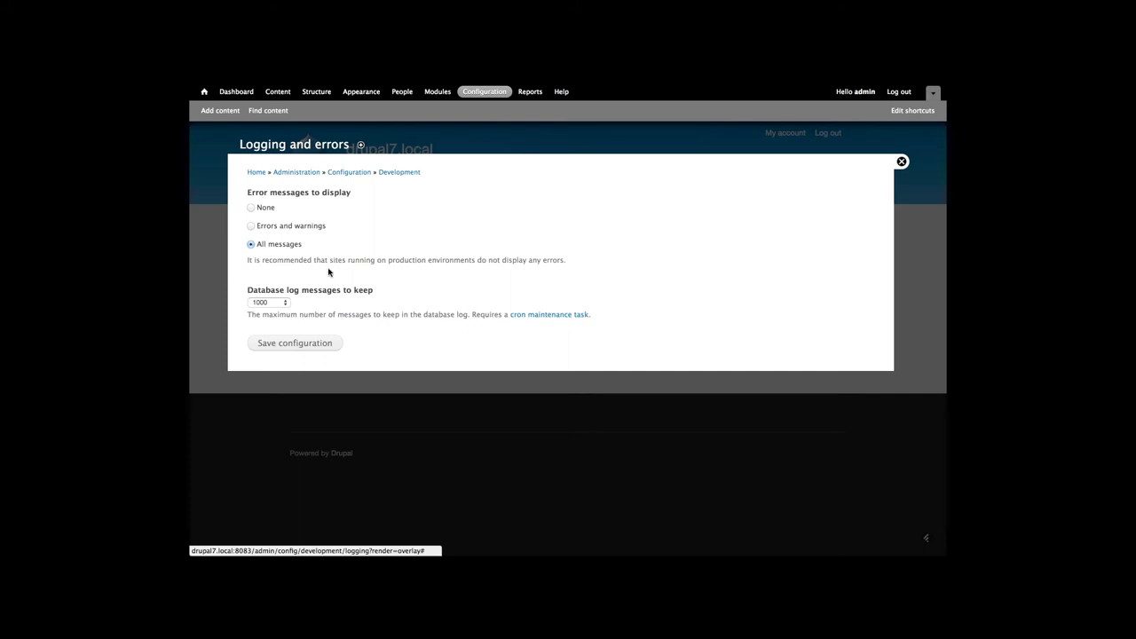
pyautogui.click(252, 207)
pyautogui.click(288, 344)
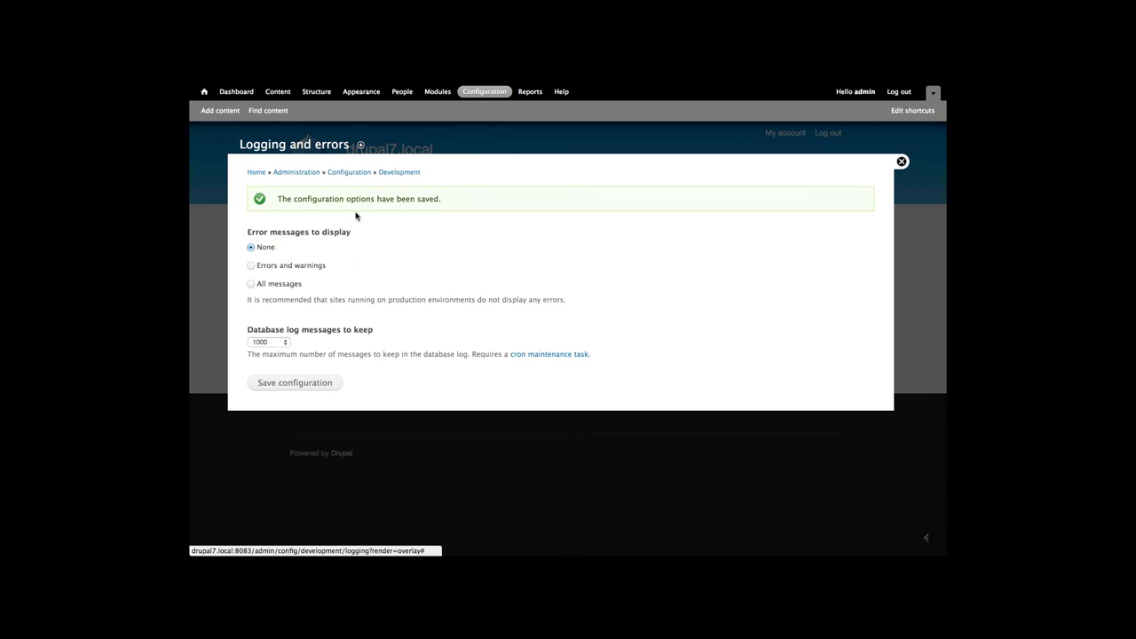
# Rerun the Security Review checklist and confirm 'Error reporting set to log only' now passes
pyautogui.click(529, 94)
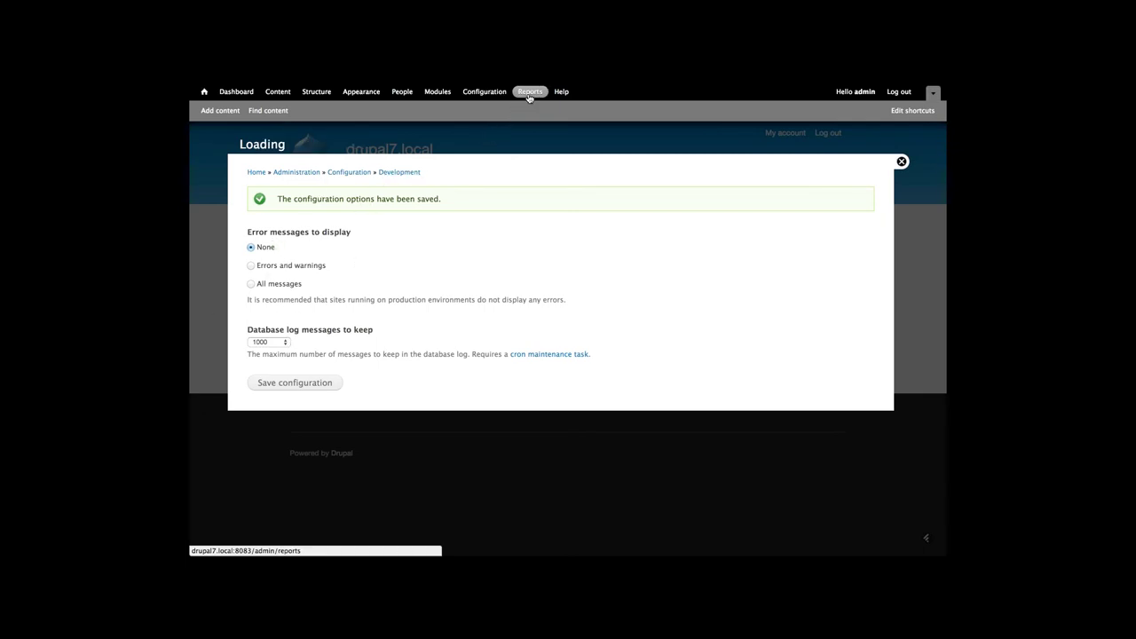
pyautogui.click(301, 302)
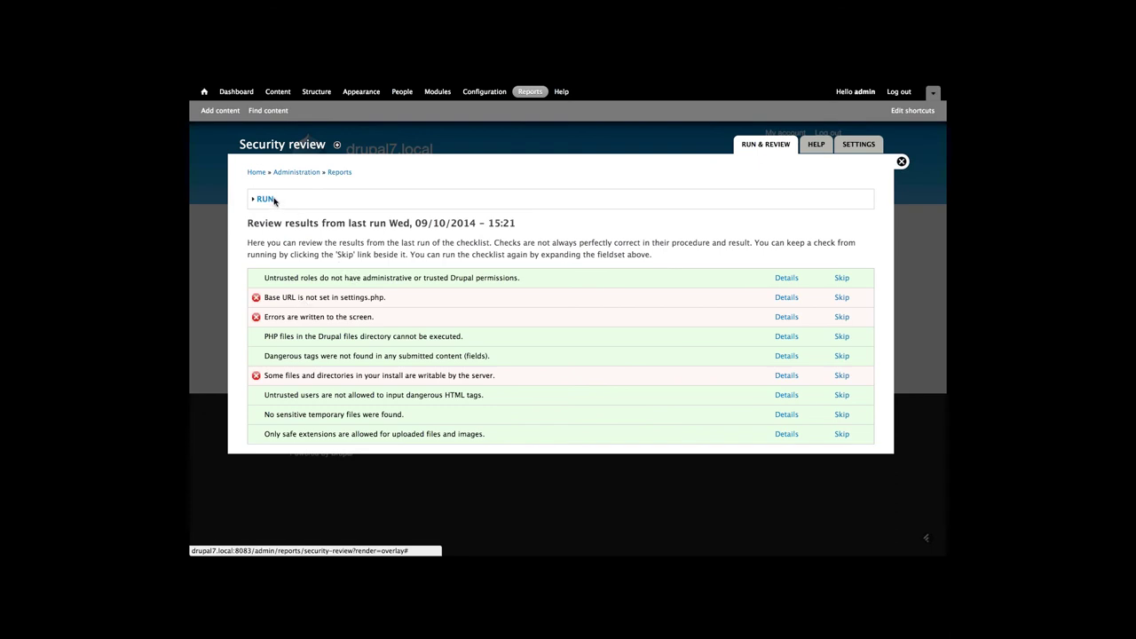
pyautogui.click(266, 198)
pyautogui.click(279, 234)
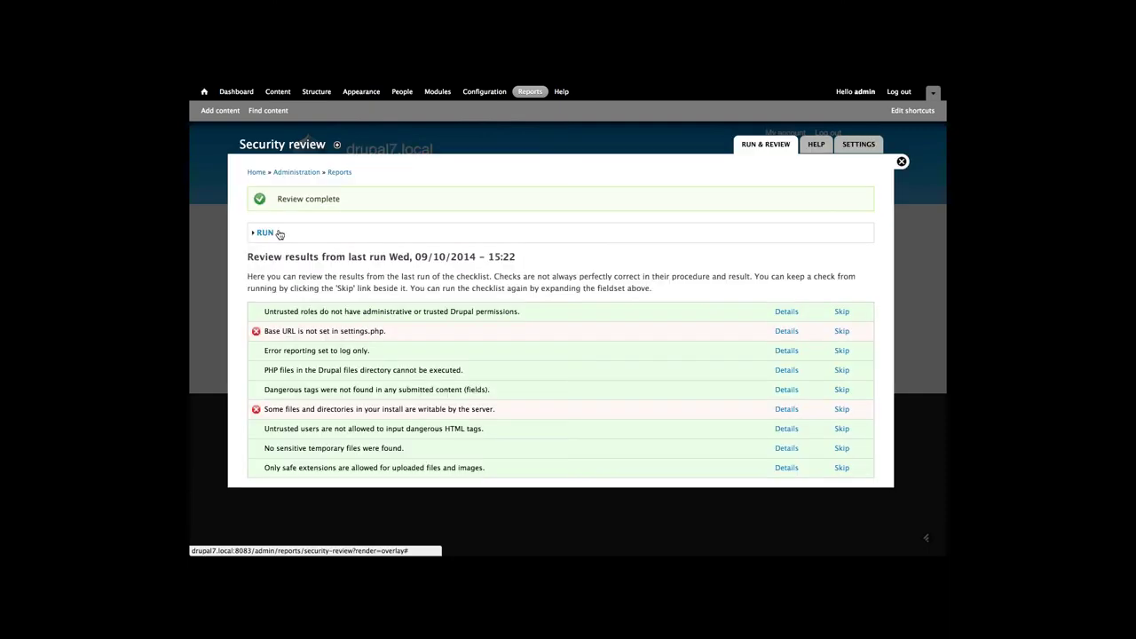
pyautogui.moveTo(262, 352); pyautogui.dragTo(393, 351)
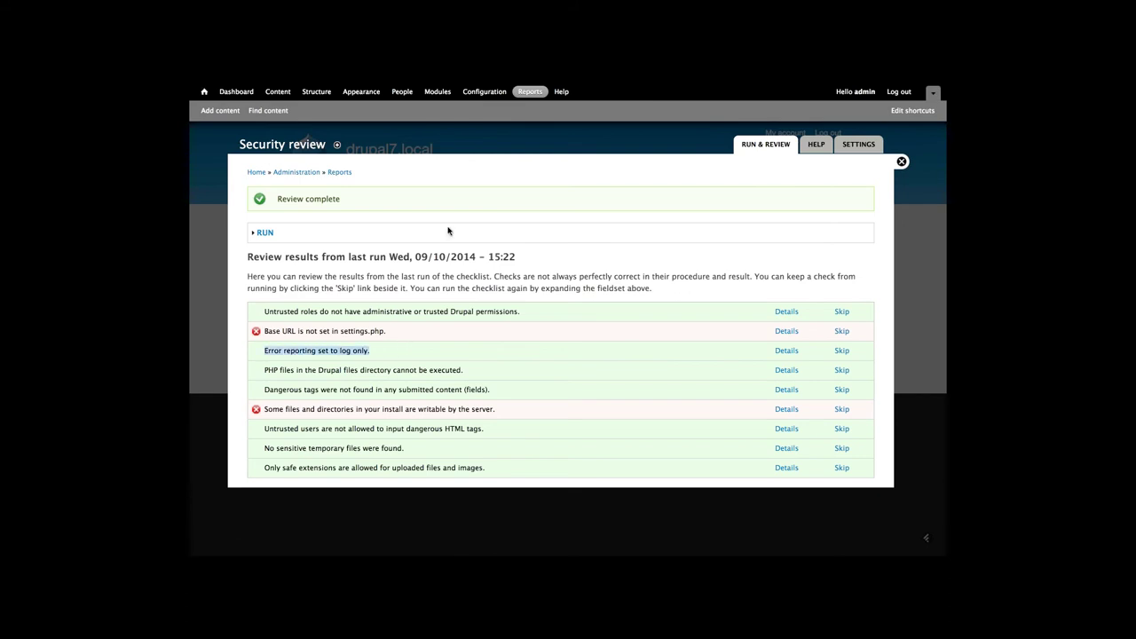
pyautogui.click(531, 92)
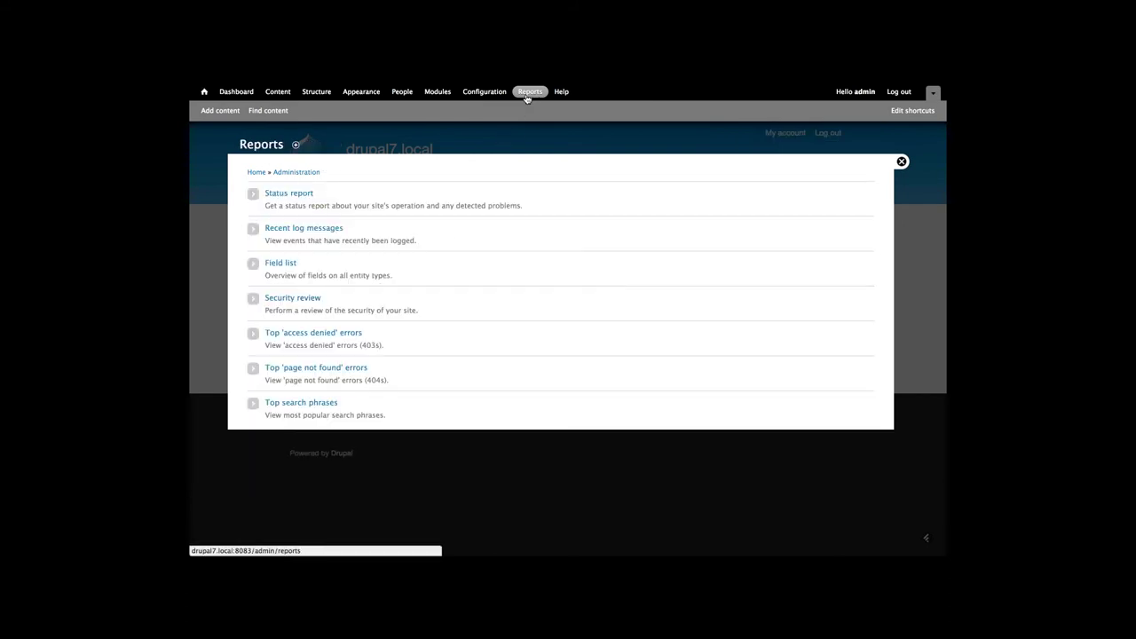
# Open the Status report and review its checks, including Drupal version 7.28 and the failed Security Review row
pyautogui.click(299, 194)
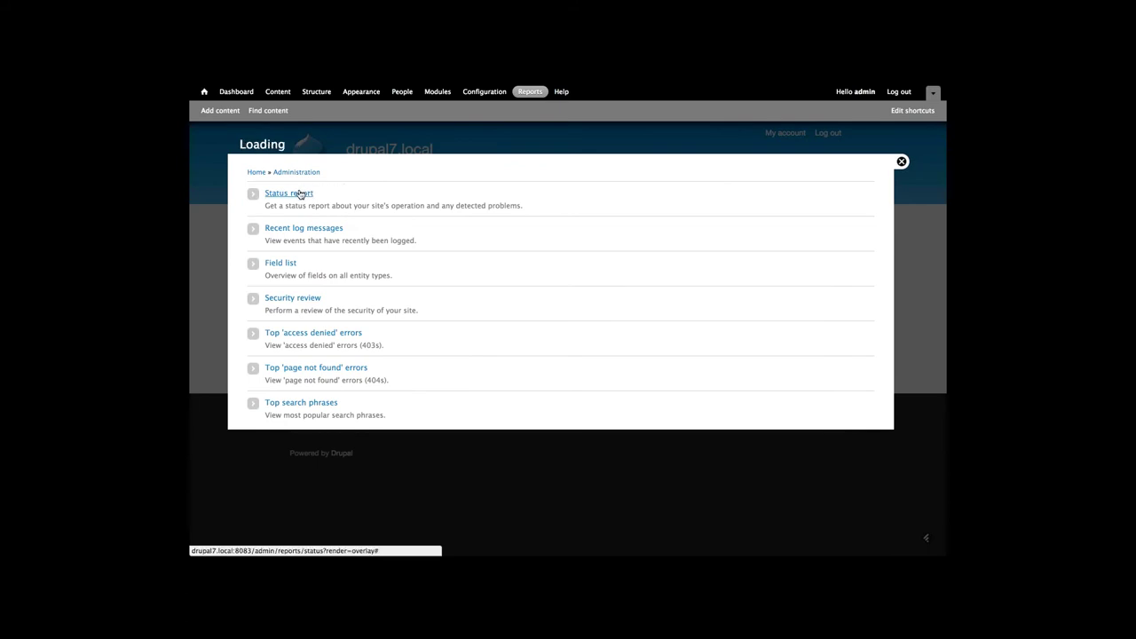
pyautogui.scroll(-6, 299, 193)
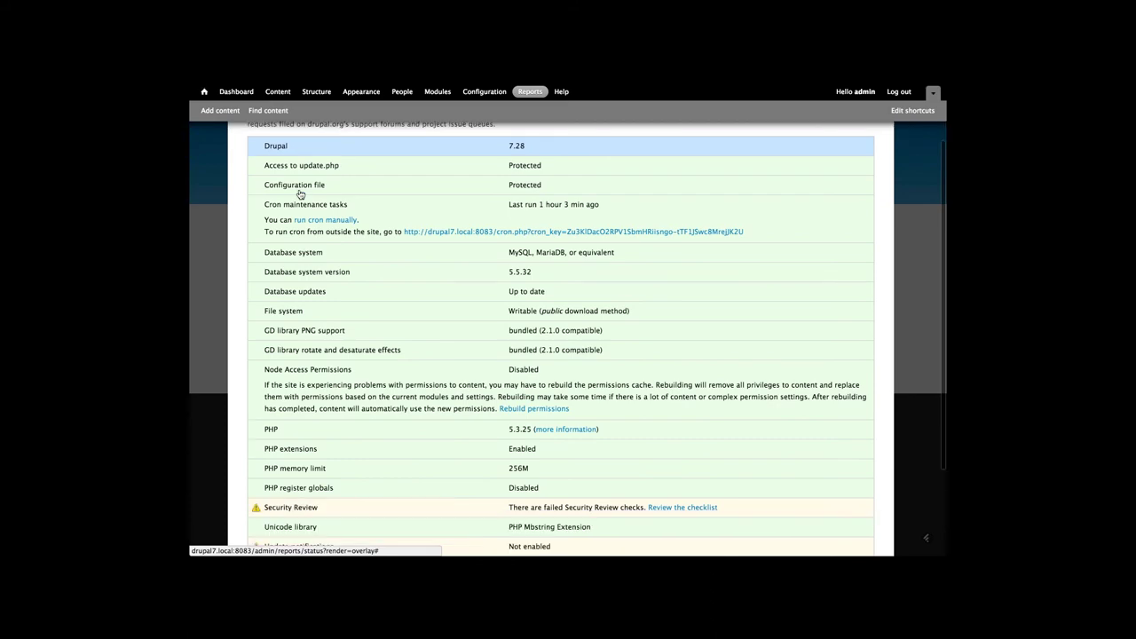
pyautogui.scroll(5, 300, 193)
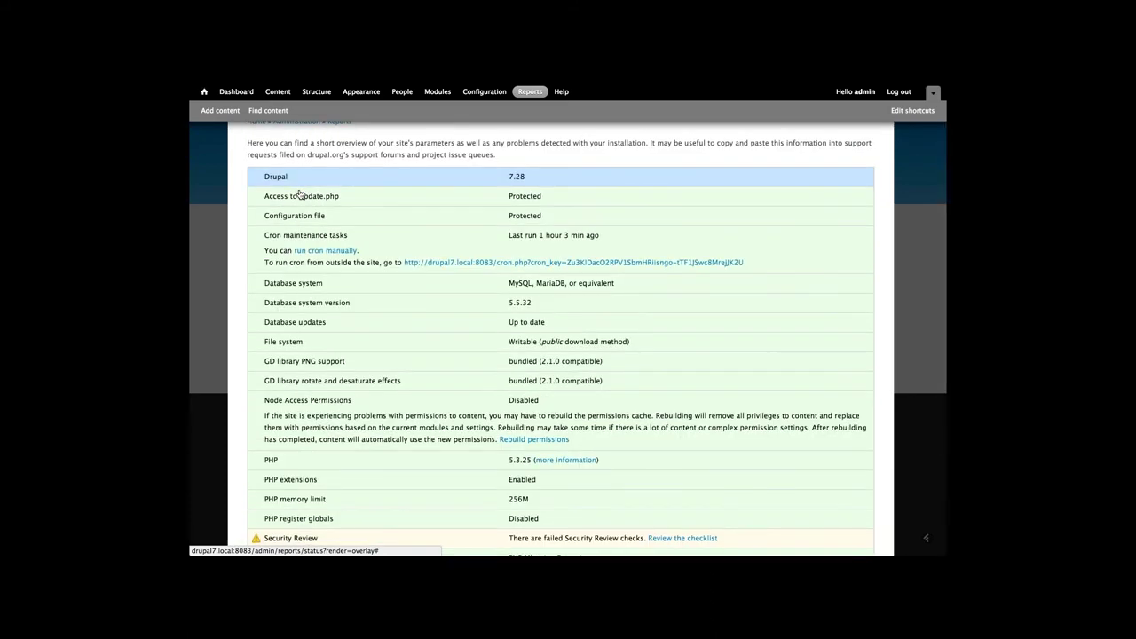
pyautogui.scroll(-2, 300, 194)
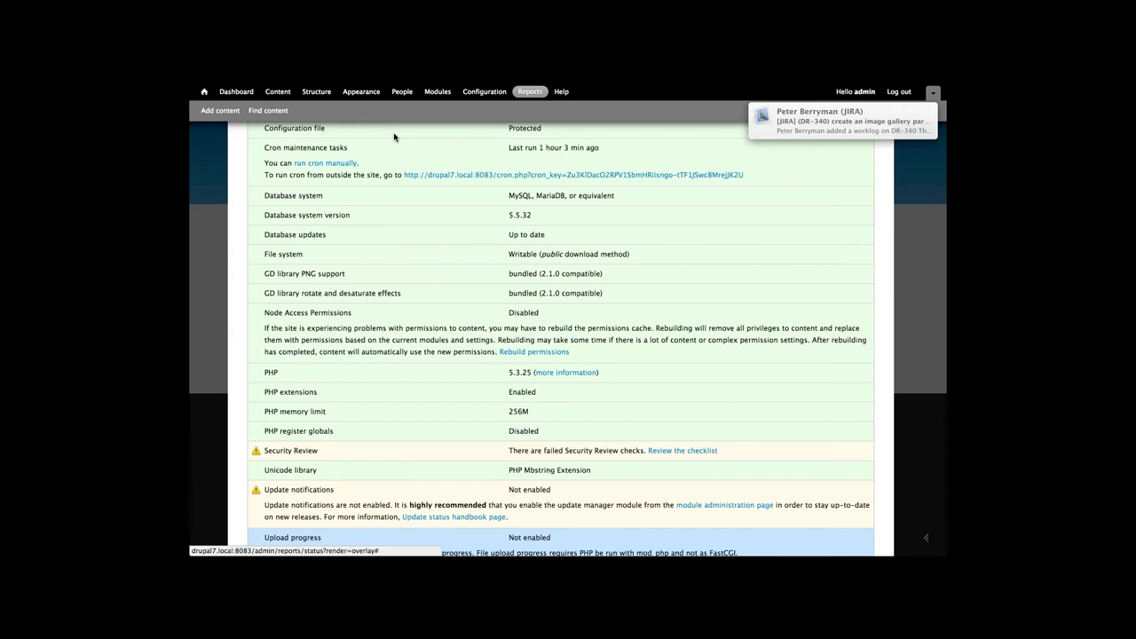
pyautogui.scroll(-3, 394, 137)
pyautogui.scroll(3, 394, 137)
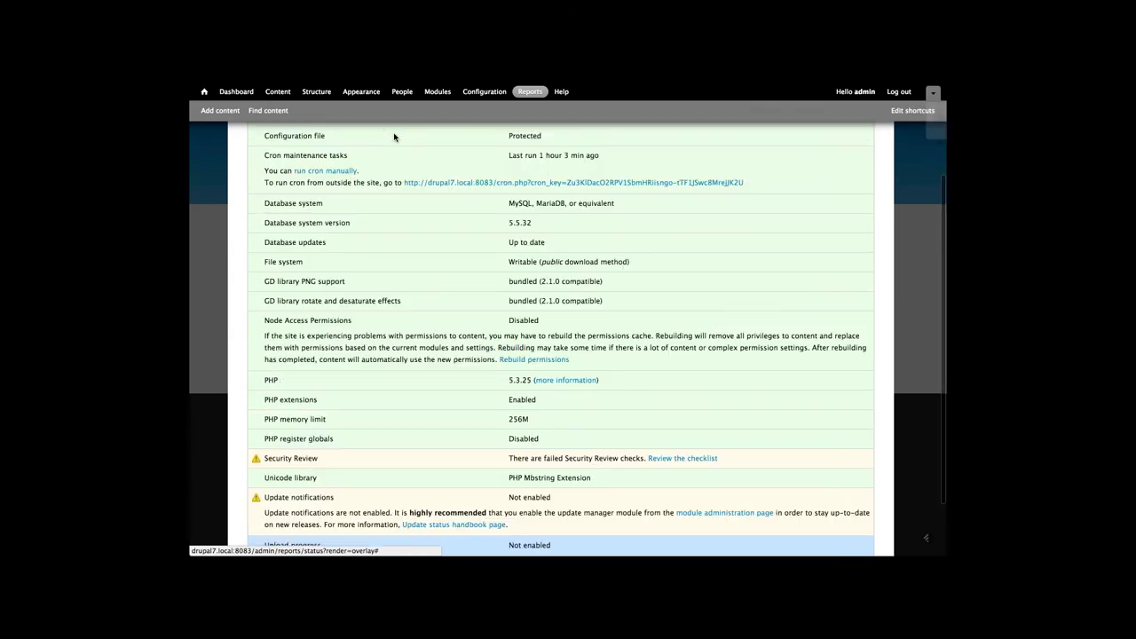
pyautogui.scroll(1, 394, 137)
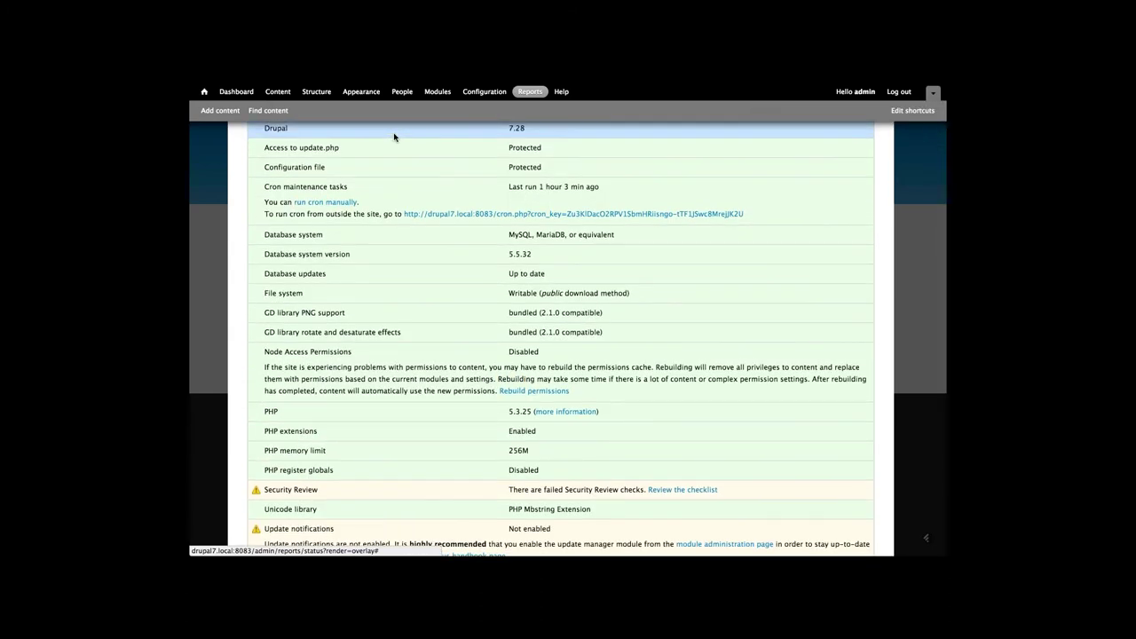
pyautogui.scroll(2, 394, 137)
pyautogui.scroll(-1, 366, 277)
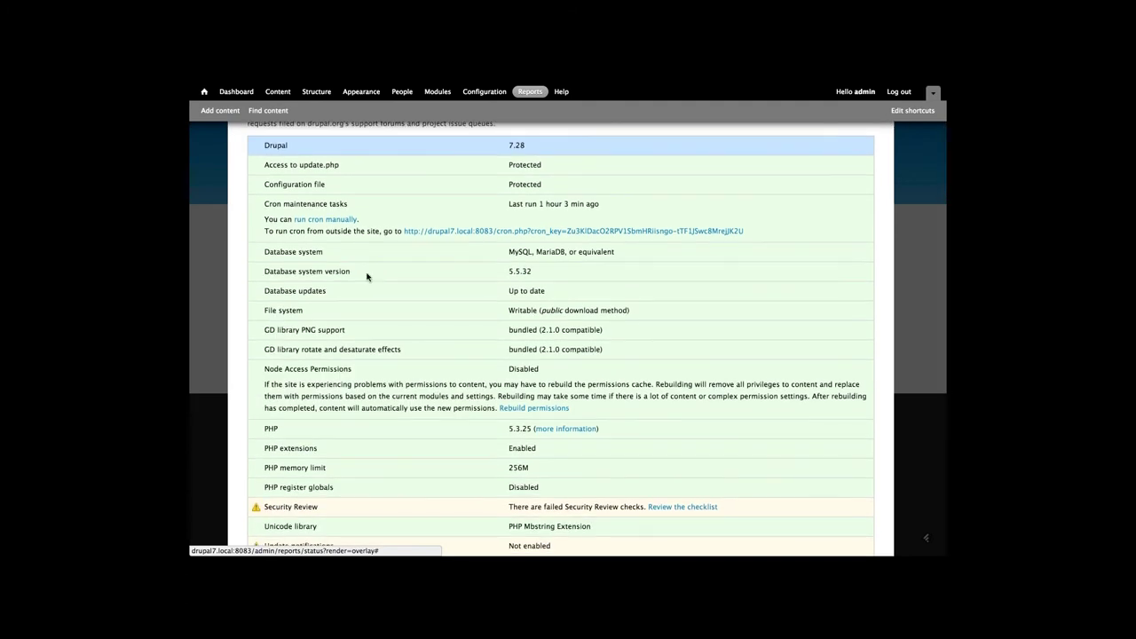
pyautogui.scroll(-1, 367, 277)
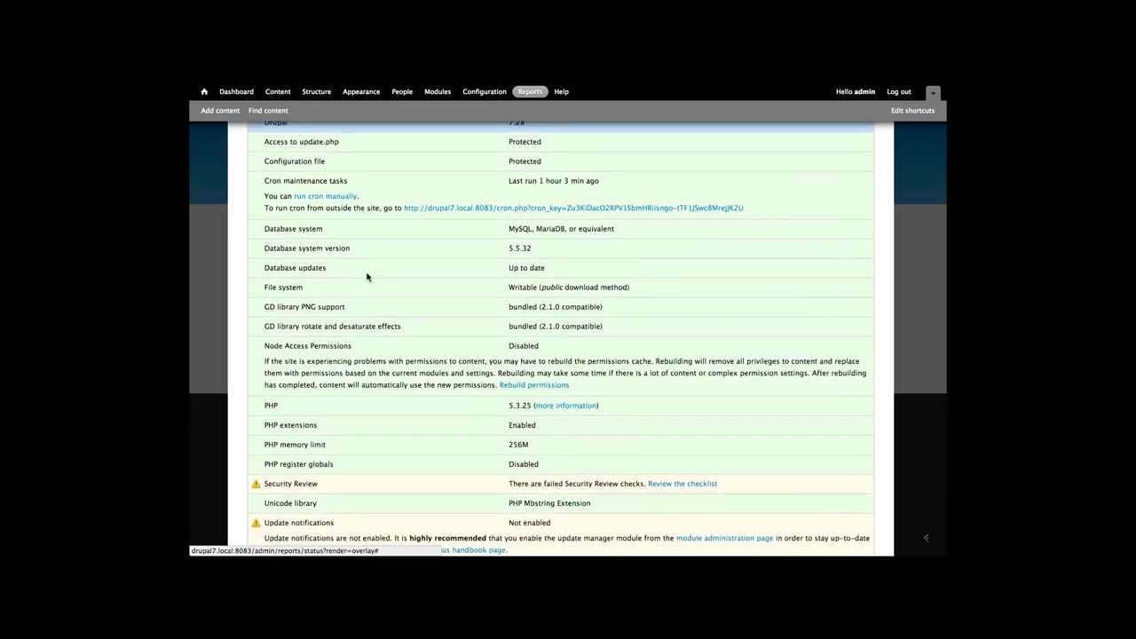
pyautogui.scroll(-3, 367, 277)
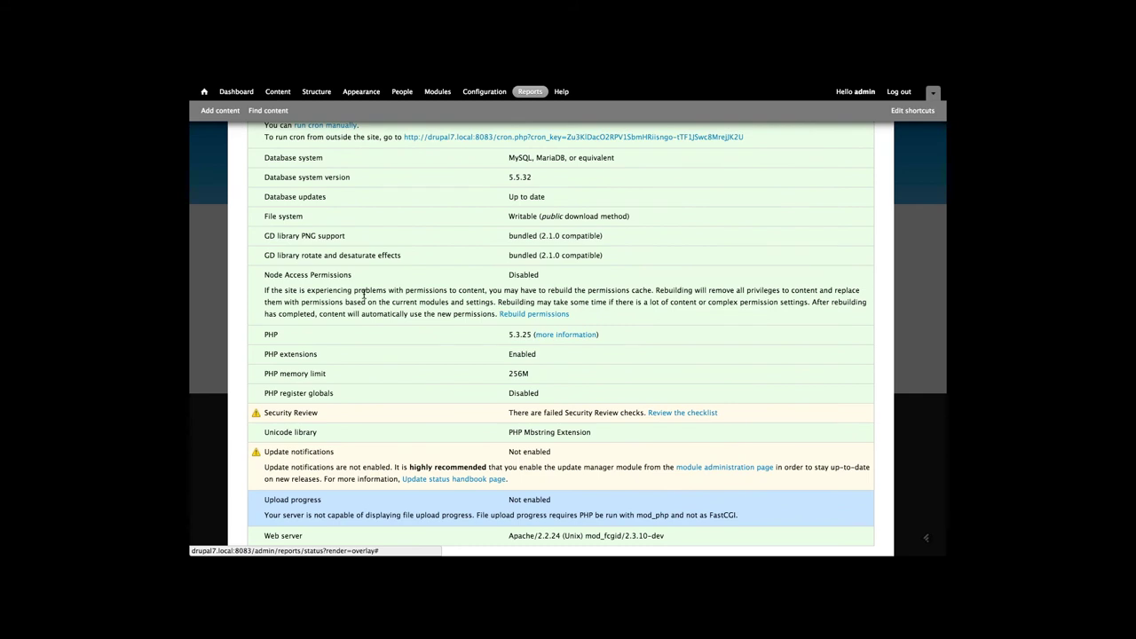
pyautogui.scroll(4, 364, 294)
pyautogui.scroll(-1, 364, 298)
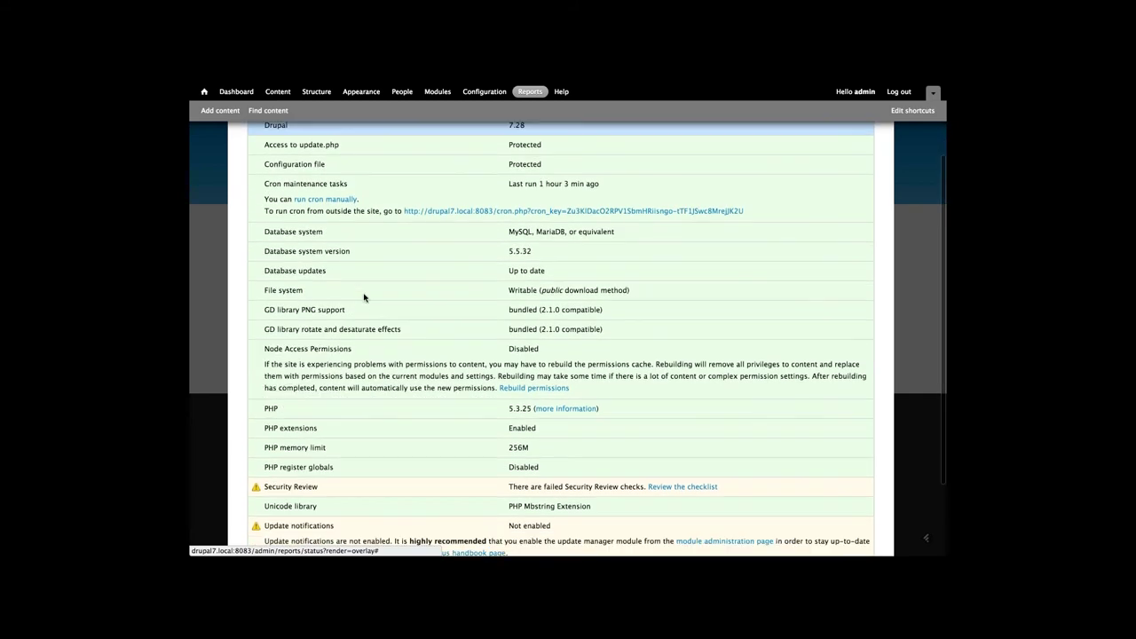
pyautogui.scroll(-4, 364, 297)
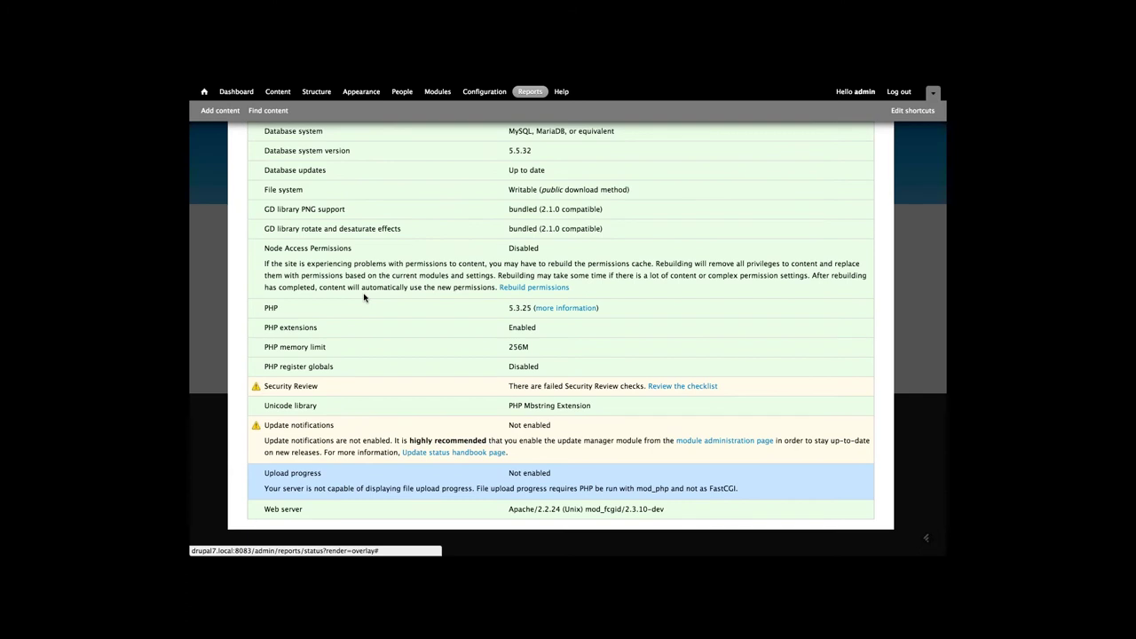
pyautogui.scroll(4, 363, 297)
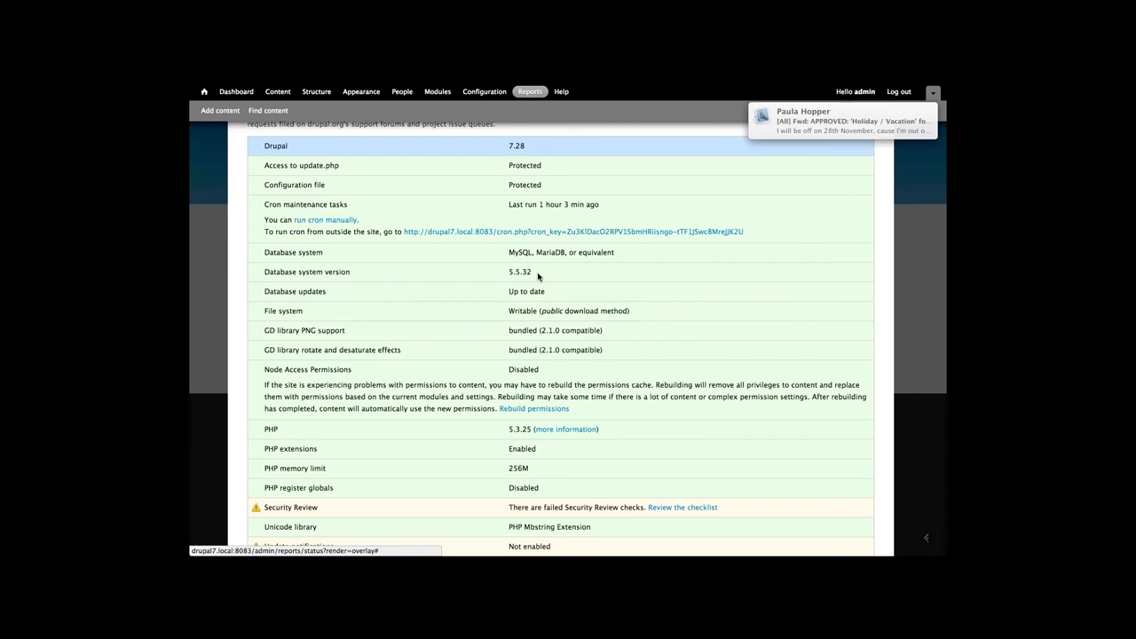
# Switch to the Skype desktop space and close the Terminal, Skype chat and All My Files windows
pyautogui.press('super+bracketleft')
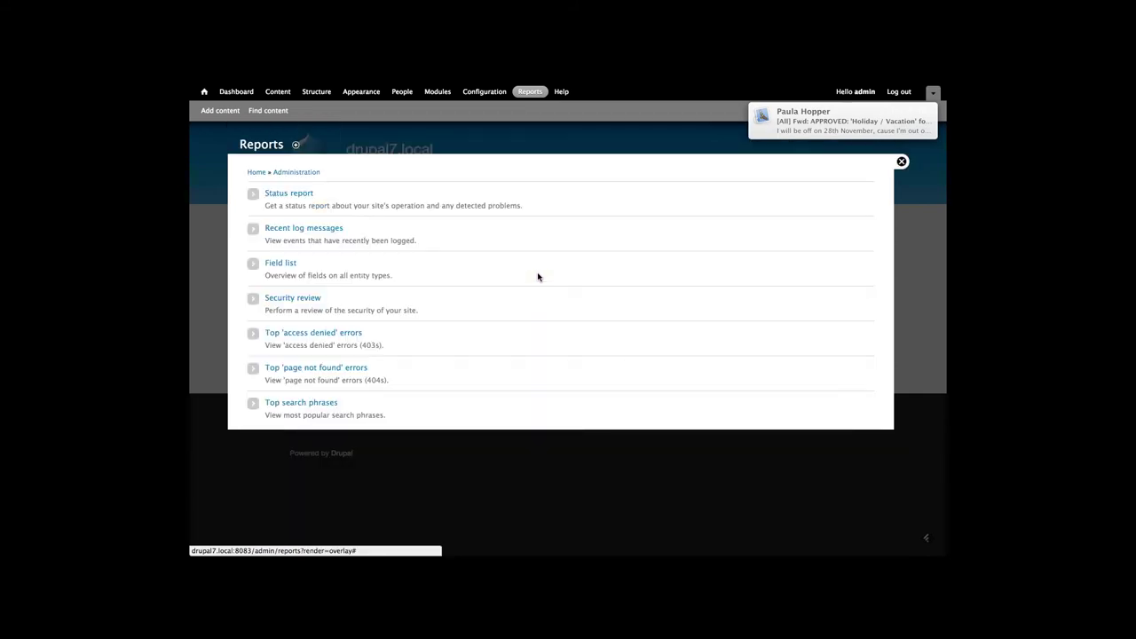
pyautogui.hotkey('ctrl', 'Left')
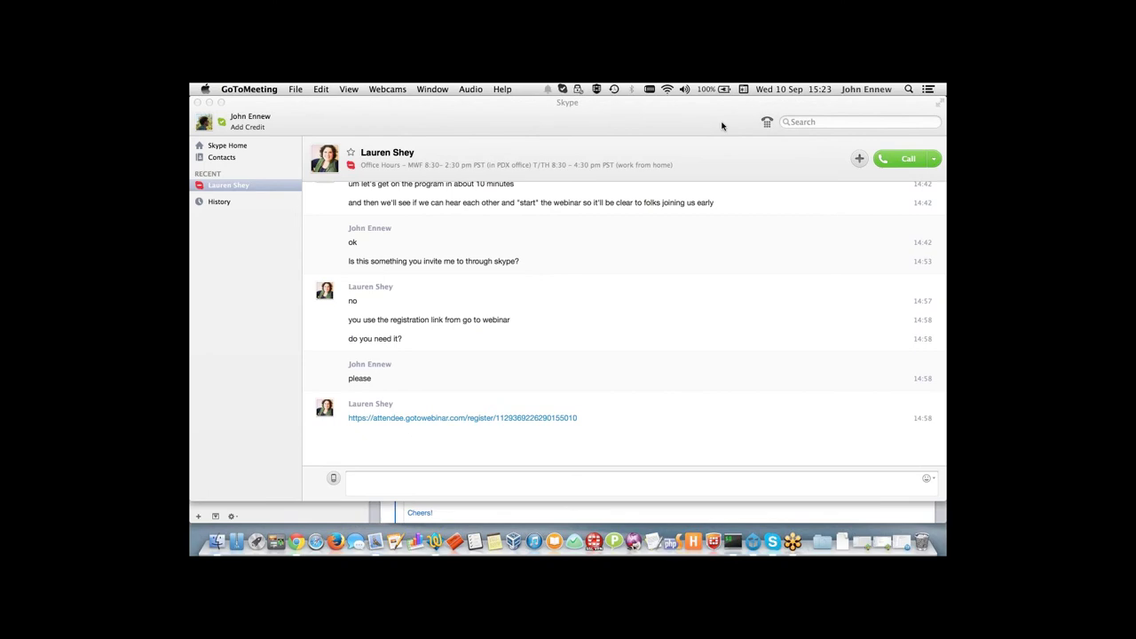
pyautogui.moveTo(639, 104); pyautogui.dragTo(639, 226)
pyautogui.hotkey('ctrl', 'Left')
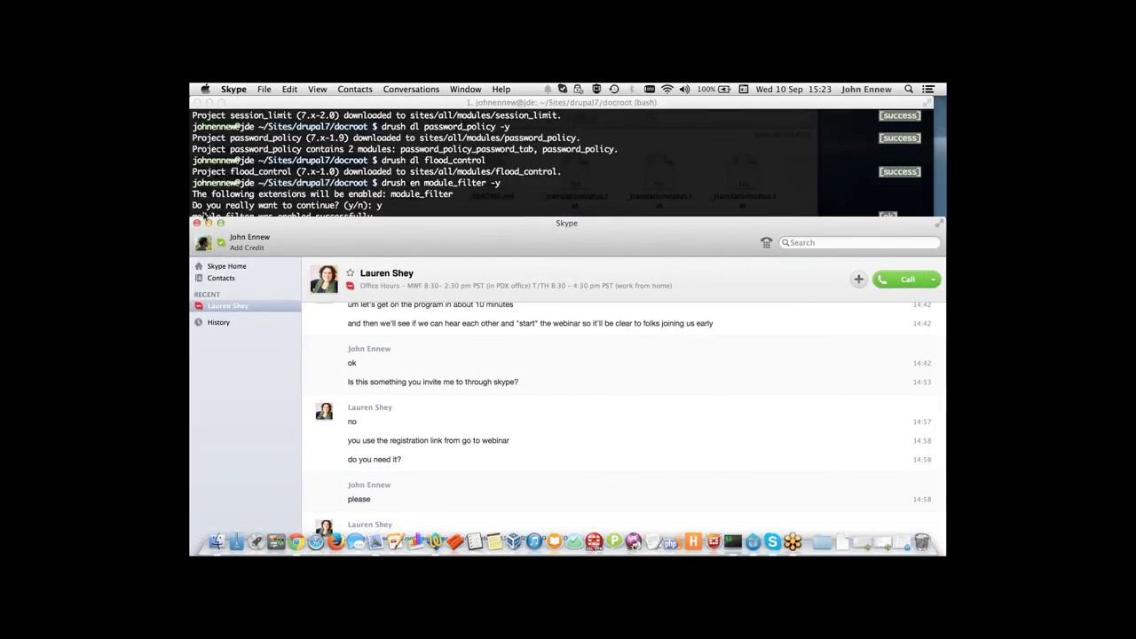
pyautogui.click(197, 102)
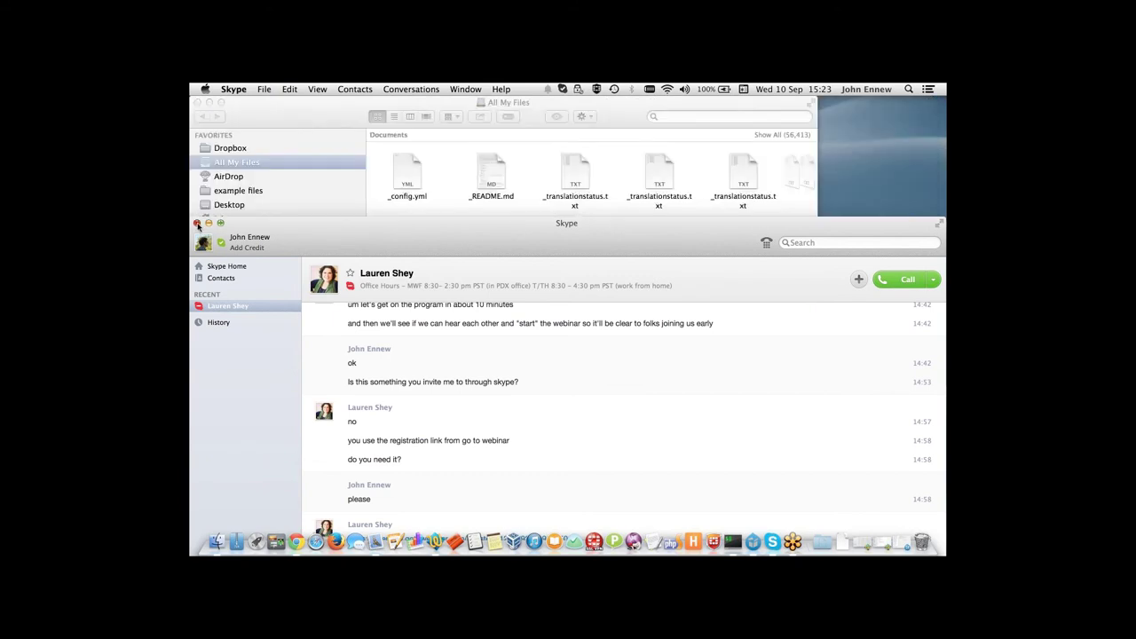
pyautogui.click(197, 223)
pyautogui.click(197, 102)
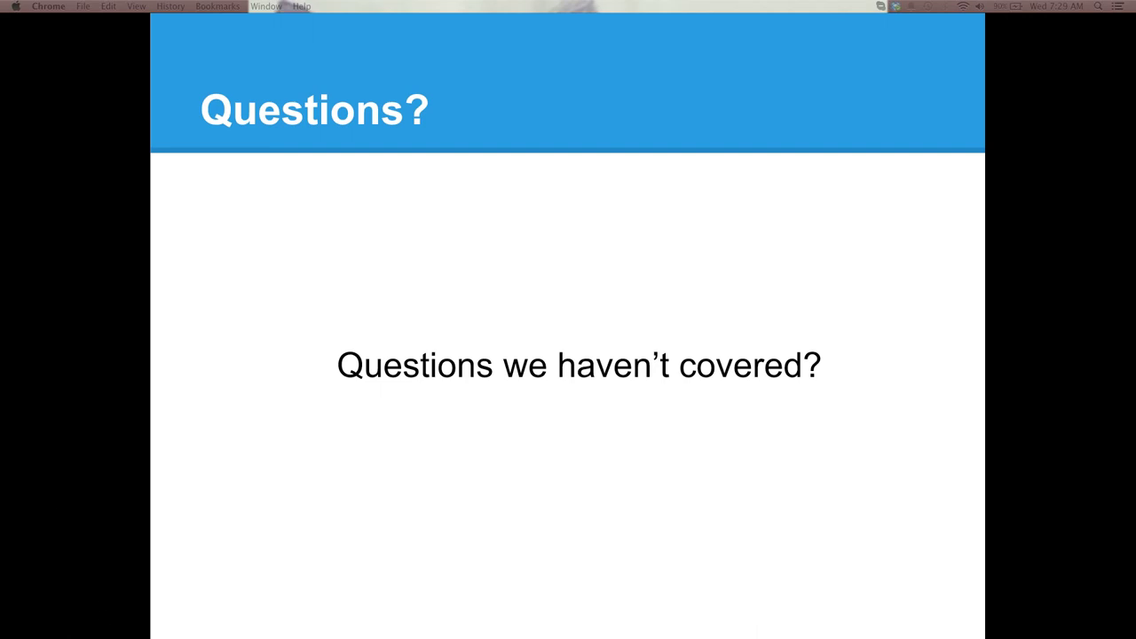
# Return to the full-screen Google Slides presentation on slide 8, 'Questions?'
pyautogui.moveTo(51, 556)
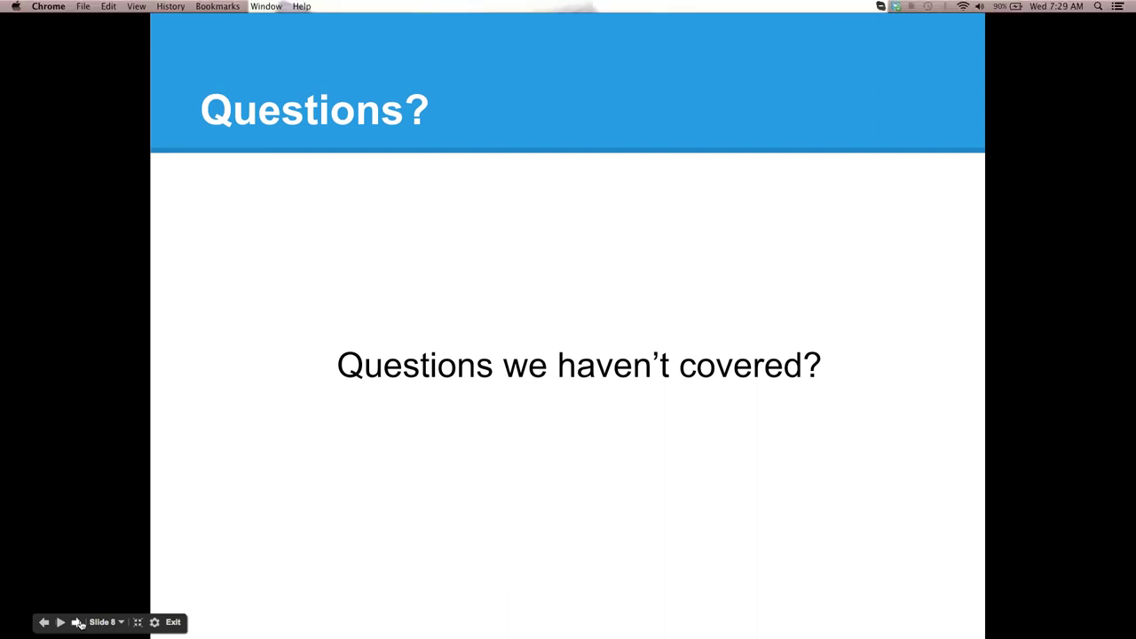
# Advance the slideshow to slide 9, 'COMING UP'
pyautogui.click(76, 622)
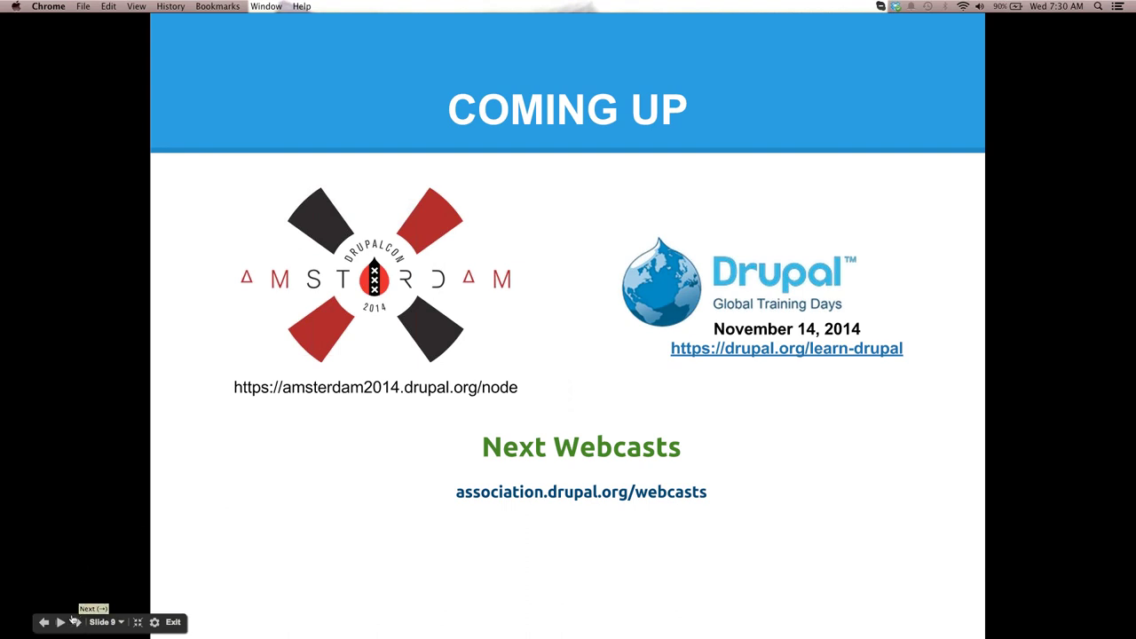
# Advance to slide 10, 'Let's do more great stuff together'
pyautogui.click(76, 622)
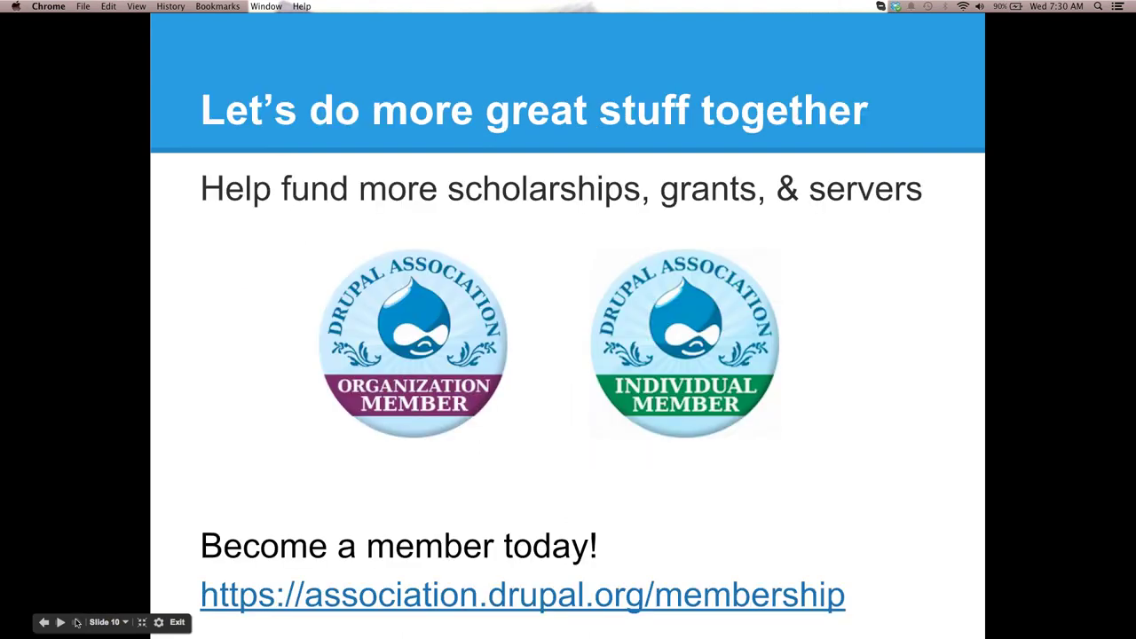